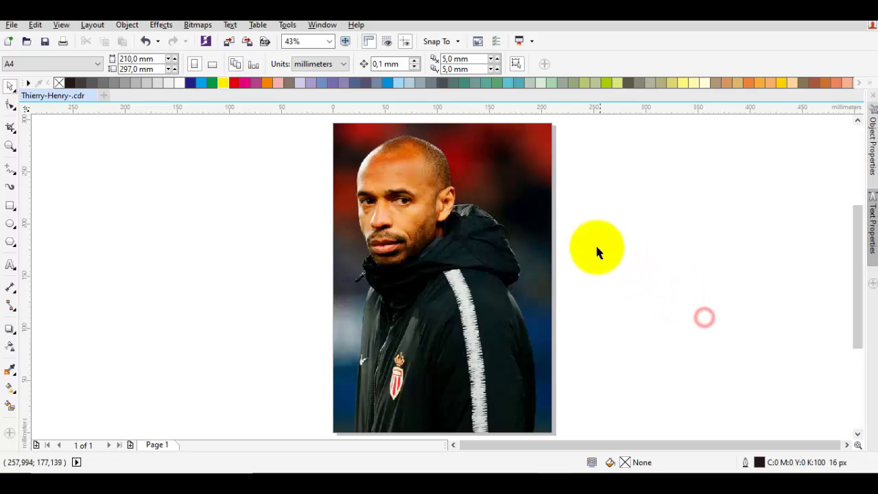
With the Pen tool, trace the eyebrow nearest the face's outer edge as a 16 px curve about 15.5 mm wide.
left_click_drag(596, 245, 613, 262)
key("p")
scroll(379, 224, "up", 5)
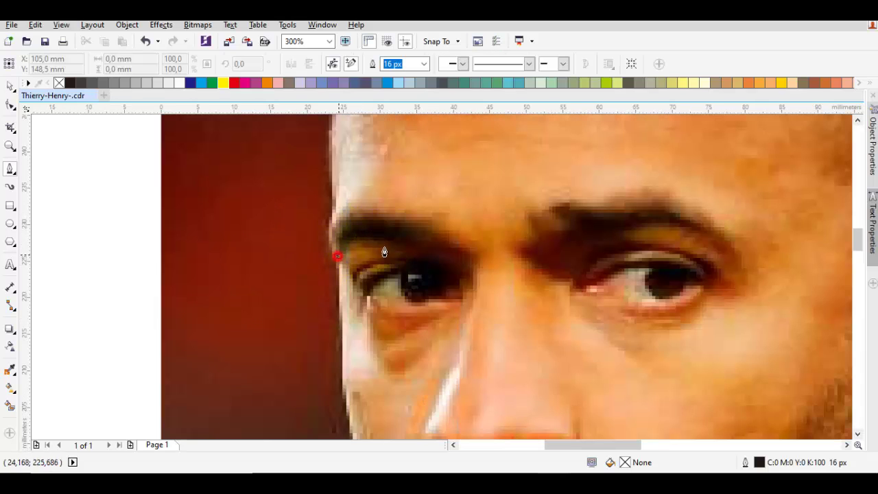
left_click_drag(446, 254, 590, 311)
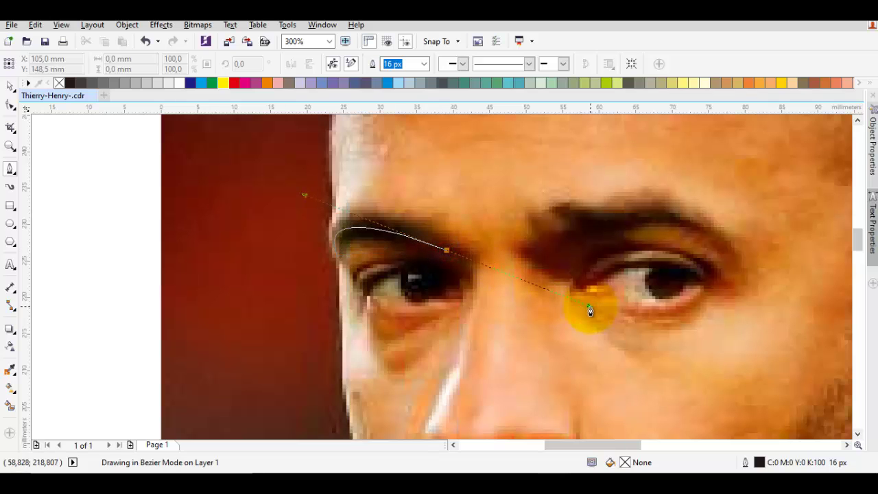
key("Escape")
Trace the eyebrow on the ear side of the face with a single arched 16 px curve.
left_click_drag(551, 257, 404, 234)
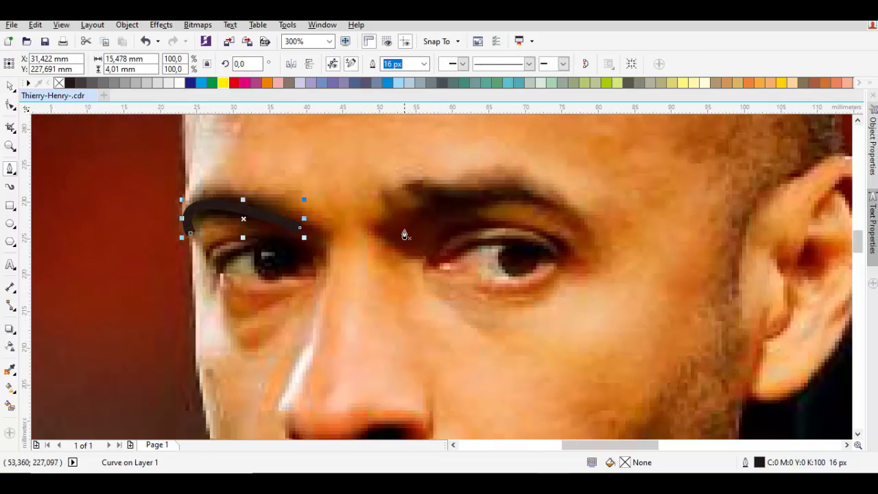
left_click(405, 234)
left_click_drag(575, 223, 702, 290)
key("Escape")
Trace the upper eyelid of the eye farther from the ear with a 16 px curve about 12 mm wide.
scroll(223, 259, "up", 3)
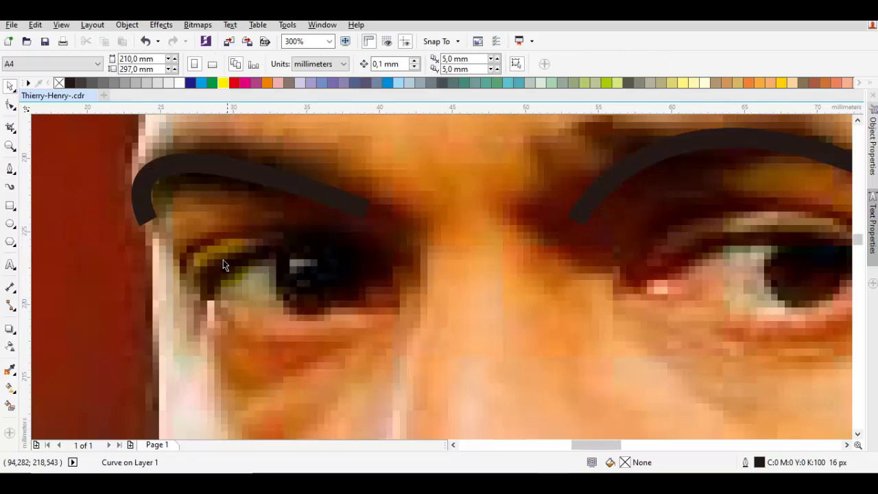
left_click(205, 294)
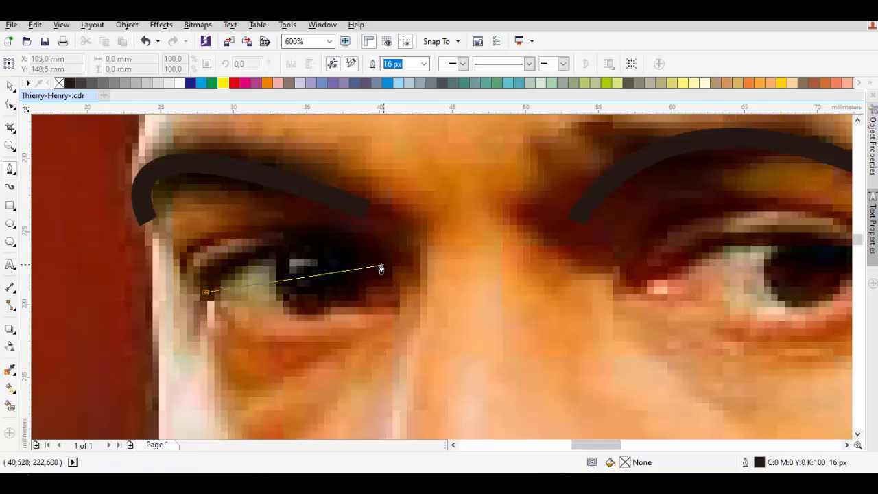
left_click_drag(380, 265, 526, 310)
key("space")
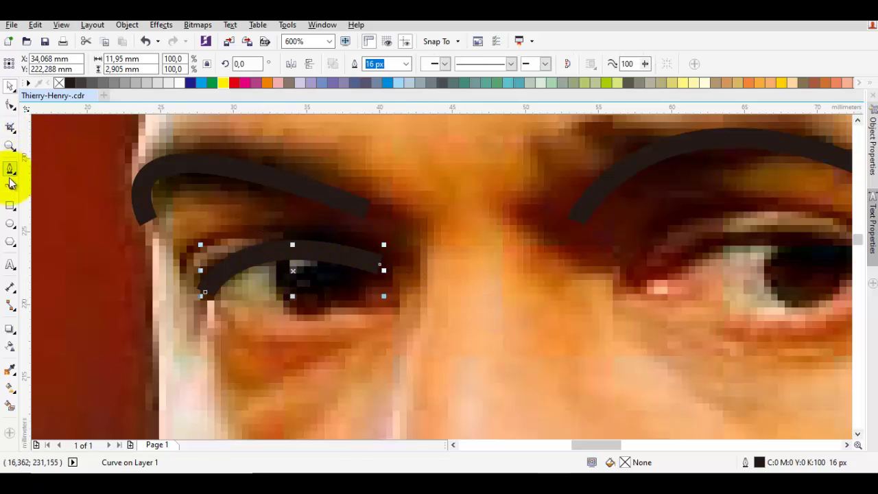
Draw a circle about 4.9 mm in diameter over that eye's iris, fill it black and remove its outline.
left_click_drag(240, 250, 128, 196)
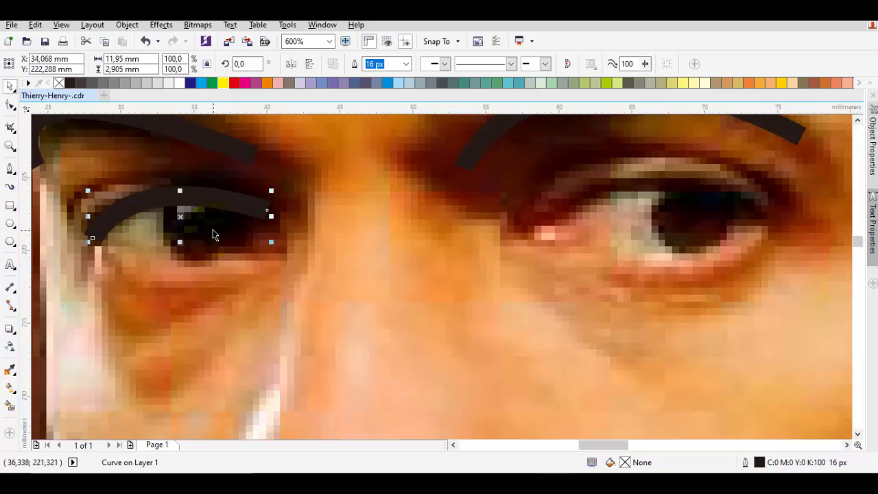
left_click(10, 222)
left_click_drag(181, 221, 374, 241)
scroll(339, 214, "up", 2)
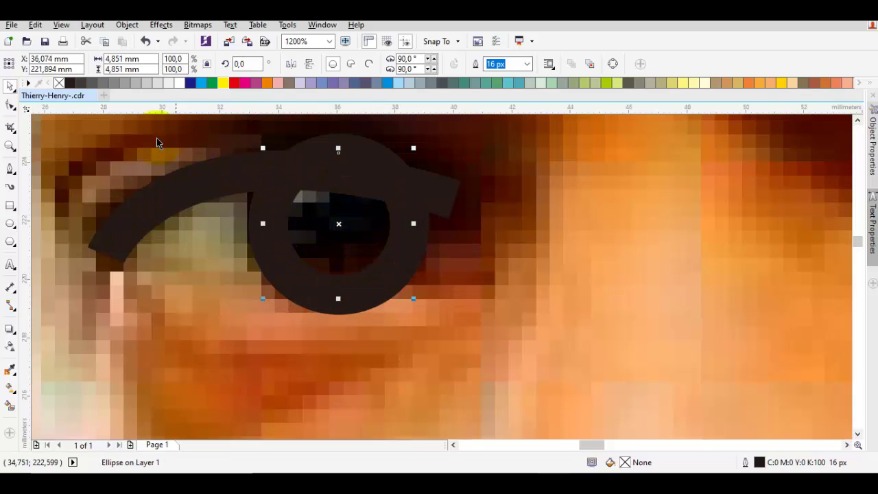
left_click(70, 84)
right_click(59, 84)
Nudge the black iris circle slightly toward the outer corner of the eye so its top sits within the eyelid line.
key("F7")
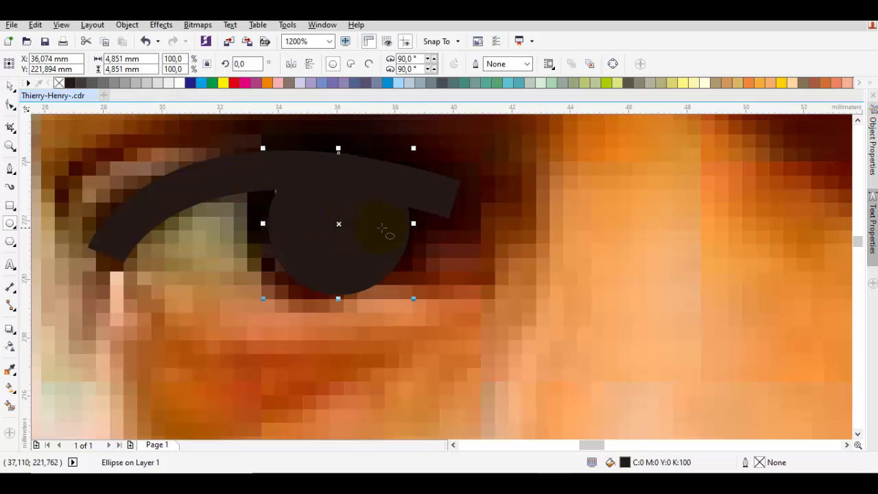
left_click_drag(382, 232, 372, 228)
scroll(344, 234, "up", 3)
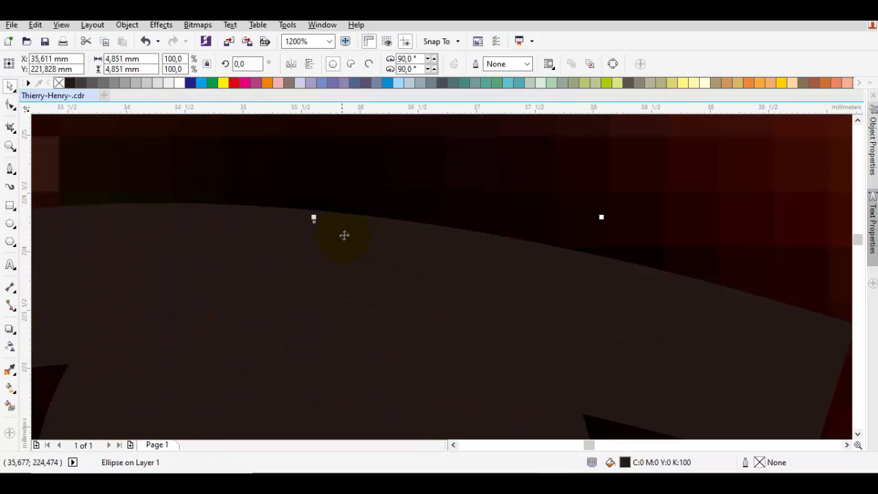
left_click_drag(351, 263, 355, 255)
scroll(368, 278, "down", 3)
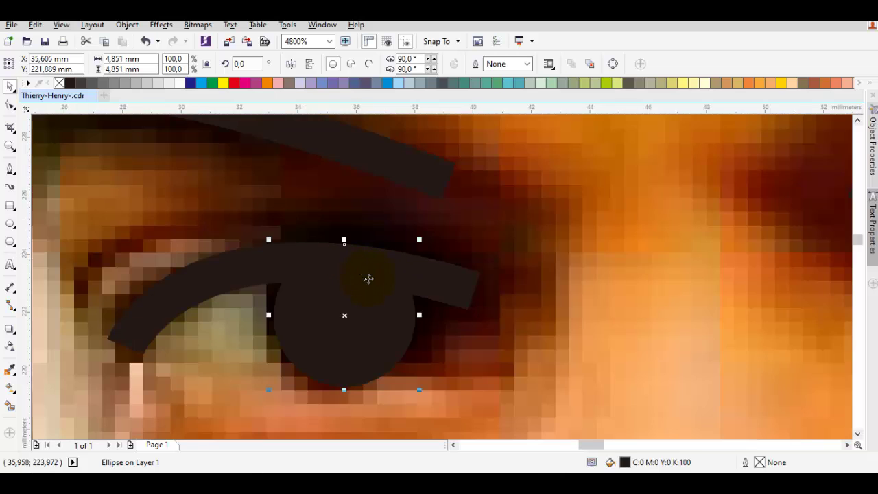
Place a copy of the black iris circle over the iris of the eye nearer the ear.
scroll(363, 247, "down", 2)
scroll(316, 253, "right", 2)
left_click_drag(302, 259, 788, 271)
scroll(784, 257, "right", 2)
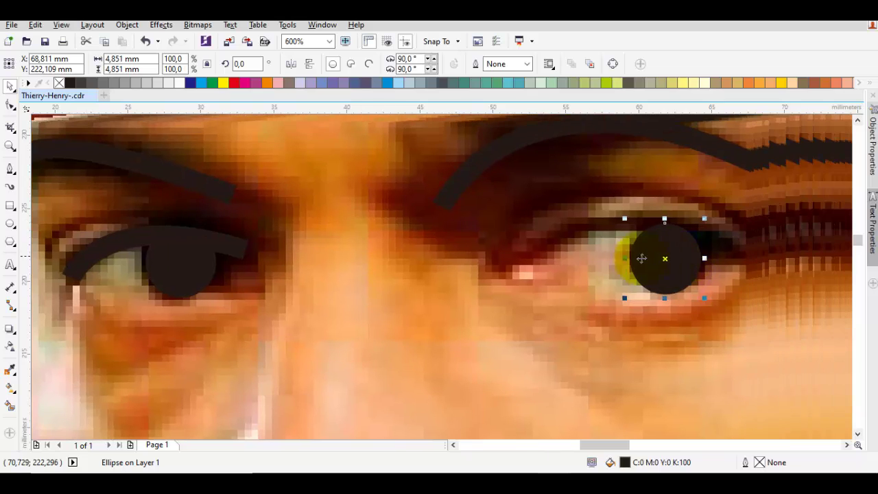
Trace the upper eyelid of the eye nearer the ear with a 16 px curve about 13 mm wide.
key("F5")
left_click(530, 263)
scroll(611, 230, "right", 2)
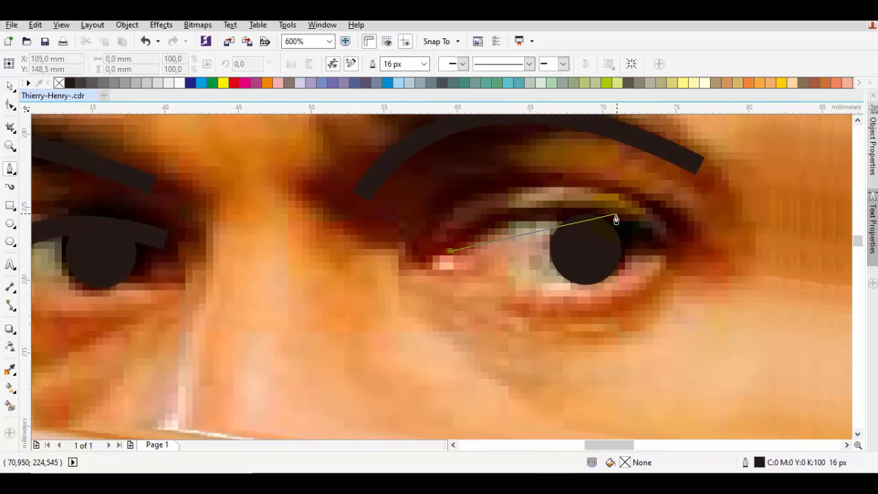
left_click_drag(656, 250, 737, 318)
key("space")
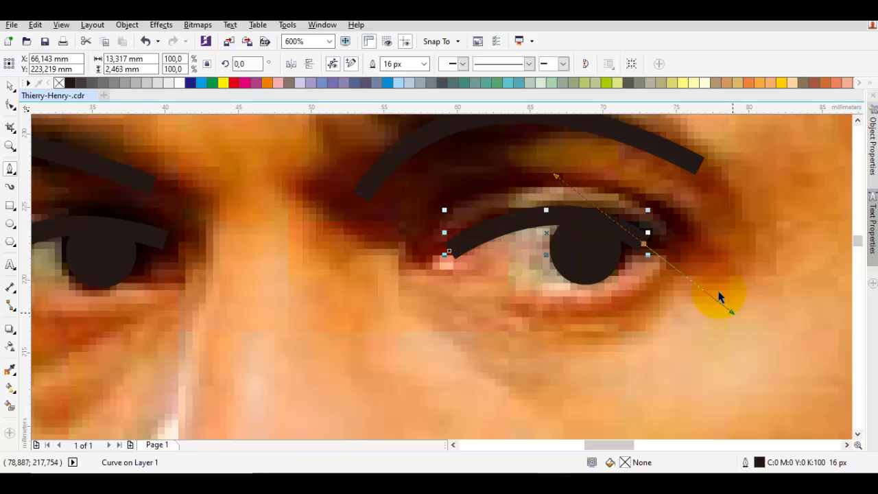
left_click(719, 292)
Move the photo aside to check the traced eyes and eyebrows, and undo the move.
scroll(724, 296, "down", 5)
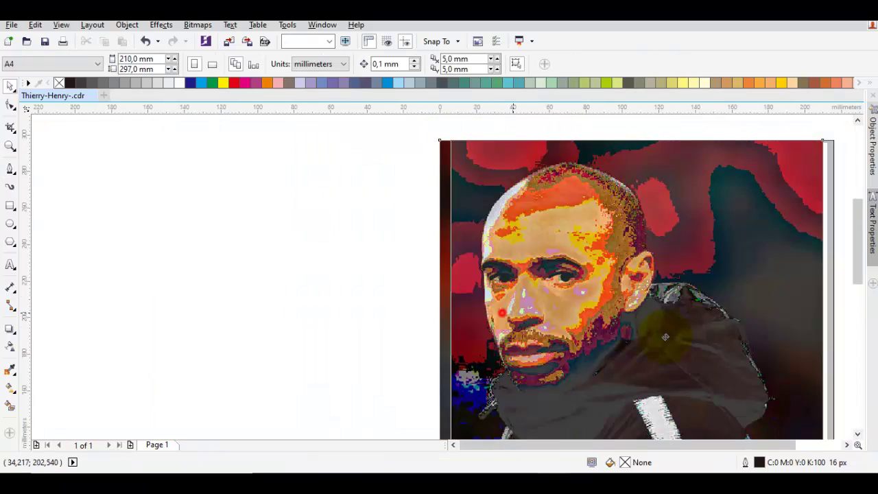
left_click_drag(665, 337, 772, 309)
left_click(539, 350)
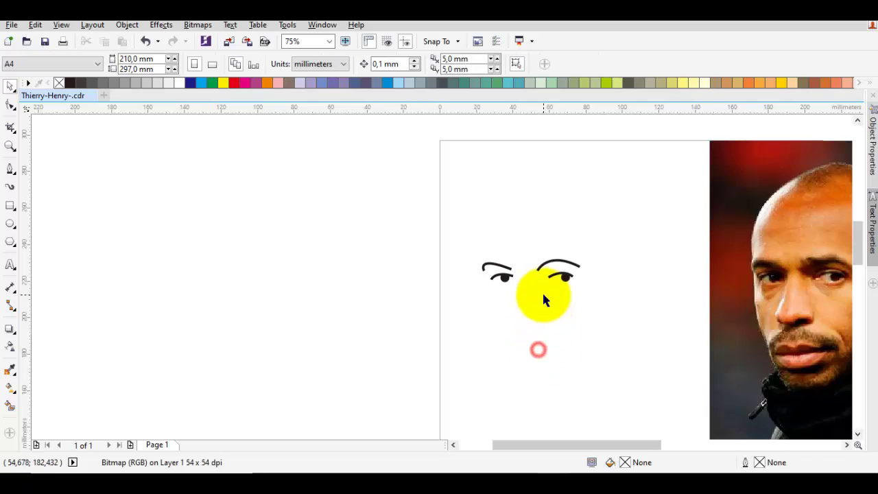
scroll(544, 294, "up", 1)
key("ctrl+z")
Trace the nose from its bridge down and around to the nostril as a 16 px curve about 14 by 24.5 mm.
left_click_drag(525, 288, 544, 264)
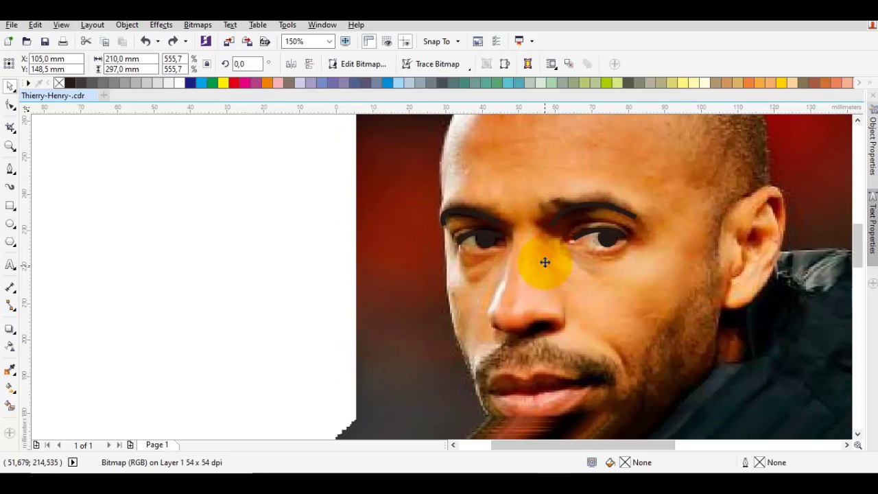
key("space")
left_click_drag(514, 238, 514, 282)
left_click(539, 328)
mouse_move(543, 328)
left_mouse_down()
mouse_move(642, 310)
mouse_move(632, 307)
left_mouse_up()
key("space")
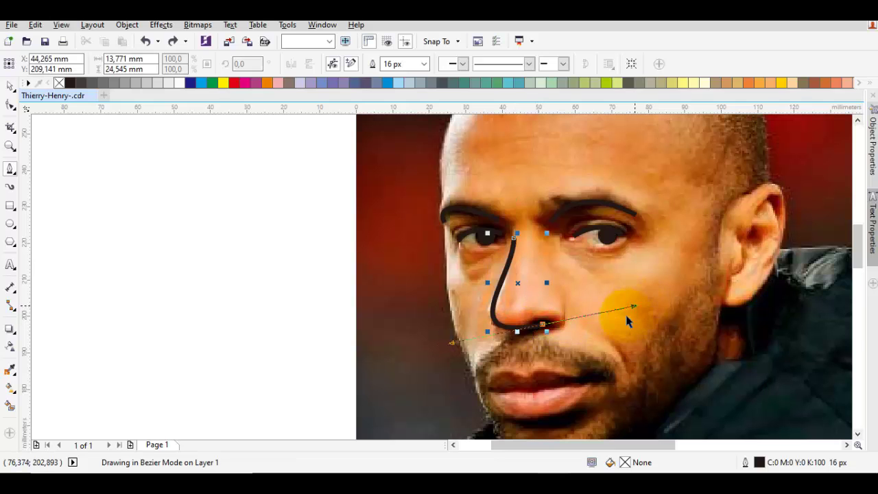
key("Escape")
Trace the line between the lips from one corner of the mouth to the other with a 16 px curve.
left_click_drag(584, 330, 545, 241)
scroll(480, 300, "up", 1)
key("space")
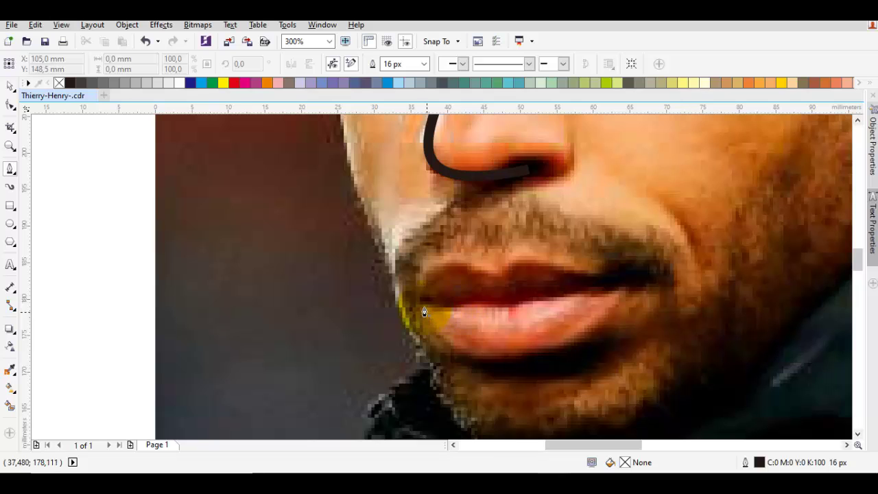
mouse_move(423, 306)
left_mouse_down()
mouse_move(542, 319)
mouse_move(558, 302)
mouse_move(570, 247)
mouse_move(559, 177)
left_mouse_up()
left_click(613, 285)
key("space")
key("Escape")
Trace the shadow beneath the lower lip with a 16 px curve about 18 mm wide.
key("space")
left_click_drag(510, 284, 549, 293)
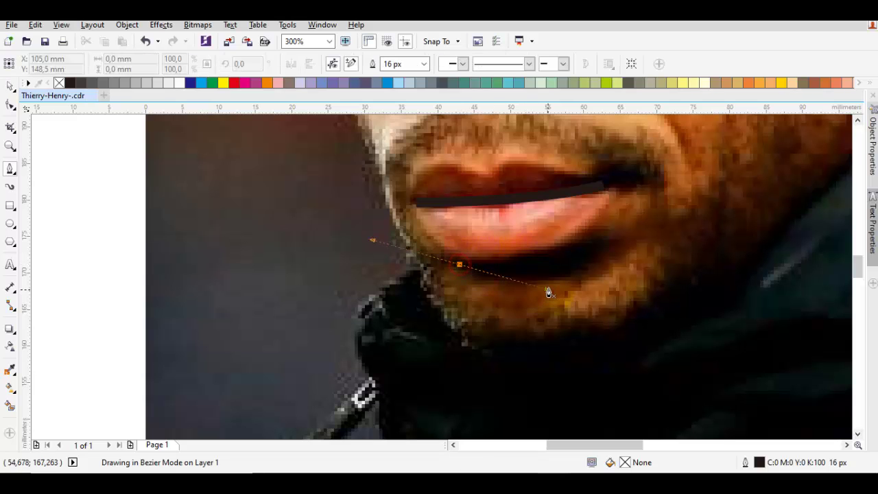
key("space")
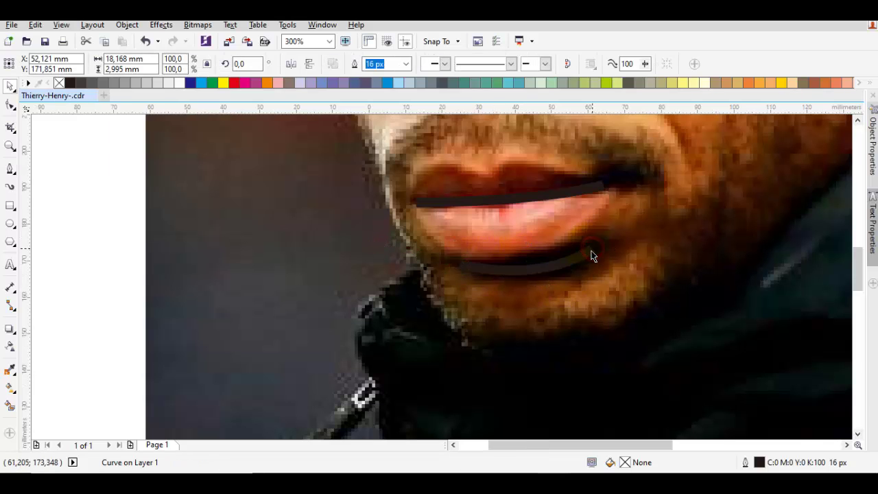
Move the photo aside to check the traced nose and mouth lines, and undo the move.
scroll(592, 249, "down", 3)
key("Escape")
left_click_drag(549, 255, 664, 254)
left_click(573, 274)
scroll(584, 240, "up", 2)
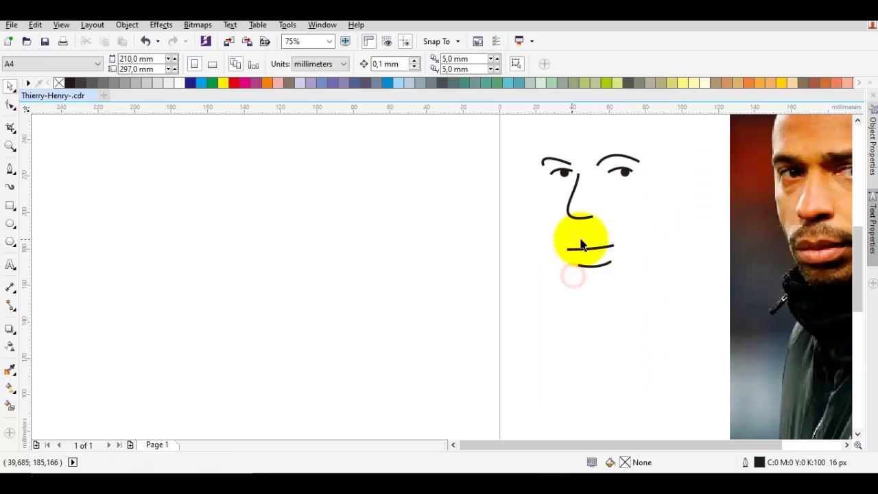
key("ctrl+z")
Start the head outline with the Pen tool at the top of the ear and curve it up the back of the head.
scroll(577, 232, "up", 2)
key("space")
left_click_drag(581, 236, 519, 214)
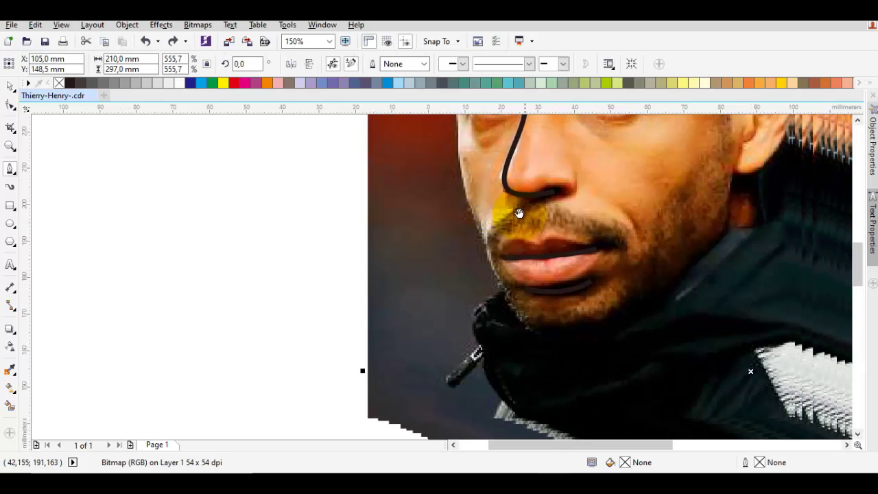
left_click_drag(508, 243, 474, 339)
scroll(447, 235, "down", 1)
left_click_drag(453, 228, 446, 295)
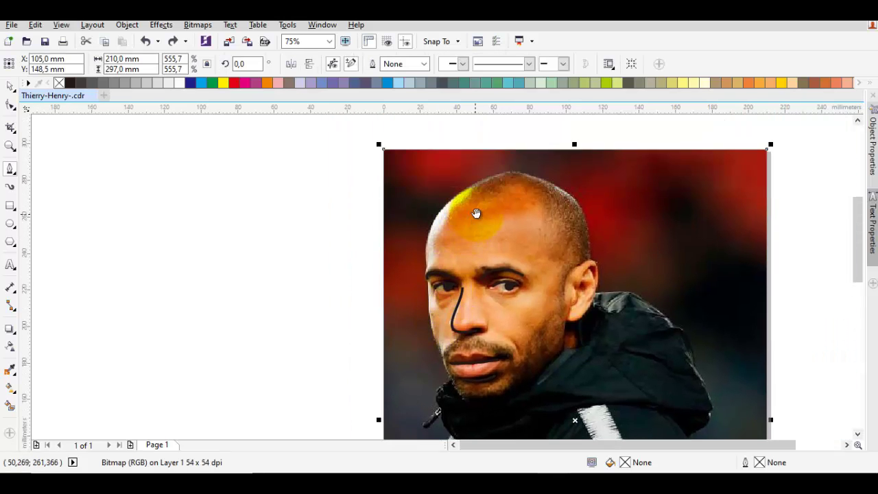
left_click_drag(476, 212, 476, 222)
left_click_drag(517, 257, 454, 232)
scroll(510, 260, "up", 1)
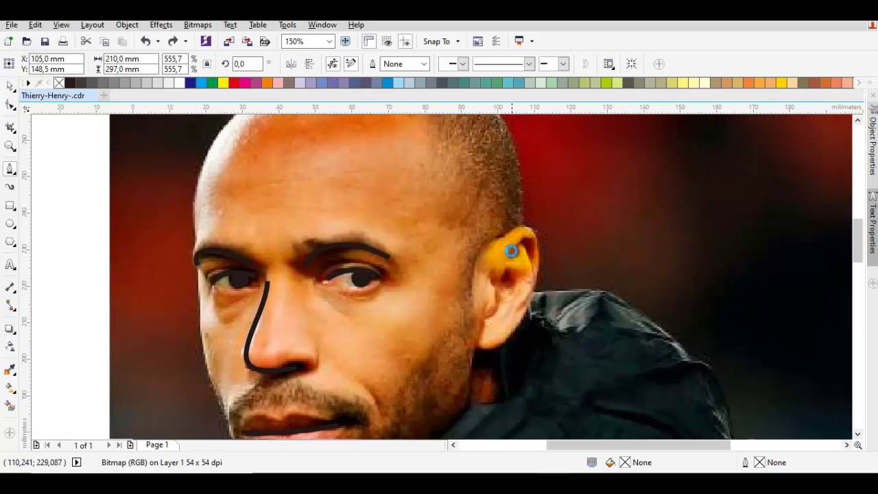
left_click_drag(506, 240, 476, 258)
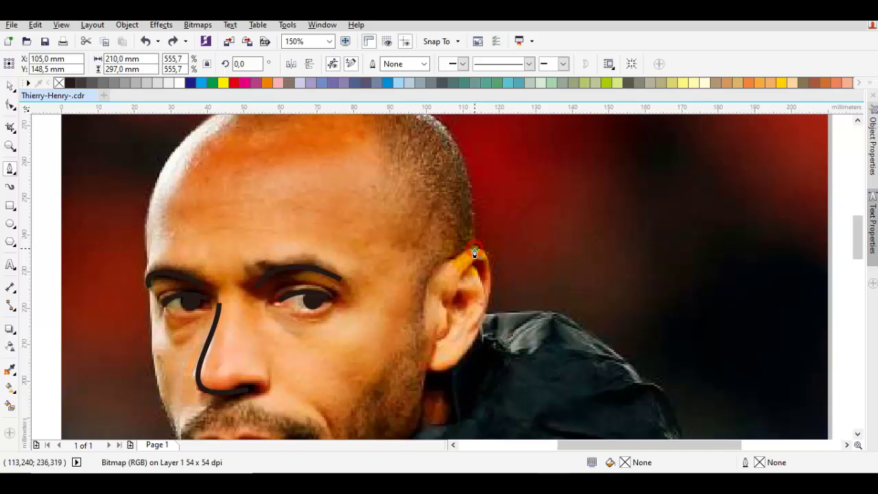
left_click(474, 253)
scroll(474, 254, "down", 1)
left_click_drag(475, 253, 532, 280)
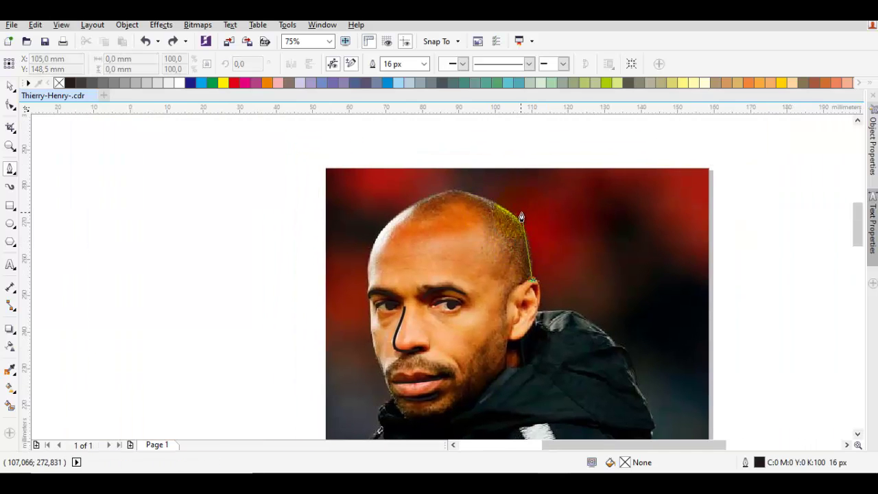
scroll(522, 217, "up", 1)
left_click(508, 223)
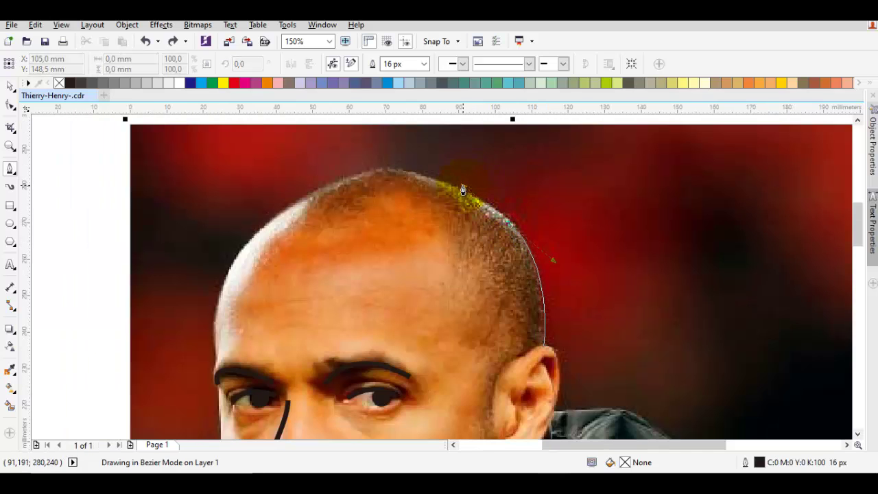
Continue the head outline over the crown toward the forehead, following the top of the head.
left_click_drag(464, 188, 464, 187)
left_click_drag(395, 173, 494, 185)
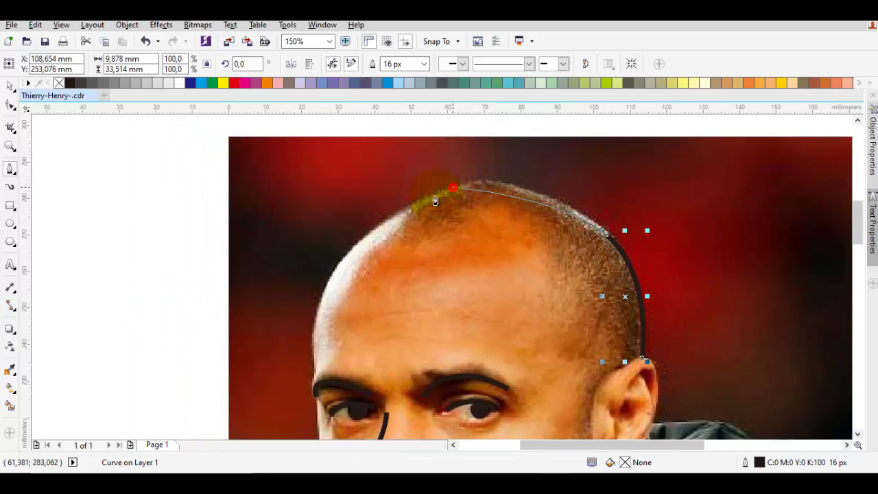
left_click_drag(435, 200, 405, 215)
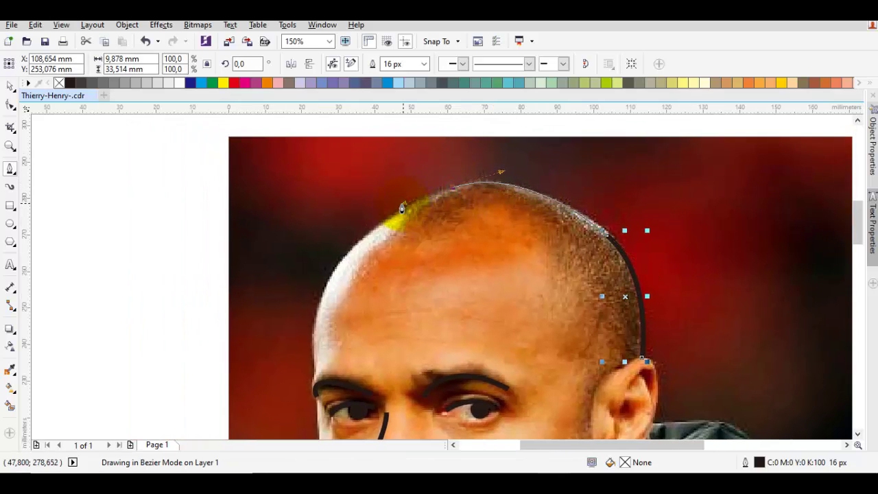
left_click_drag(399, 211, 398, 211)
scroll(357, 246, "down", 1)
scroll(357, 245, "left", 1)
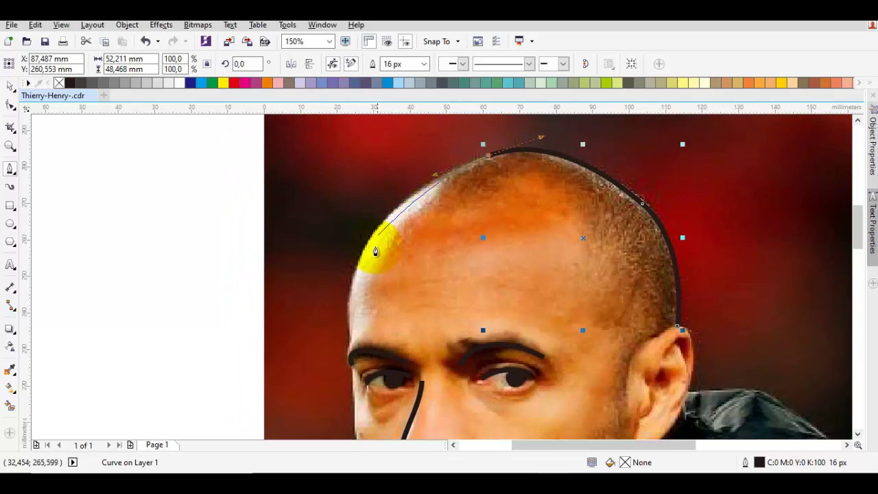
Continue the head outline down the forehead and along the far cheek to beside the mouth.
left_click_drag(356, 265, 350, 333)
scroll(350, 329, "down", 1)
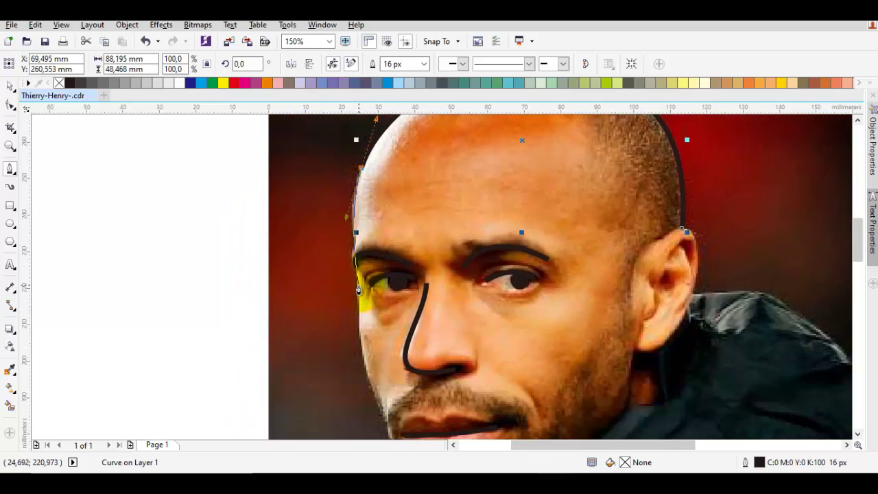
left_click_drag(356, 284, 356, 343)
scroll(357, 336, "down", 2)
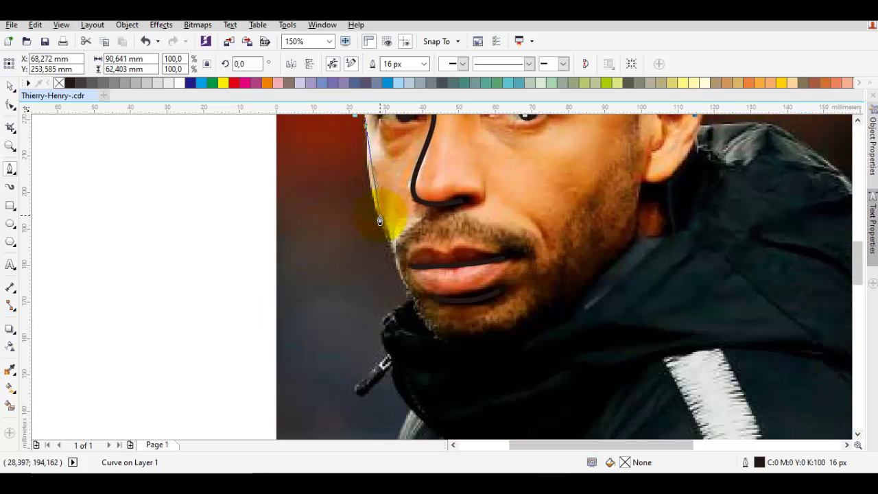
left_click_drag(379, 216, 403, 274)
scroll(402, 271, "down", 1)
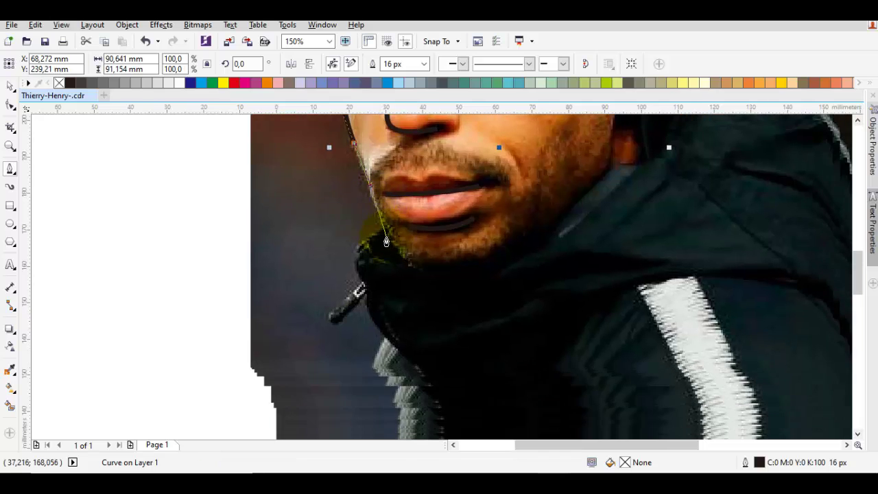
Curve the head outline around the chin and up the jawline to the base of the neck.
scroll(405, 260, "right", 1)
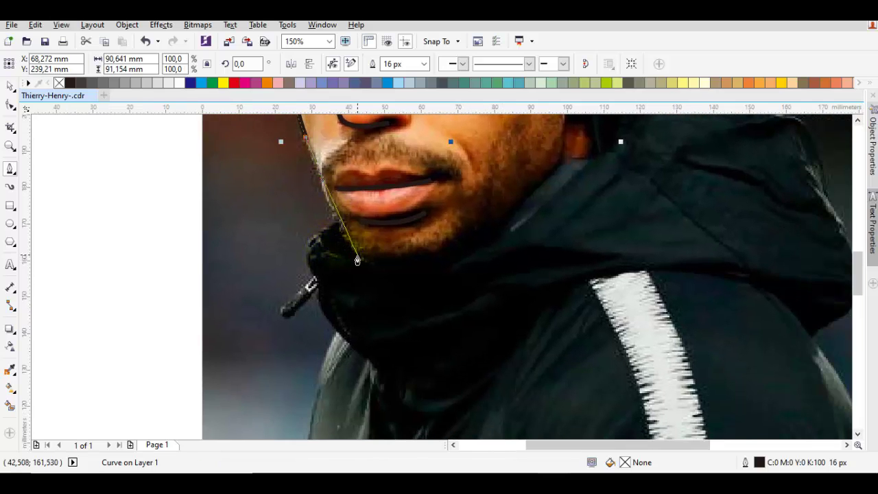
left_click_drag(361, 258, 381, 288)
left_click_drag(491, 230, 494, 228)
scroll(439, 268, "up", 1)
scroll(439, 268, "left", 2)
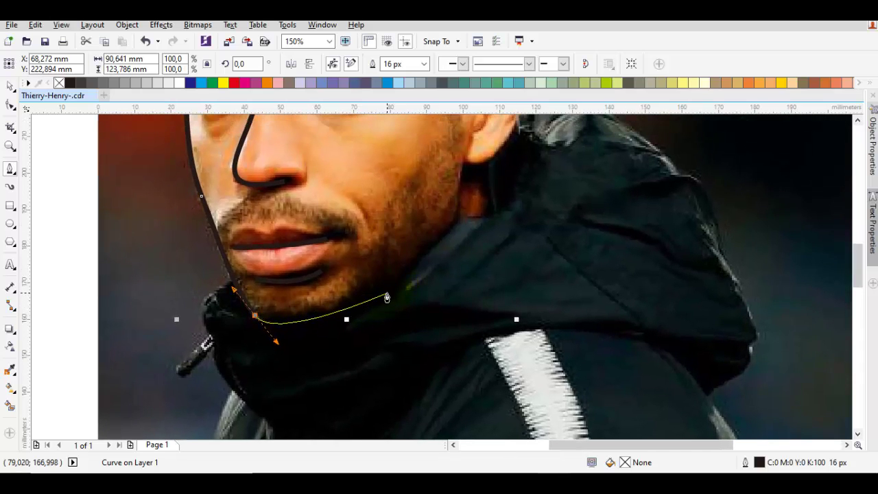
left_click_drag(389, 292, 433, 252)
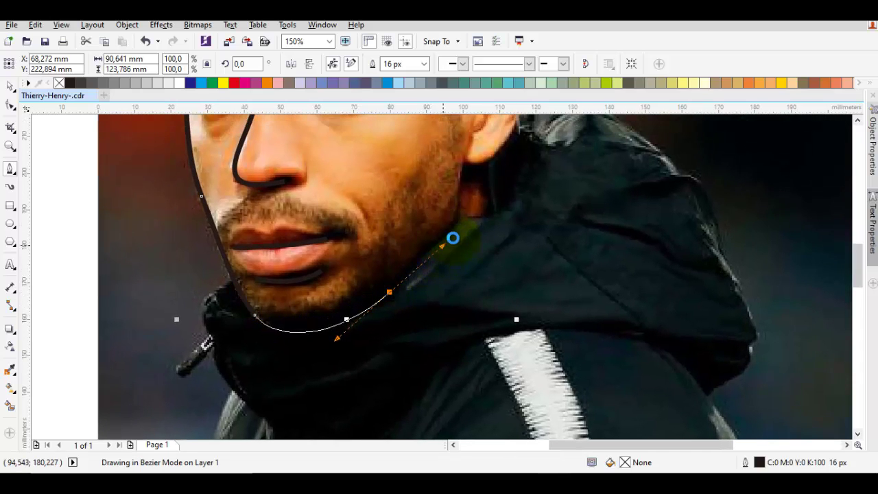
left_click(459, 224)
Turn the outline sharply at the neck, trace up around the ear, and close it at the starting point.
scroll(461, 223, "up", 1)
scroll(461, 223, "right", 2)
left_click(442, 247)
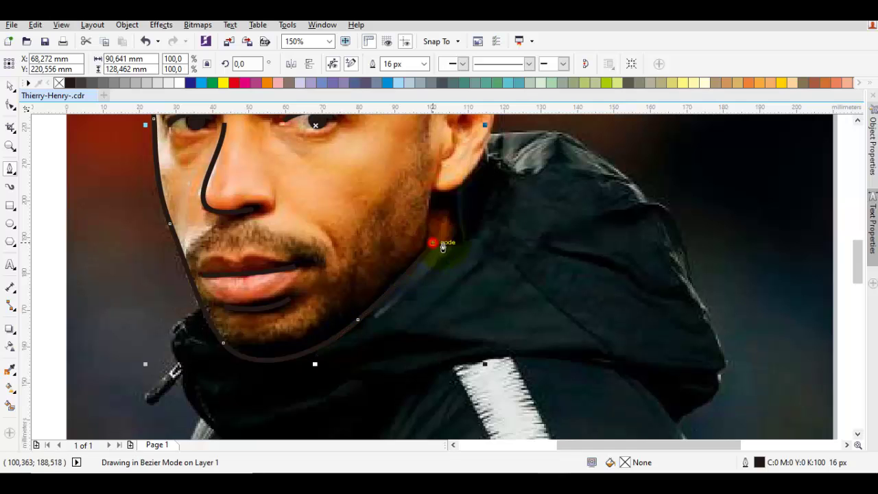
mouse_move(453, 203)
left_mouse_down()
mouse_move(423, 229)
mouse_move(457, 237)
left_mouse_up()
left_click(455, 188)
scroll(455, 187, "up", 3)
scroll(455, 187, "right", 2)
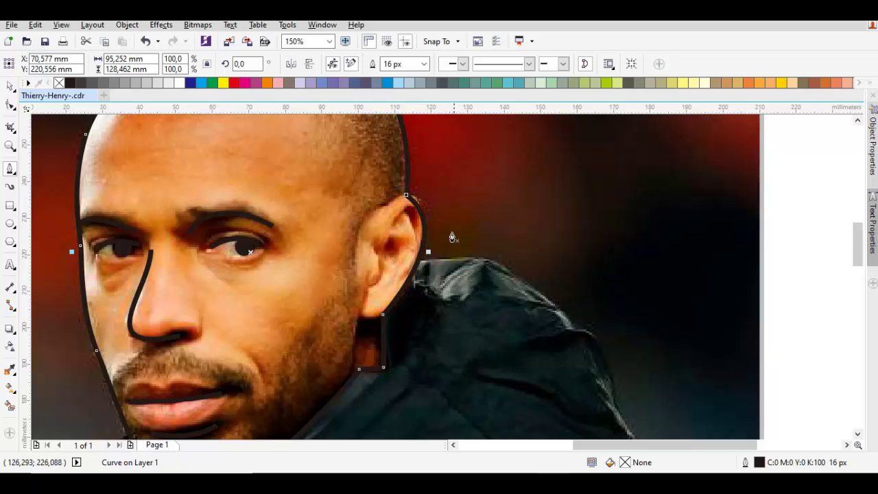
Reorder the closed head outline to sit directly in front of the photo, and deselect it.
scroll(453, 234, "down", 1)
right_click(392, 201)
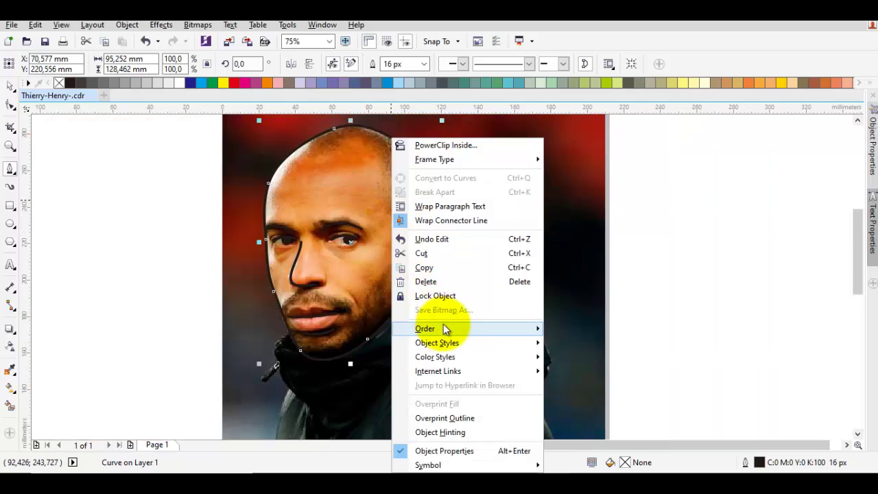
mouse_move(443, 328)
left_click(578, 424)
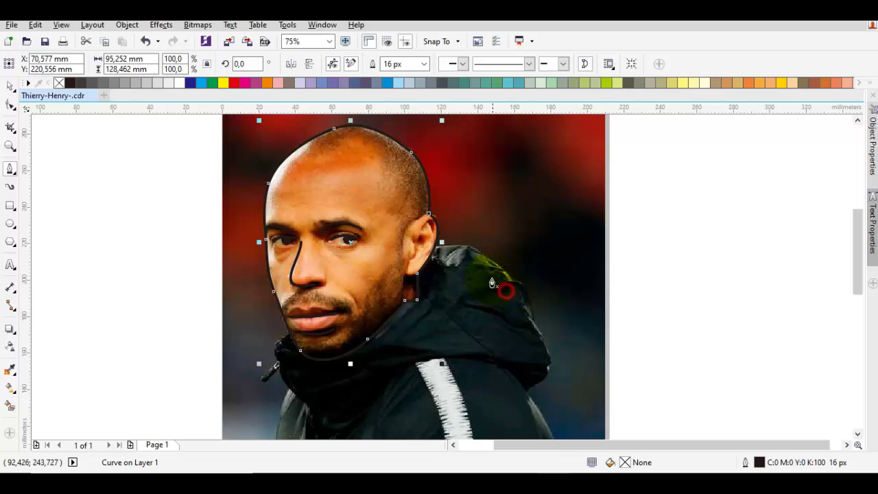
left_click(400, 284)
key("Escape")
Draw a 16 px curve for the inner fold of the ear.
scroll(462, 247, "up", 1)
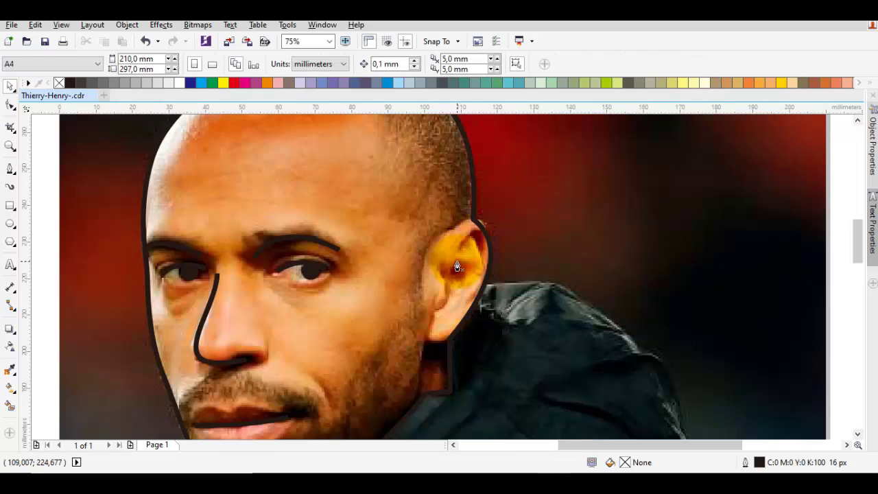
left_click(444, 272)
left_click_drag(437, 309, 419, 317)
key("space")
Trace the underside of the earlobe with a short 16 px curve ending on the head outline.
scroll(462, 281, "up", 2)
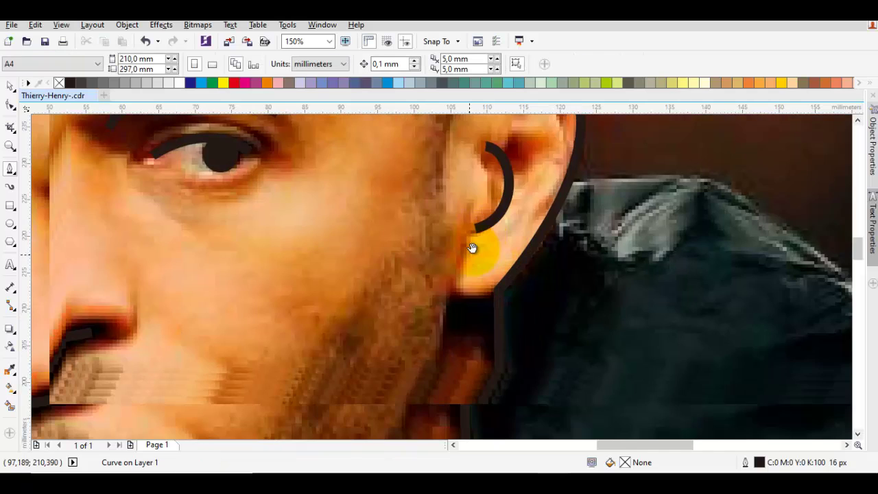
key("space")
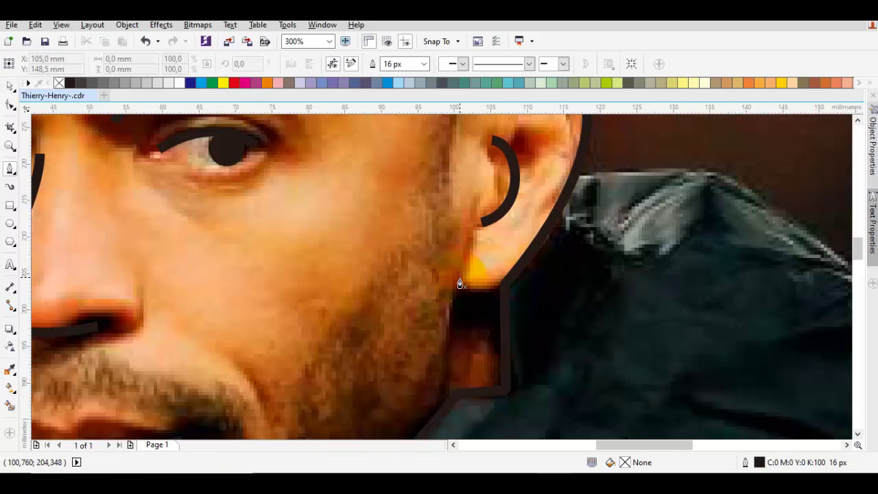
left_click(460, 288)
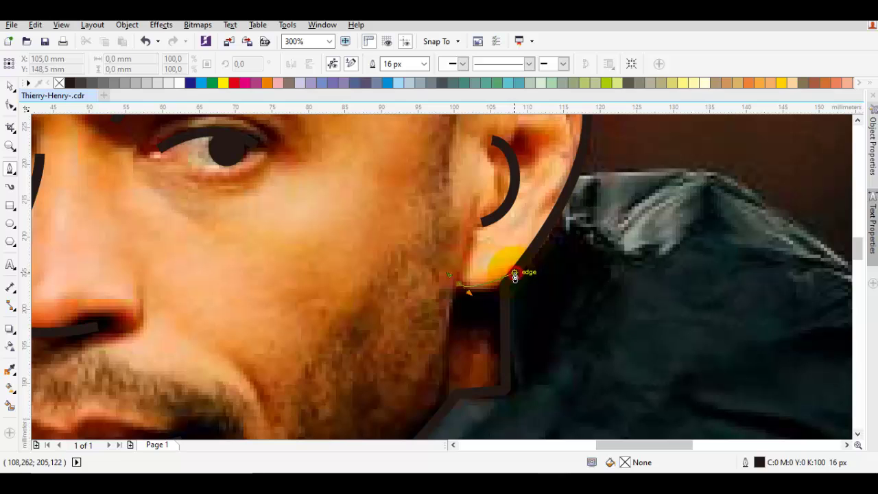
mouse_move(515, 273)
left_mouse_down()
mouse_move(538, 256)
mouse_move(539, 242)
left_mouse_up()
key("space")
Draw the rear jaw edge as a 16 px line from the front of the earlobe down to the jaw outline.
left_click(439, 270)
left_click_drag(437, 271, 506, 309)
key("space")
scroll(521, 337, "down", 3)
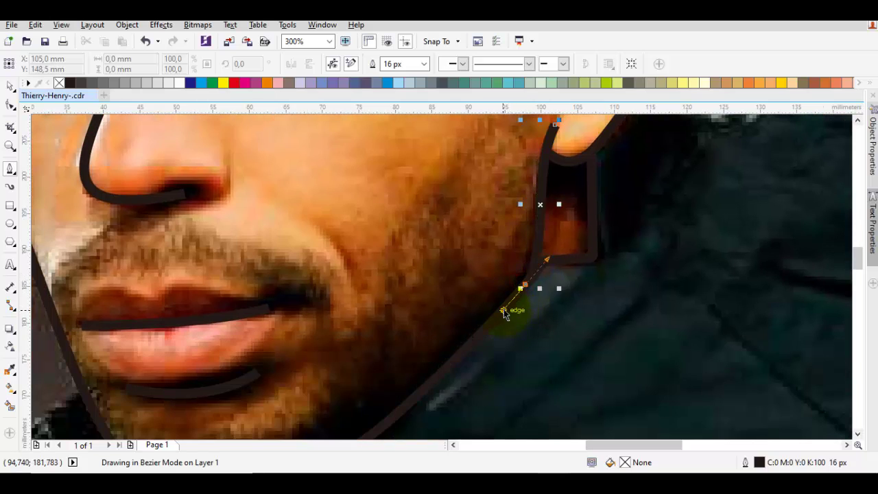
key("space")
key("Escape")
scroll(506, 308, "up", 3)
scroll(508, 223, "down", 3)
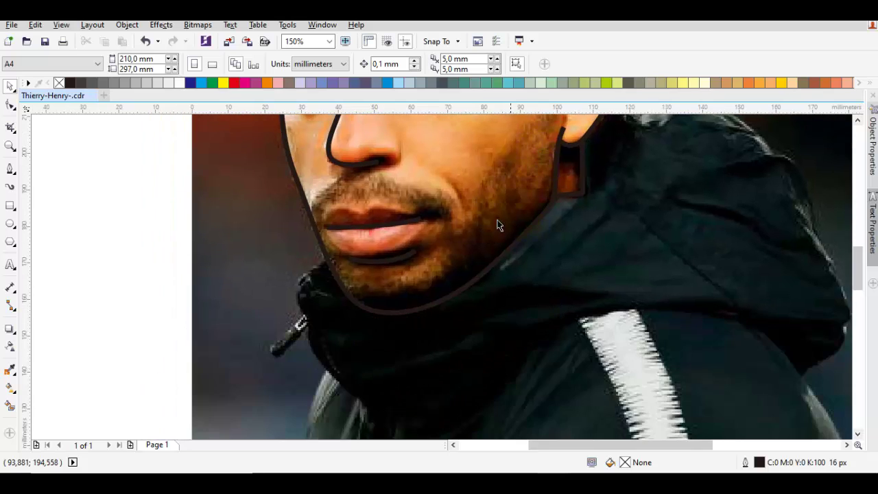
Draw a short 16 px curve for the smile line on the cheek between the nose and mouth corner.
scroll(467, 206, "up", 2)
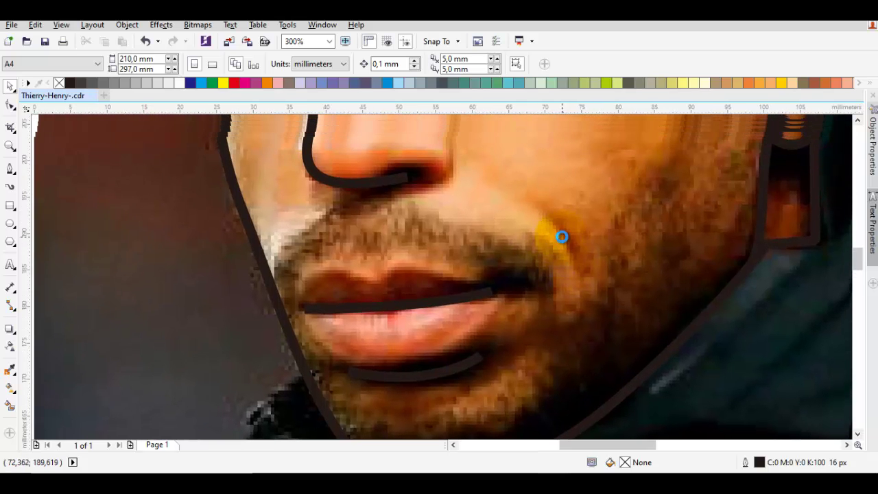
key("space")
left_click(509, 192)
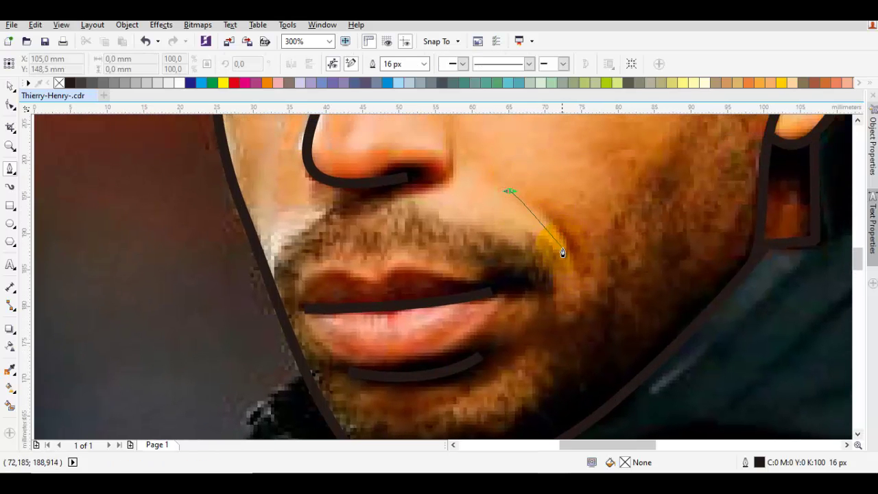
left_click(531, 199)
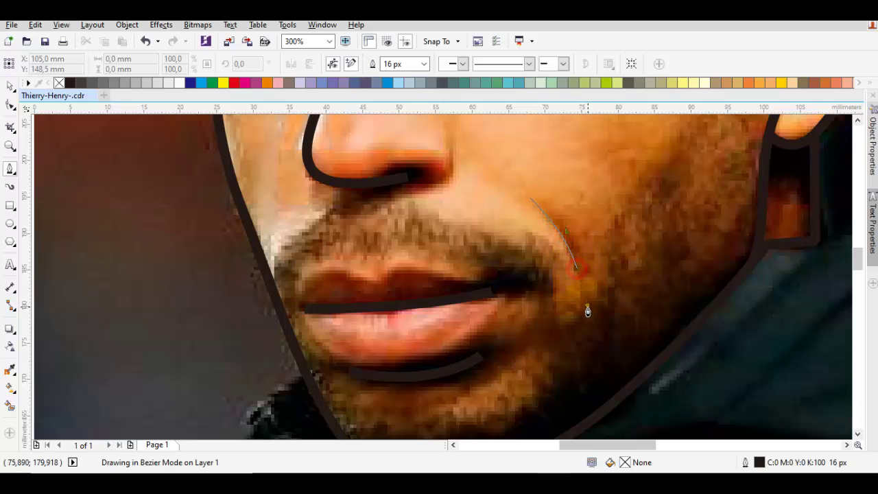
key("space")
Try a light skin-tone fill on the closed head outline, and undo it.
scroll(583, 295, "down", 5)
scroll(557, 268, "up", 2)
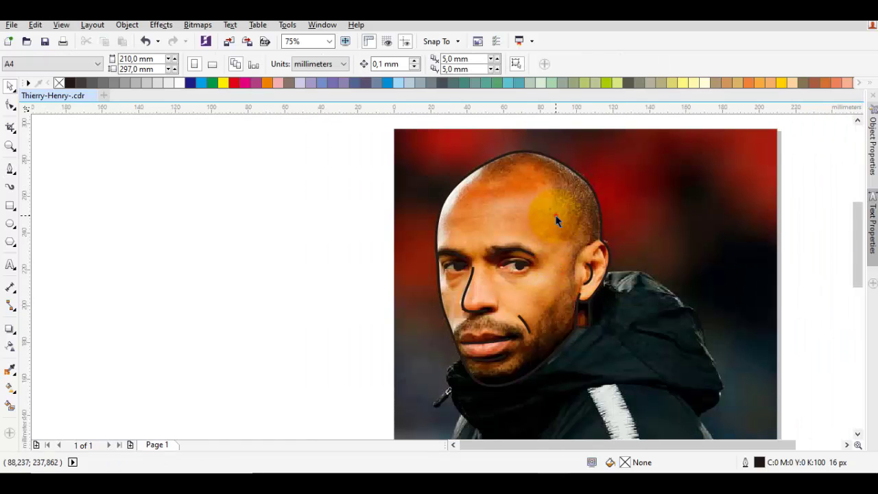
left_click(558, 214)
left_click(792, 83)
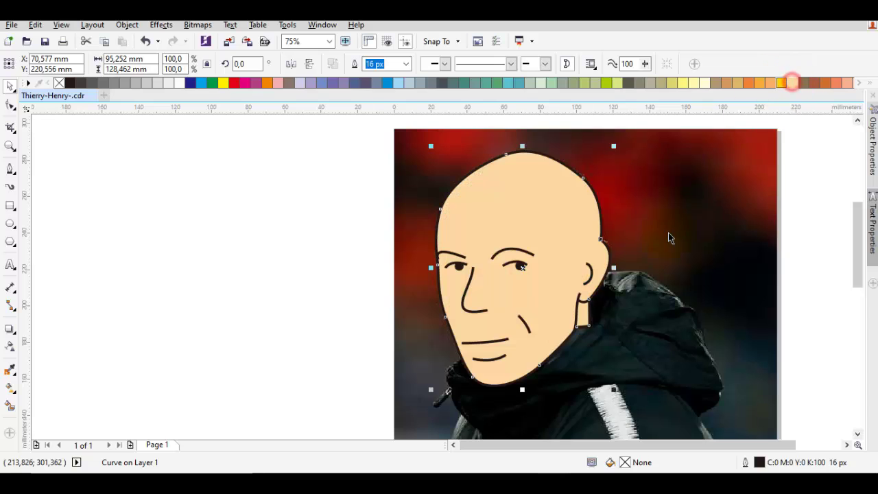
key("ctrl+z")
left_click(533, 318)
Start the beard shape outside the face beside the mouth and curve it over the moustache to a corner below the smile line.
scroll(533, 318, "up", 3)
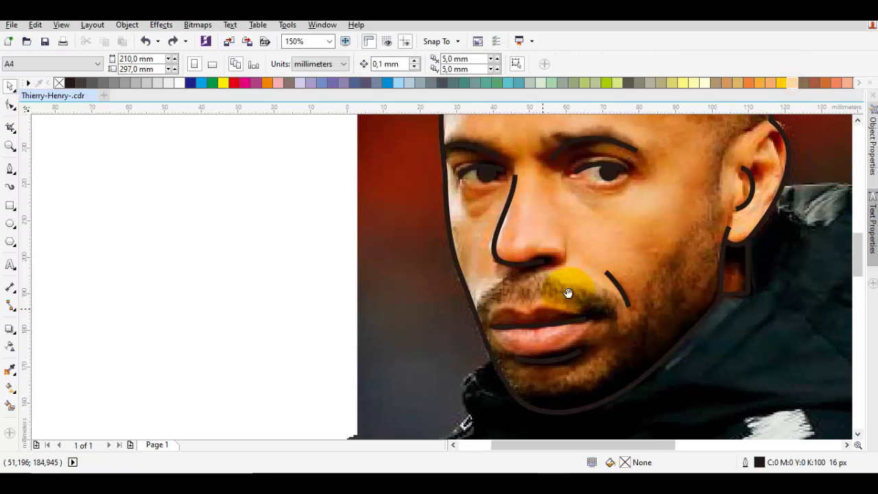
left_click(10, 169)
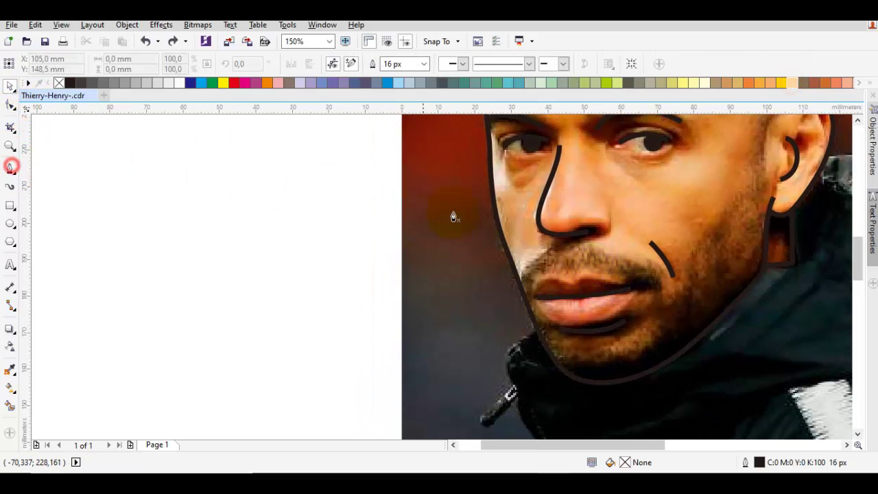
scroll(453, 215, "right", 3)
left_click(504, 173)
scroll(504, 173, "down", 2)
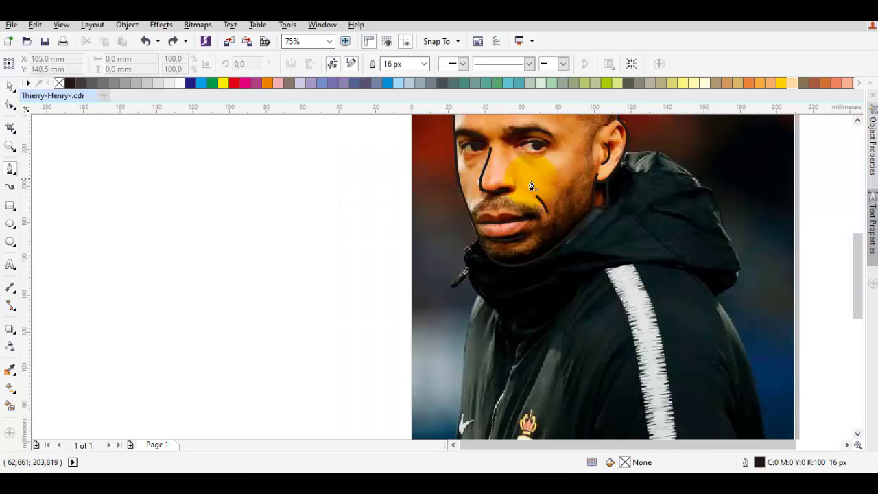
scroll(437, 242, "up", 2)
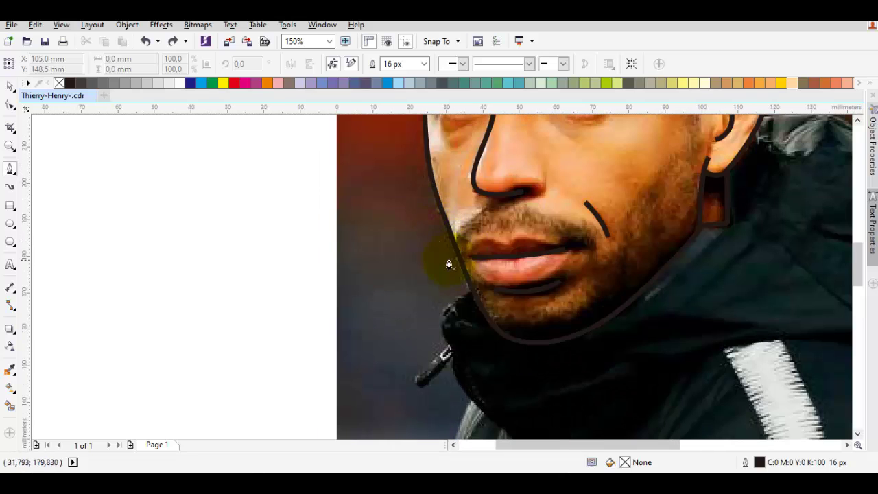
left_click_drag(449, 265, 452, 220)
scroll(480, 206, "right", 1)
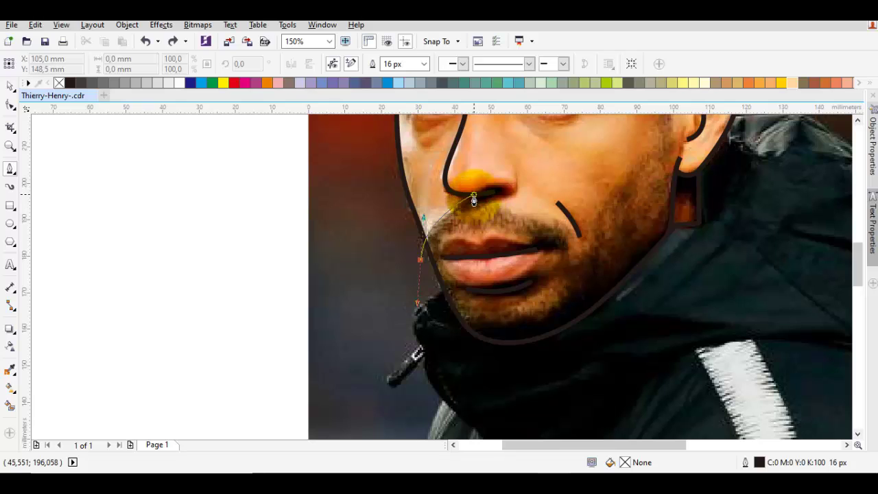
left_click_drag(483, 204, 533, 207)
key("ctrl+z")
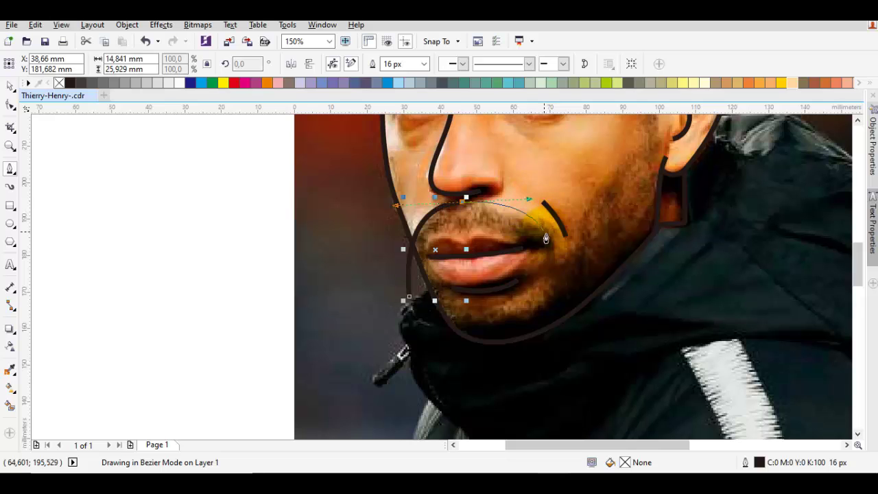
left_click_drag(560, 246, 526, 236)
left_click(530, 239)
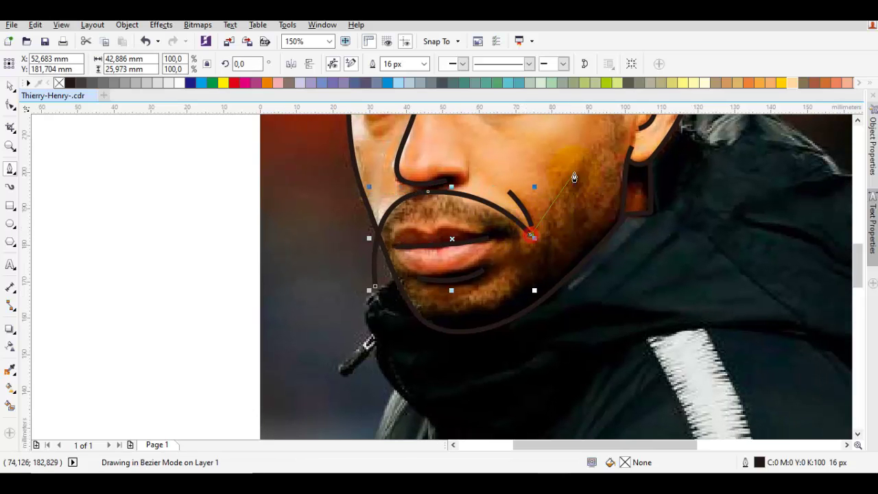
Continue the beard shape up the cheek in front of the ear and along the temple.
scroll(556, 229, "up", 2)
scroll(557, 216, "up", 2)
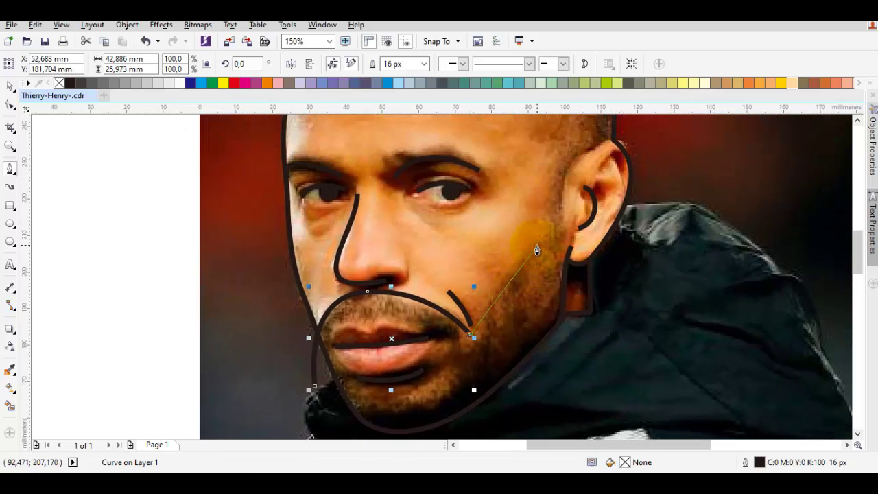
mouse_move(538, 247)
left_mouse_down()
mouse_move(564, 215)
mouse_move(537, 240)
mouse_move(505, 216)
mouse_move(480, 171)
mouse_move(400, 145)
mouse_move(364, 154)
left_mouse_up()
scroll(549, 226, "up", 4)
scroll(497, 213, "up", 2)
scroll(481, 170, "up", 1)
key("ctrl+z")
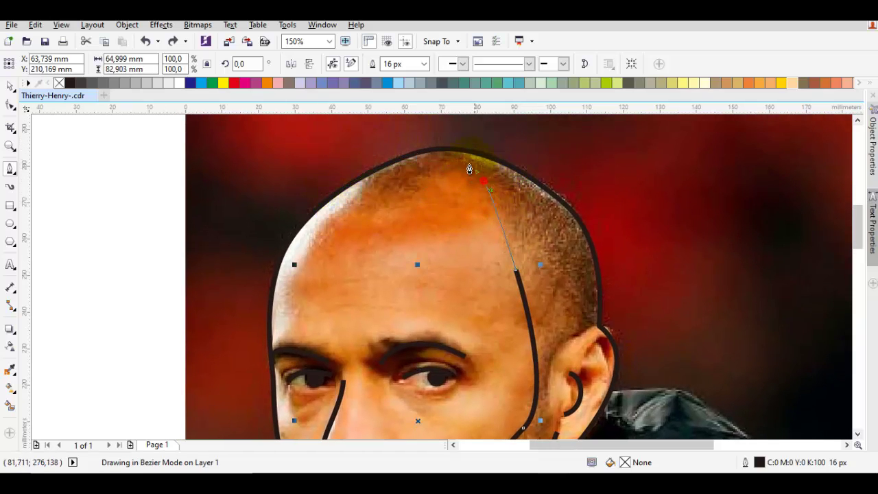
Try to carry the shape over the upper forehead along the hairline, and undo those segments.
left_click_drag(441, 159, 442, 157)
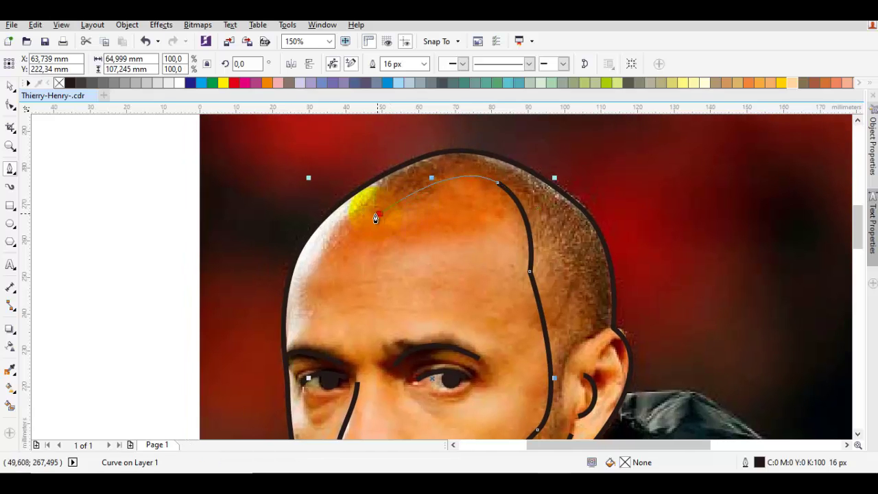
left_click_drag(379, 214, 309, 186)
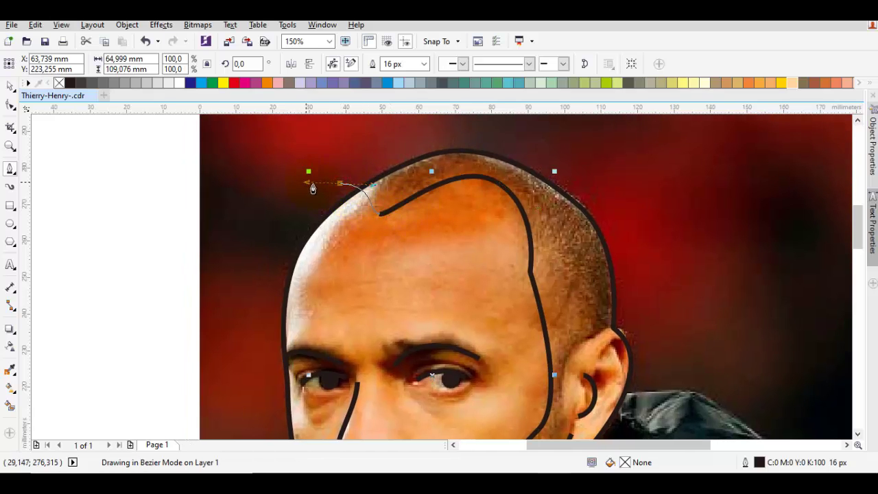
key("ctrl+z")
key("ctrl+z")
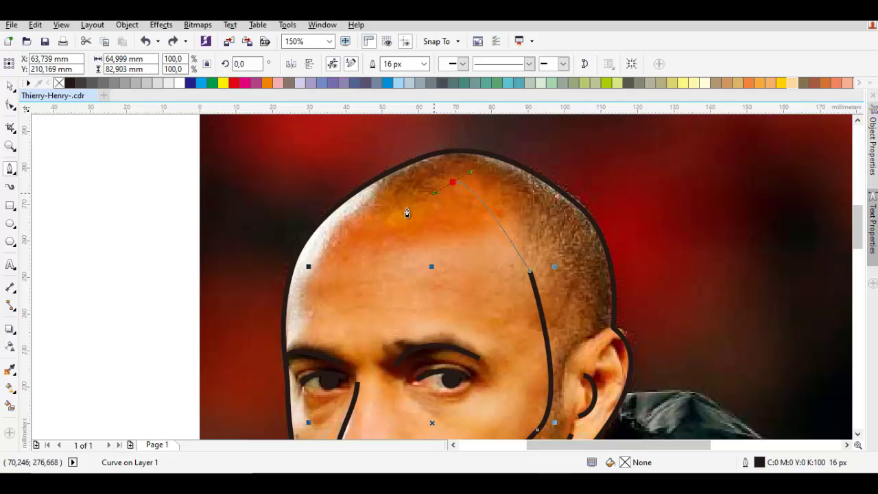
Try a hairline curve across the forehead to a point outside the head, and undo back to the cheek point.
left_click_drag(407, 213, 373, 209)
left_click(337, 156)
scroll(418, 179, "down", 1)
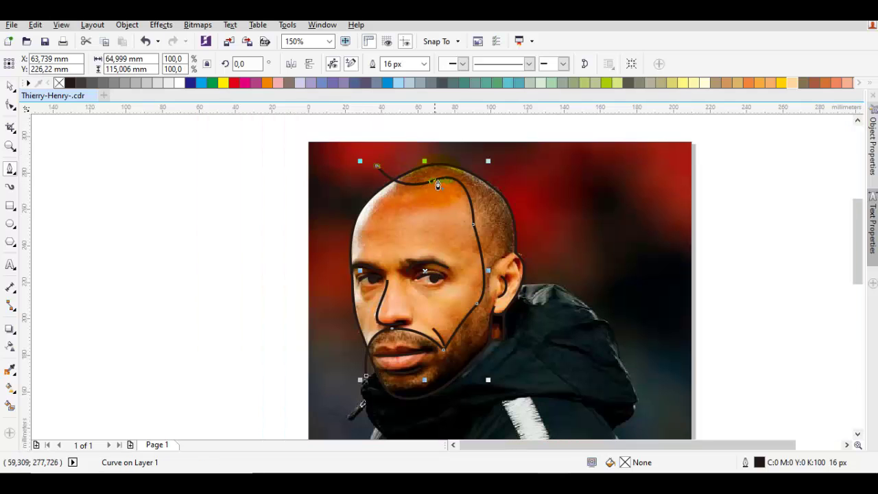
key("ctrl+z")
scroll(483, 249, "up", 1)
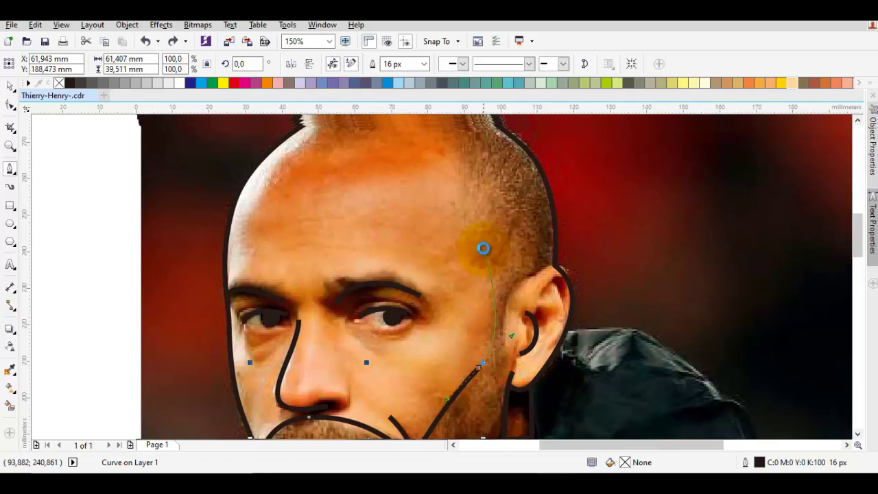
Continue the beard shape up the temple to a forehead corner and along the upper hairline to the head's edge on the far side.
scroll(457, 176, "up", 1)
left_click(460, 223)
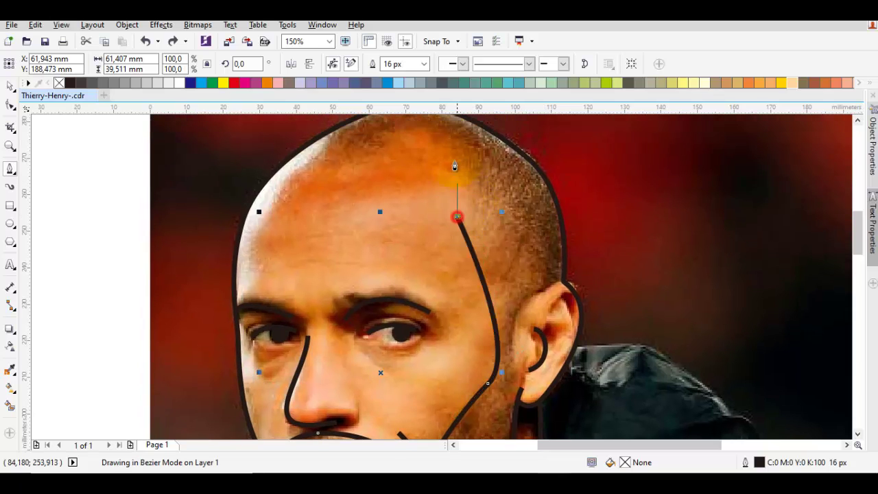
scroll(464, 208, "up", 2)
left_click_drag(440, 191, 369, 167)
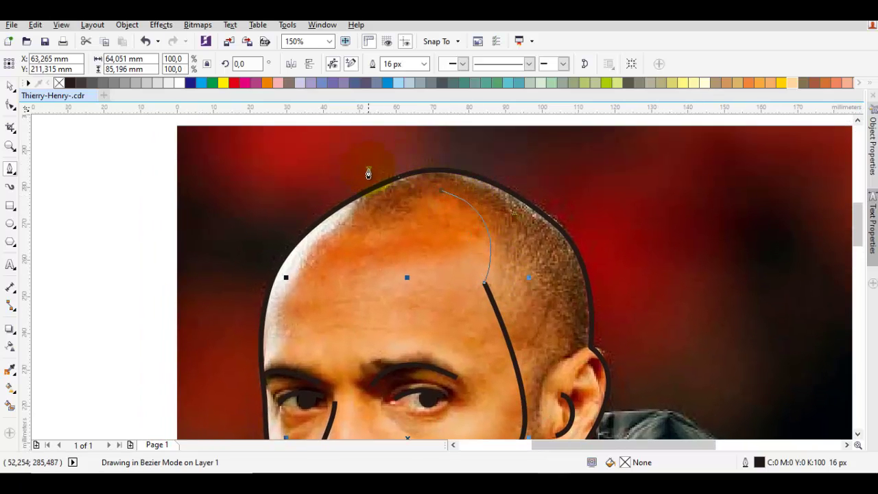
left_click_drag(314, 215, 298, 245)
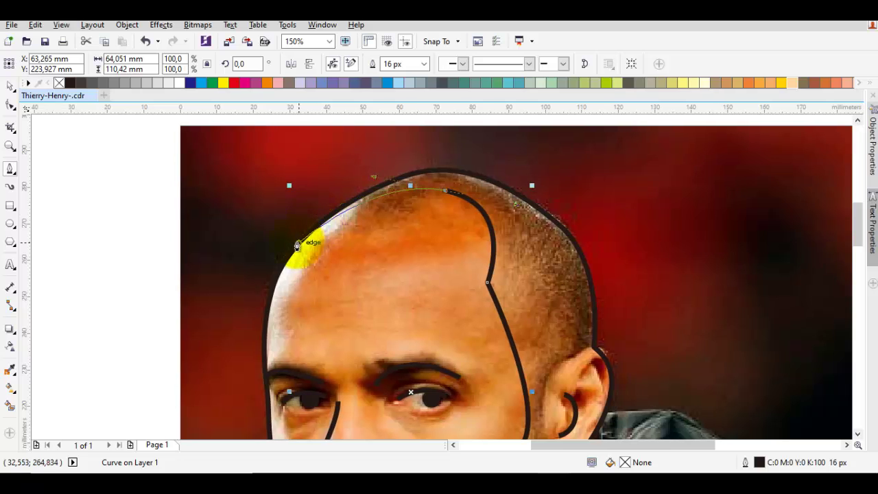
left_click(293, 237)
Loop the shape outside over the top of the head and down to the top of the ear.
scroll(295, 235, "down", 1)
left_click_drag(424, 186, 527, 255)
scroll(431, 300, "up", 1)
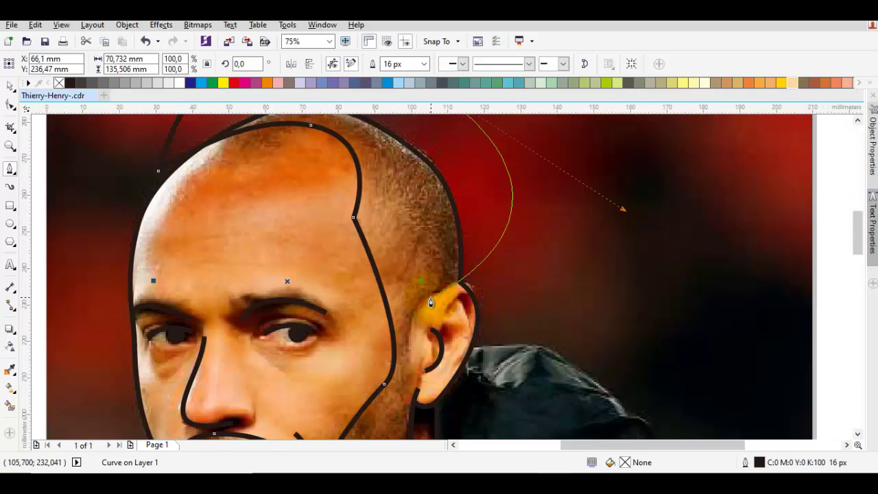
scroll(447, 289, "up", 1)
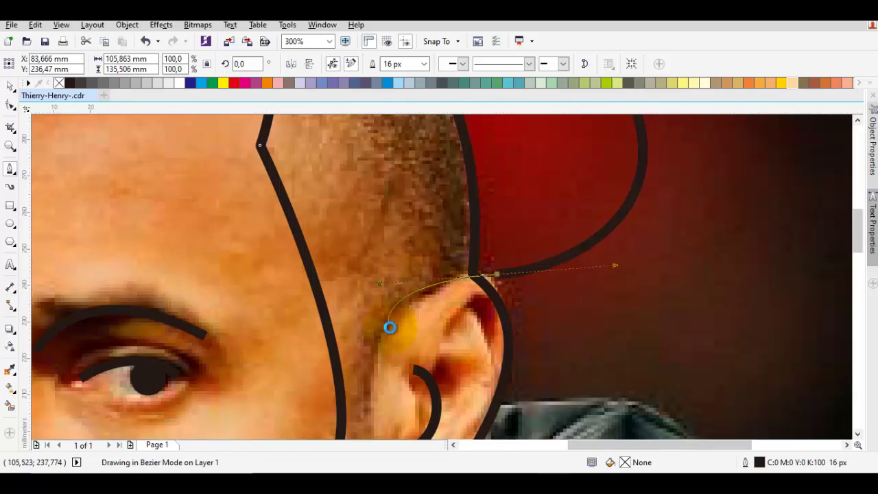
Curve the shape around the front of the ear and down past the jaw into the collar area.
scroll(389, 327, "down", 1)
scroll(405, 264, "up", 1)
left_click_drag(414, 312, 412, 322)
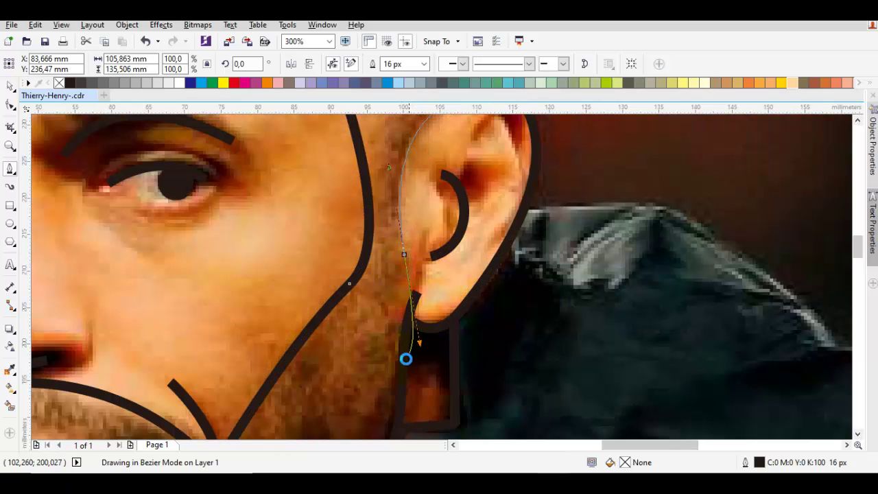
scroll(406, 359, "down", 1)
scroll(455, 254, "up", 2)
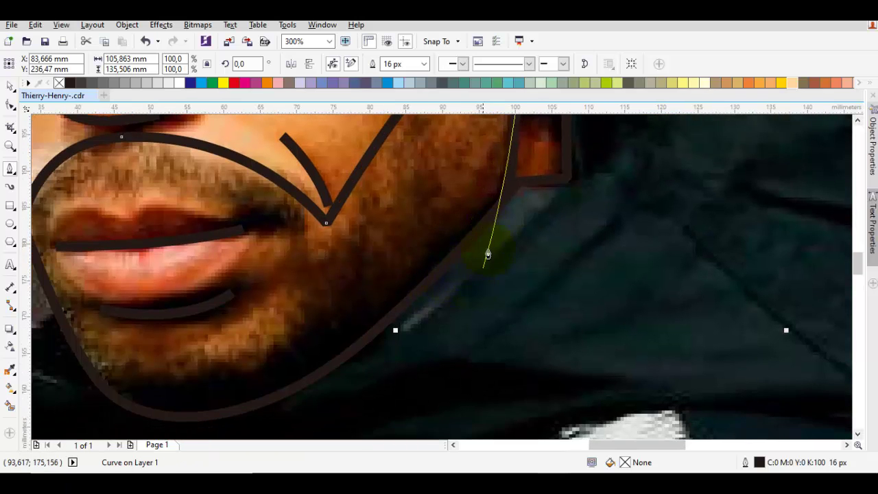
left_click_drag(494, 222, 496, 387)
Carry the shape below the chin and close it at its starting point beside the mouth.
scroll(496, 387, "down", 1)
scroll(484, 300, "up", 1)
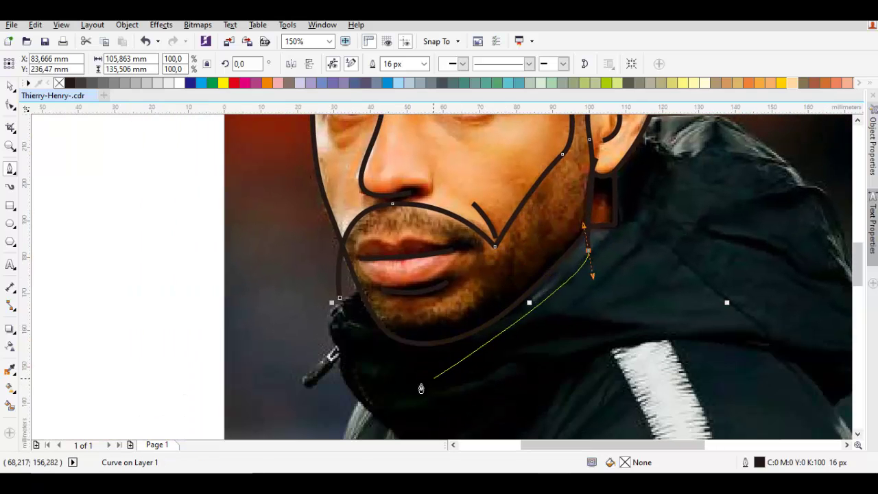
left_click_drag(404, 387, 344, 379)
left_click(339, 298)
scroll(446, 231, "down", 1)
scroll(410, 329, "up", 1)
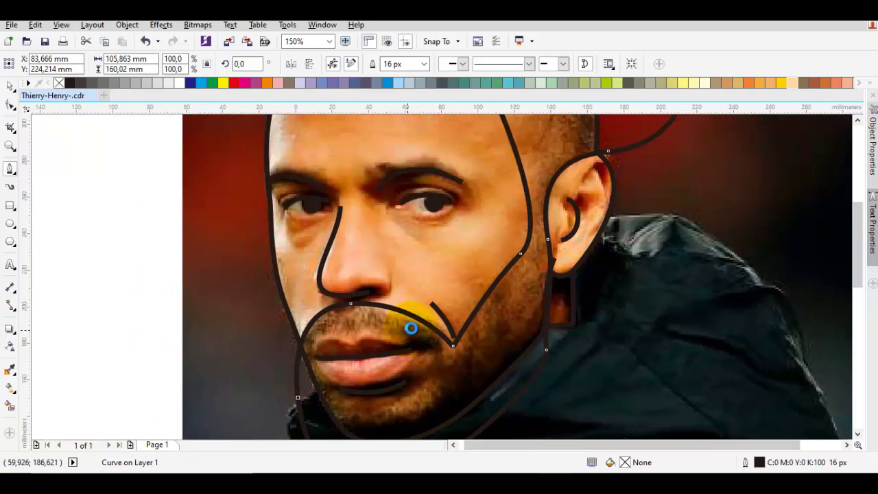
Intersect the hair-and-beard shape with the head outline and delete the original oversized shape.
scroll(410, 329, "down", 2)
key("space")
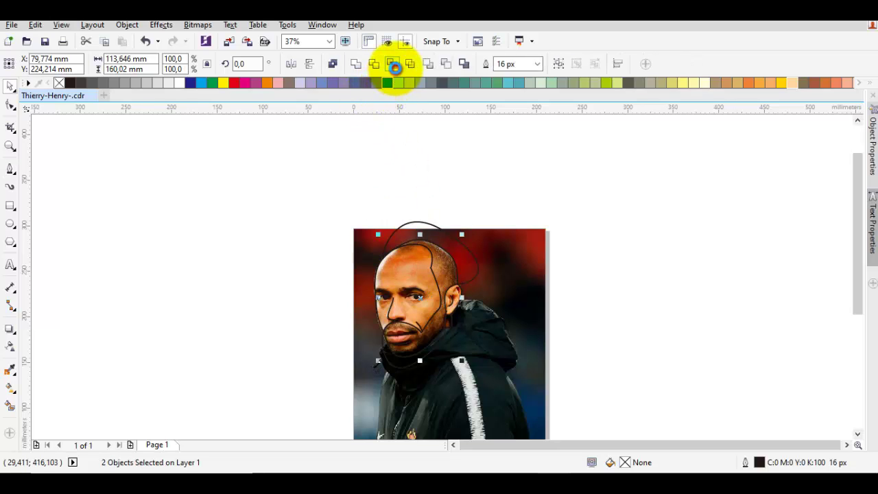
left_click(438, 227)
right_click(440, 230)
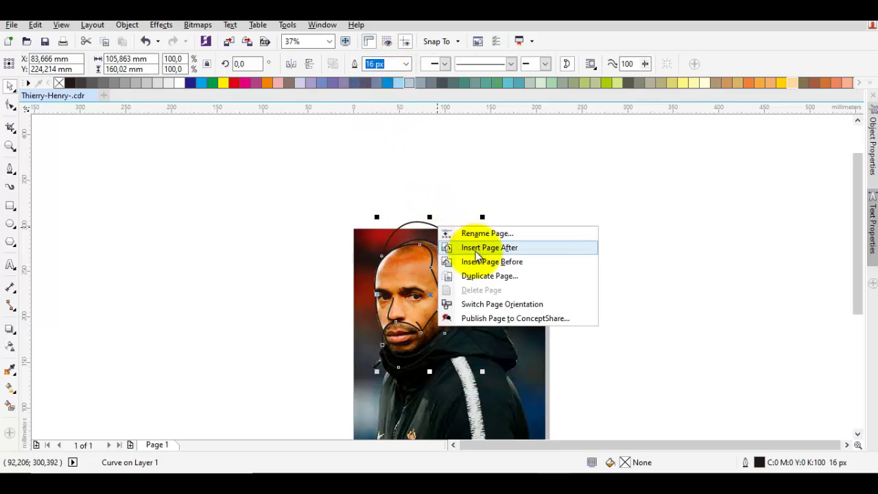
left_click(447, 183)
scroll(428, 218, "up", 1)
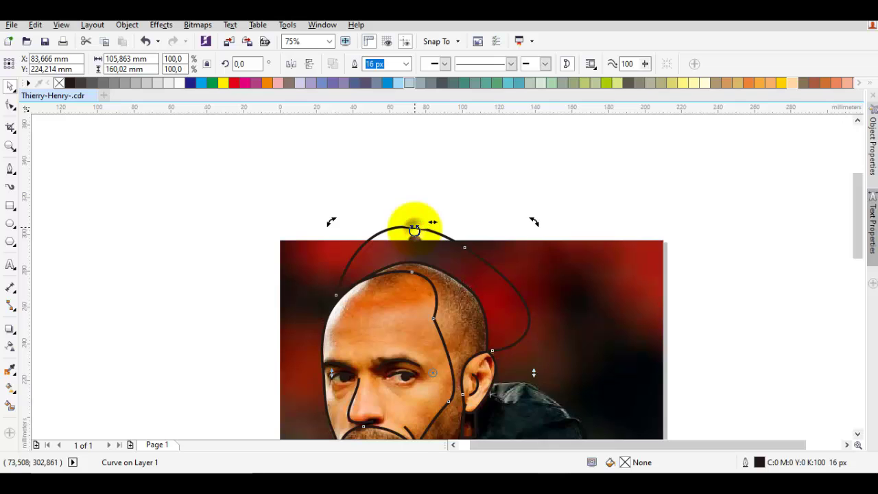
right_click(414, 229)
left_click(466, 283)
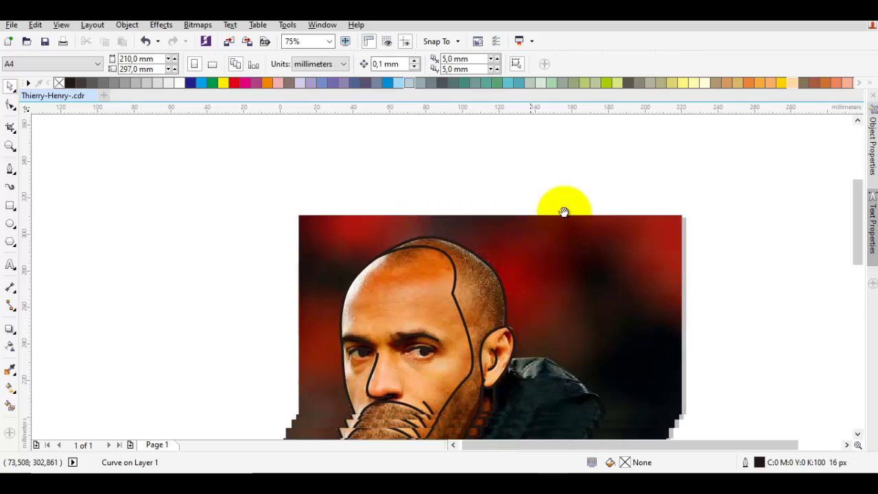
Start a new mouth-opening shape with the Pen tool at the face edge and curve it over the upper lip.
left_click_drag(564, 212, 599, 118)
scroll(530, 282, "up", 1)
left_click_drag(434, 278, 543, 278)
scroll(414, 243, "up", 1)
key("space")
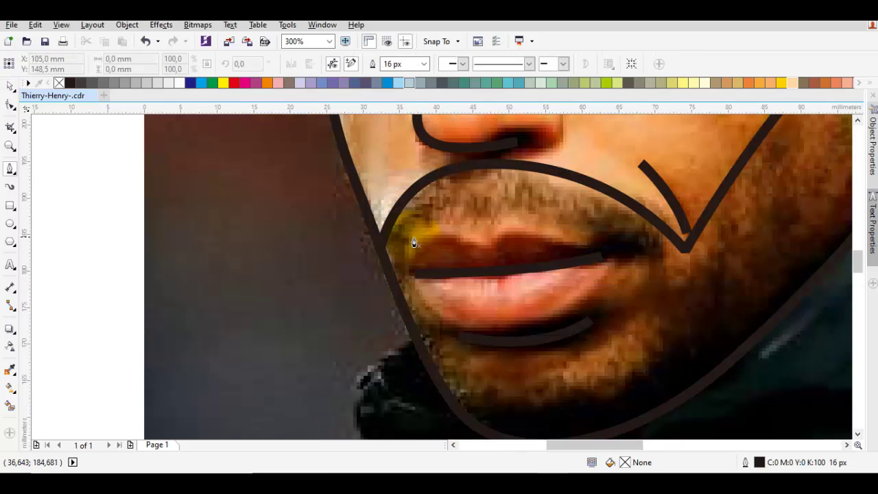
left_click_drag(414, 243, 422, 233)
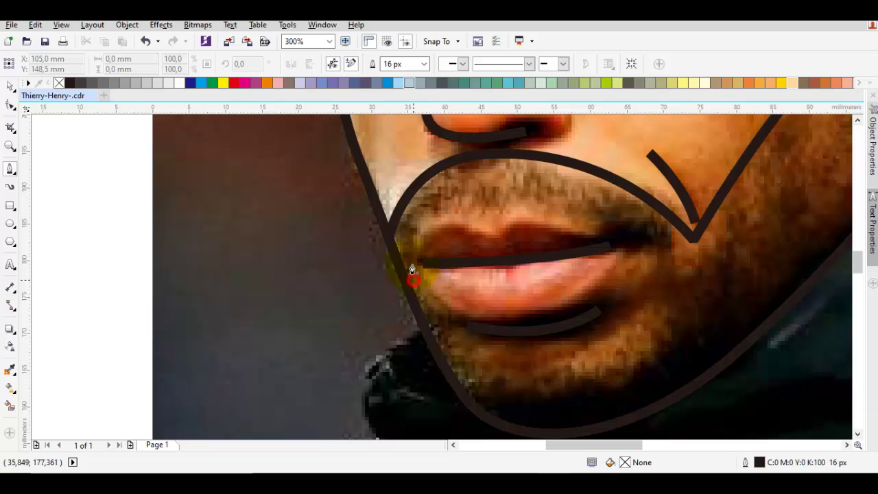
left_click(398, 223)
left_click_drag(475, 218, 503, 222)
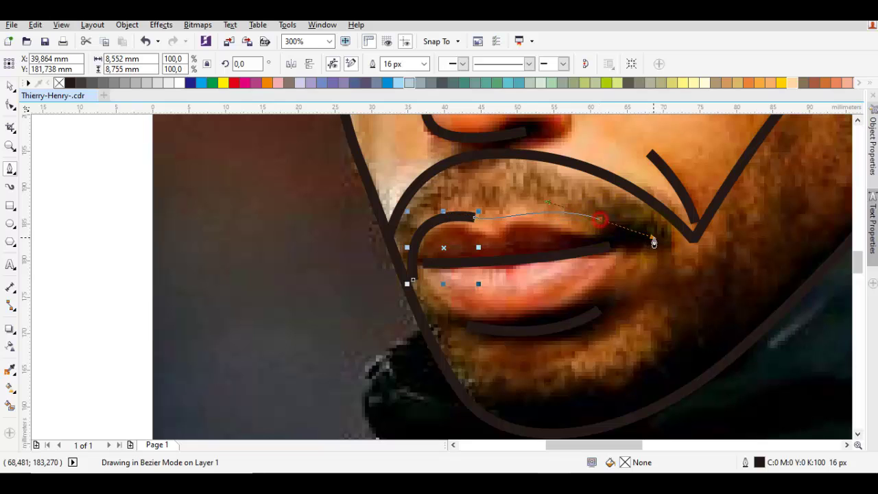
left_click_drag(665, 247, 665, 247)
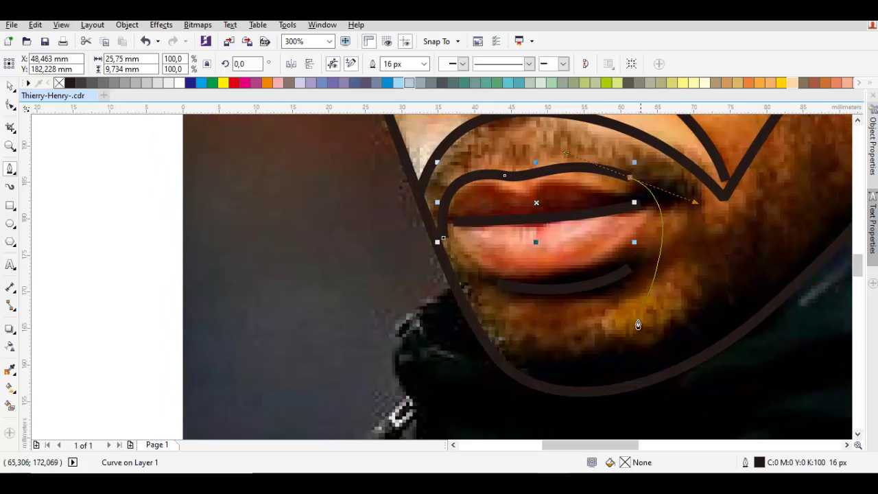
Continue the mouth shape around the mouth corner and along the lower-lip line with a lobe on each side, closing it at its start.
left_click_drag(603, 359, 598, 355)
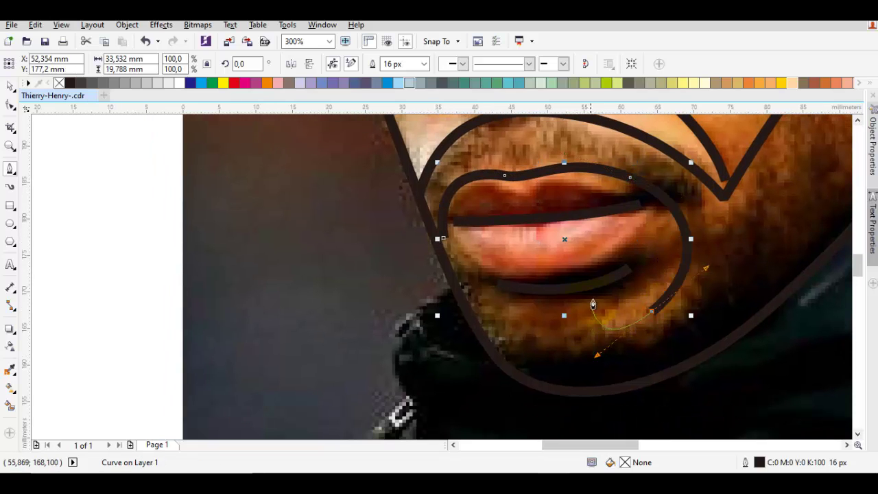
left_click_drag(610, 280, 609, 279)
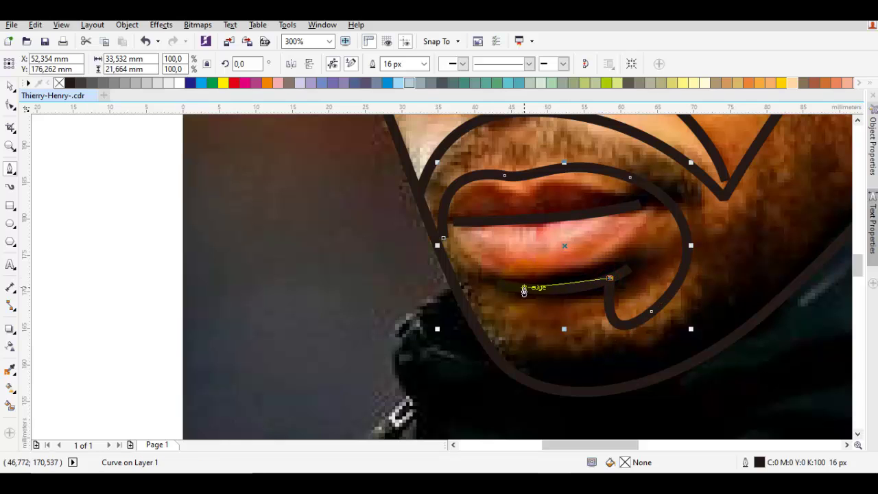
left_click_drag(523, 287, 485, 288)
left_click_drag(516, 334, 515, 335)
left_click_drag(445, 242, 446, 285)
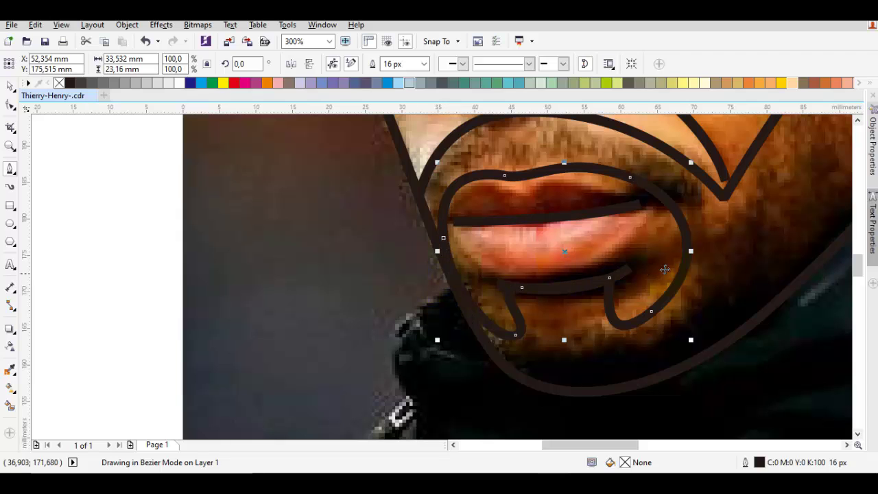
Cut the mouth shape out of the hair-and-beard shape with Back Minus Front and fill the result with 90% black.
key("space")
left_click(720, 271, "shift")
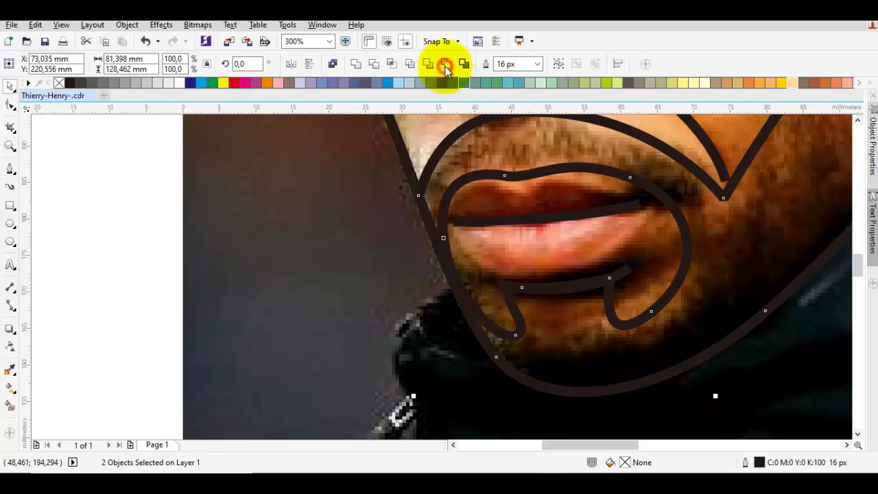
left_click(445, 63)
scroll(508, 187, "down", 4)
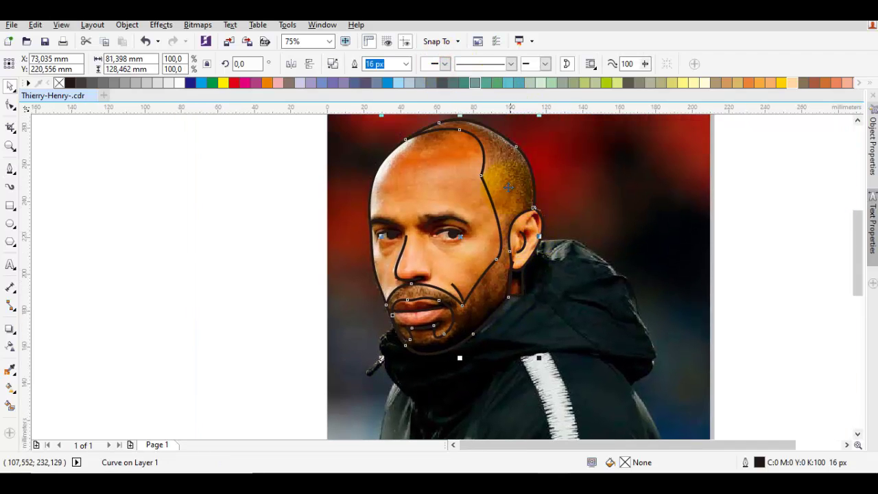
left_click(79, 83)
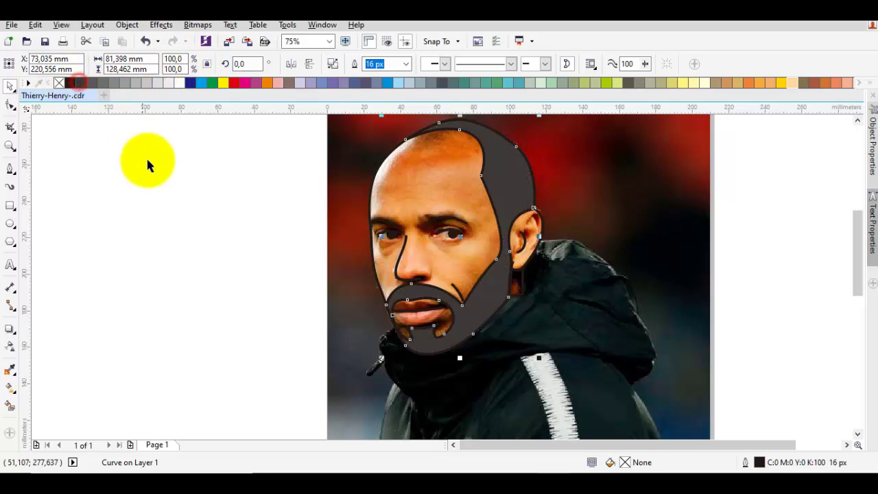
left_click(149, 162)
Fill the head shape with a light orange skin tone from the shades of the peach swatch.
left_click(444, 174)
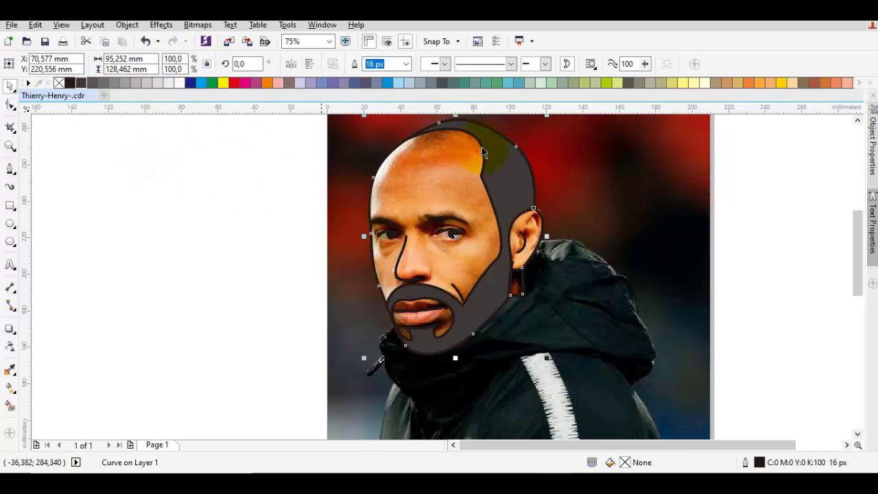
left_click(792, 84)
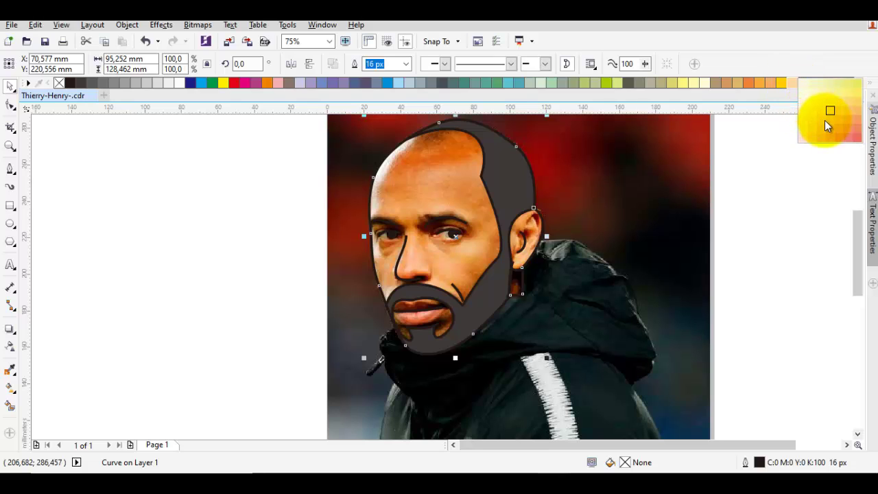
left_click(836, 122)
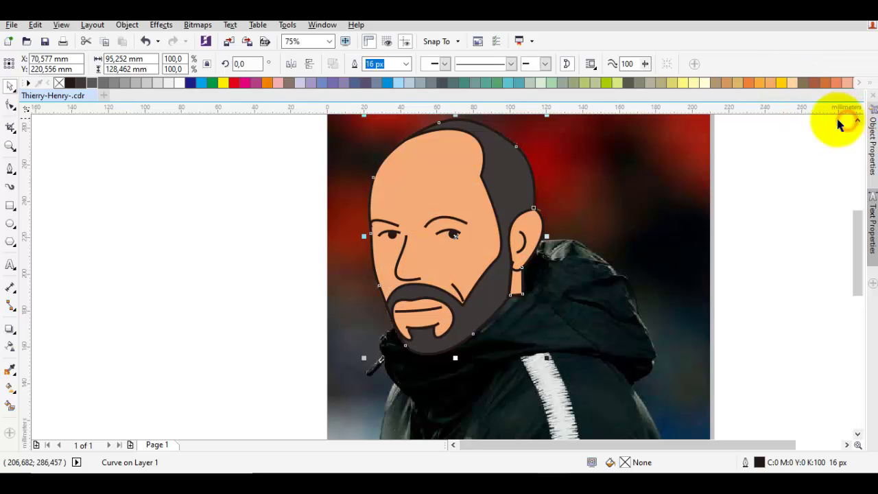
left_click(769, 201)
left_click_drag(480, 167, 537, 175)
left_click(114, 84)
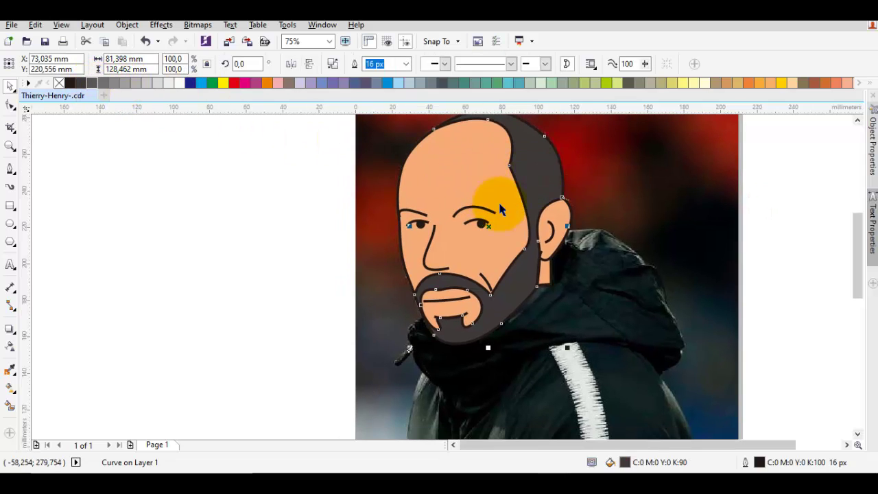
left_click_drag(501, 209, 556, 190)
key("Escape")
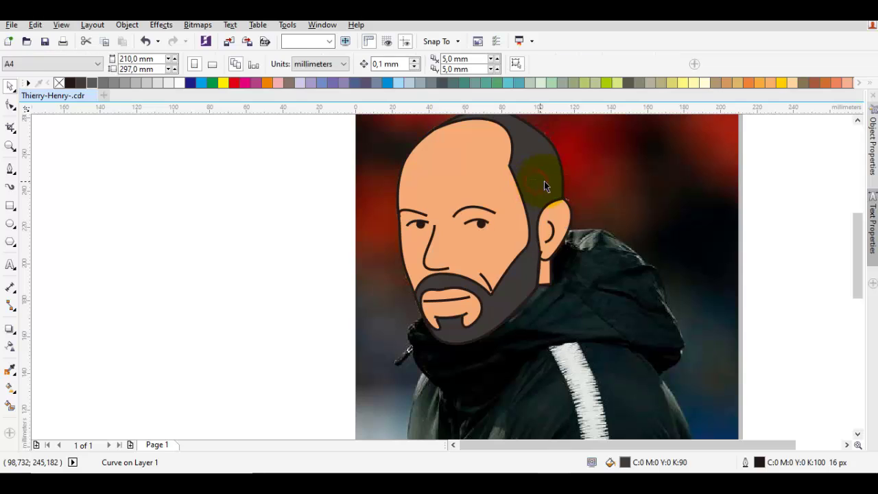
Fill the hair-and-beard shape with the salmon shade C0 M59 Y58 K0.
left_click(536, 179)
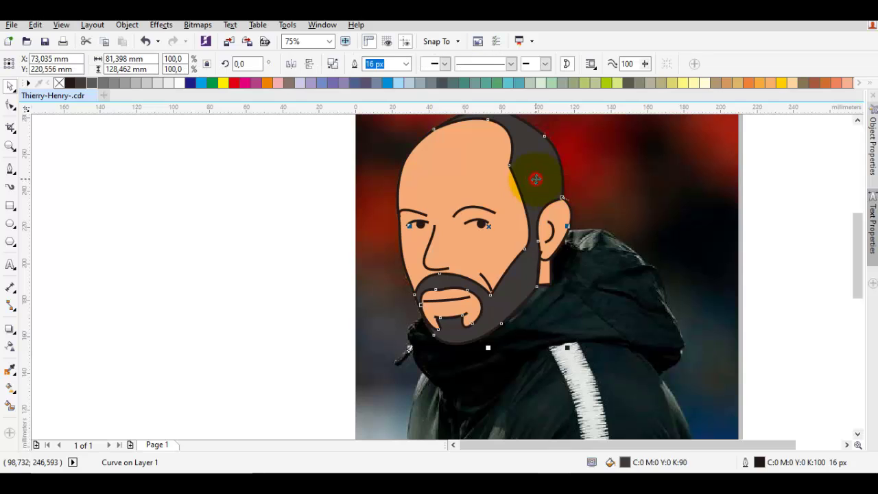
left_click_drag(793, 84, 798, 82)
left_click(792, 83)
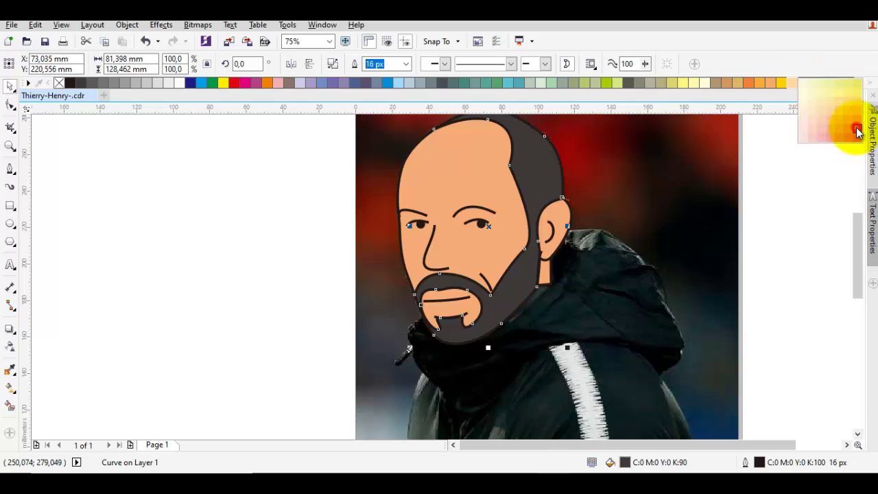
left_click(857, 132)
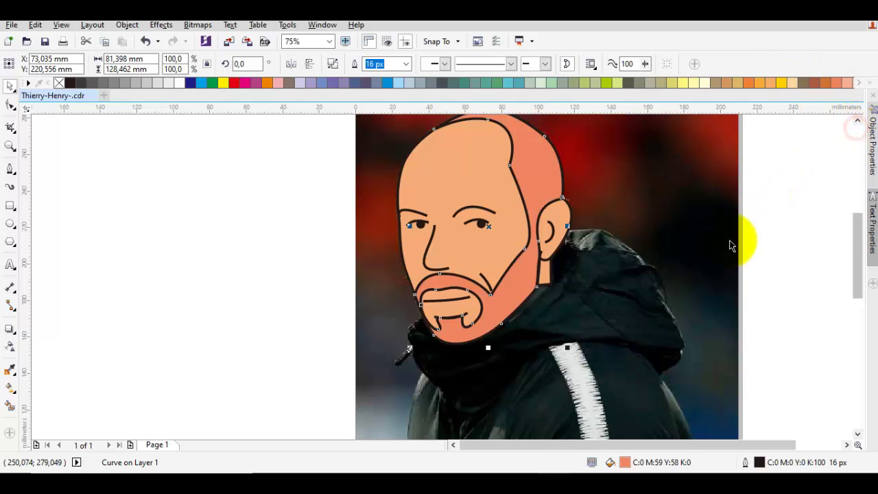
Darken the hair-and-beard fill to a dull brown, C62 M65 Y65 K14, and deselect the shape.
double_click(682, 464)
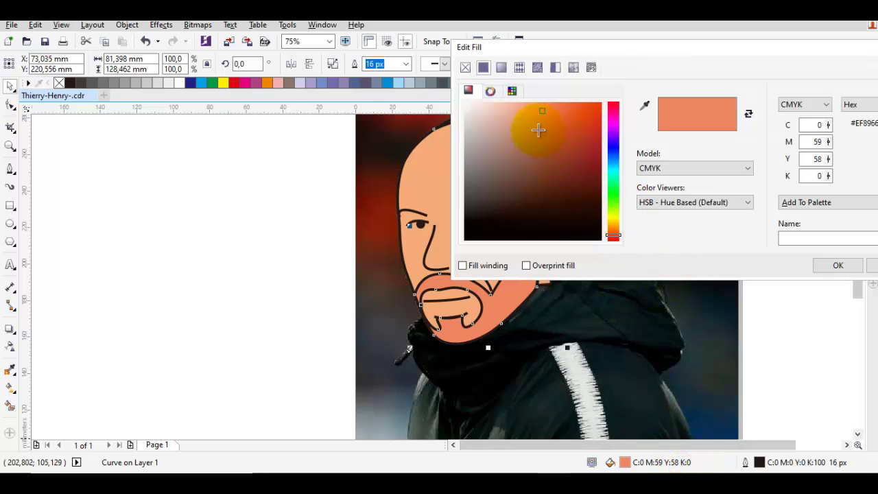
left_click_drag(538, 130, 504, 161)
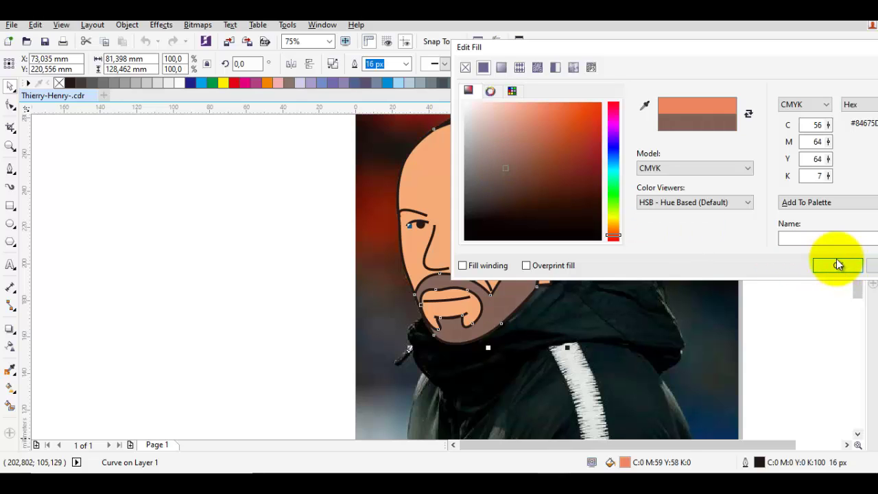
left_click_drag(506, 172, 492, 180)
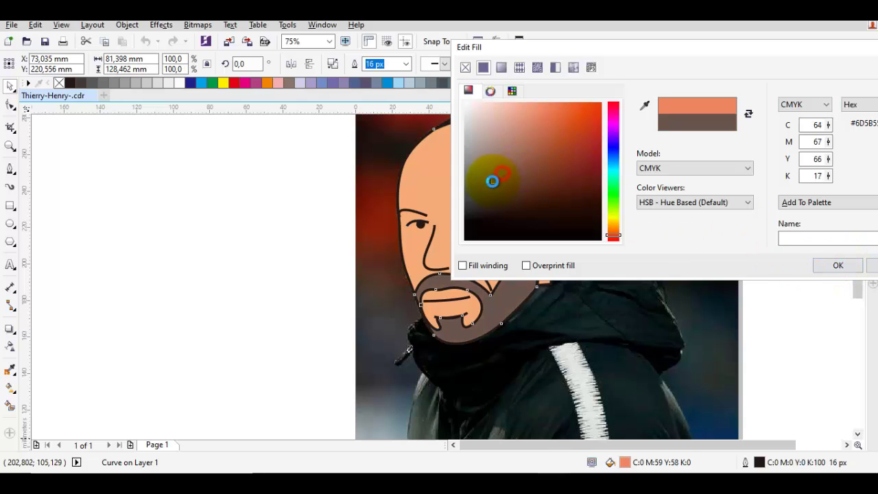
left_click(838, 266)
left_click(798, 278)
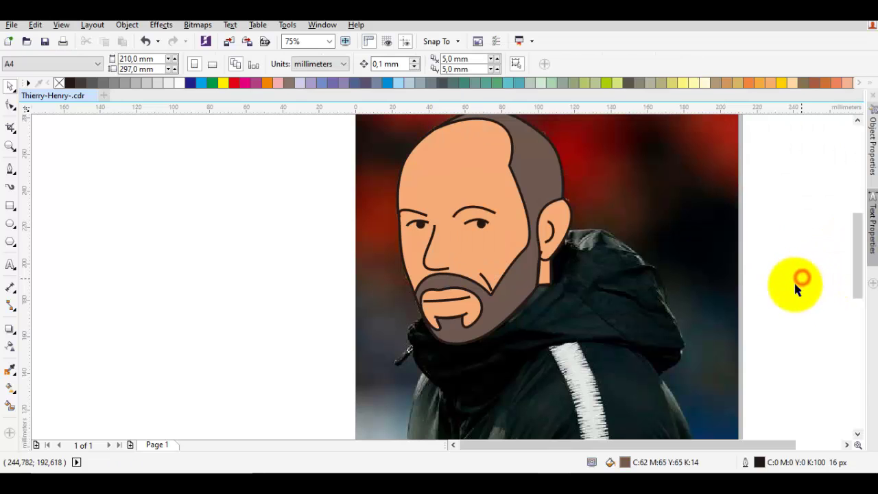
Remove the outline from the brown hair-and-beard shape and deselect it.
left_click(531, 180)
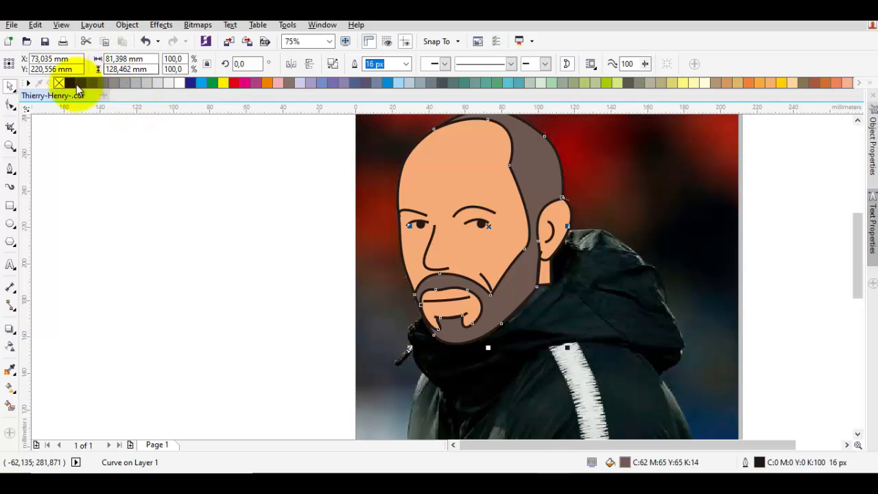
right_click(59, 86)
left_click(123, 160)
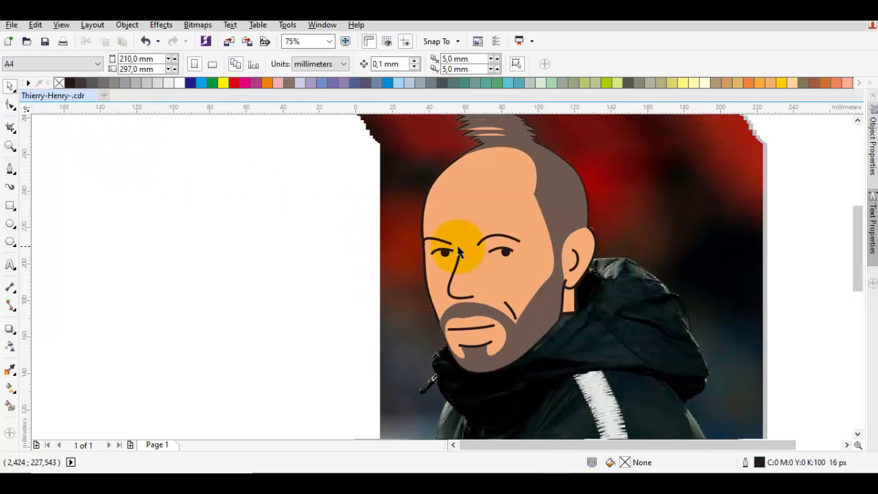
Convert the head shape's outline to an object and order the hair-and-beard shape directly in front of the head fill.
left_click(498, 190)
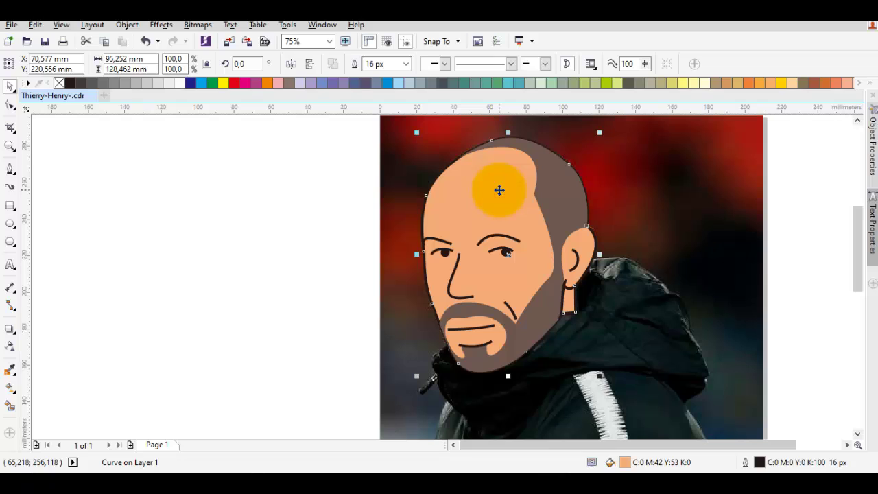
left_click_drag(499, 189, 500, 213)
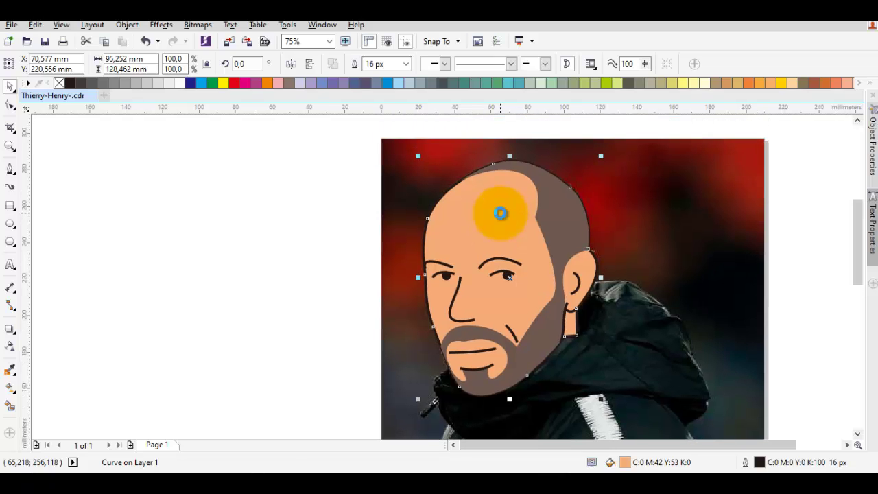
left_click(556, 207)
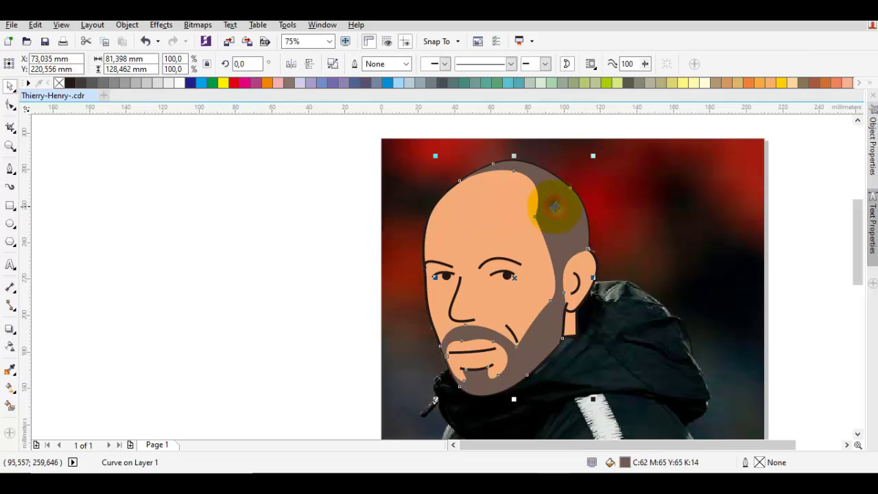
right_click(555, 207)
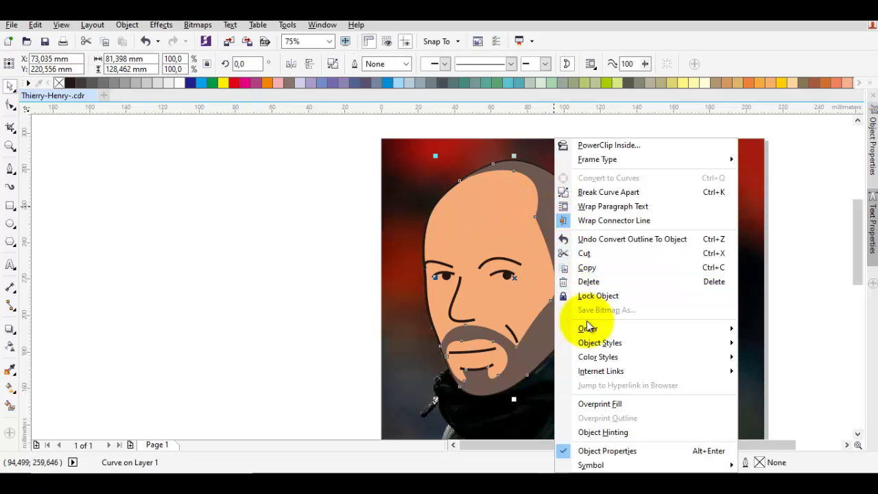
mouse_move(589, 330)
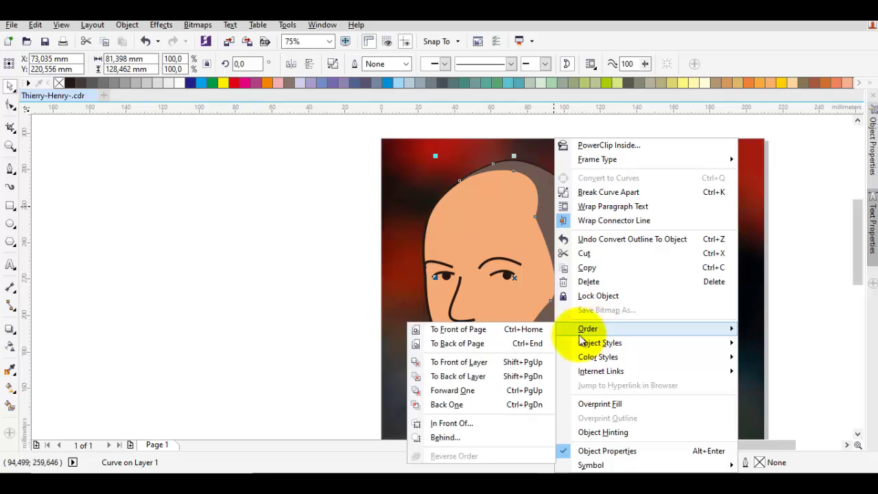
left_click(481, 419)
left_click(500, 227)
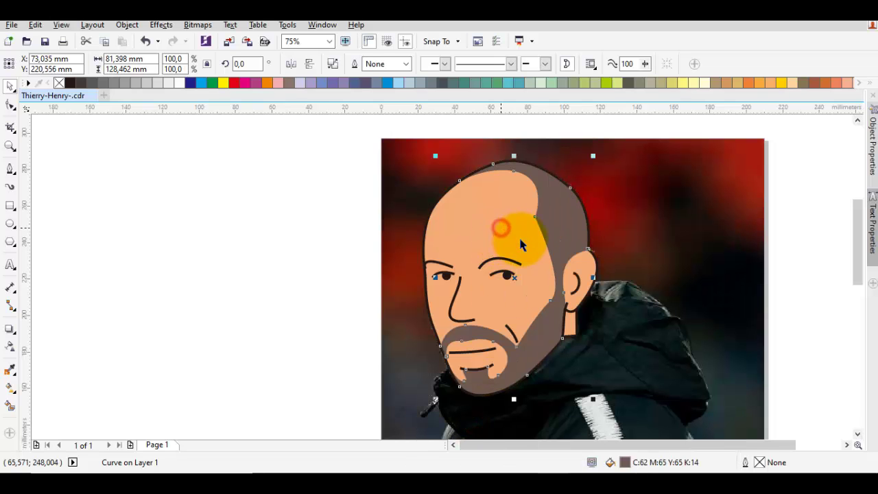
key("Escape")
Make the node on the moustache's upper edge a cusp and shift it slightly to reshape the curve.
scroll(546, 324, "down", 2)
scroll(535, 288, "up", 3)
scroll(512, 292, "down", 4)
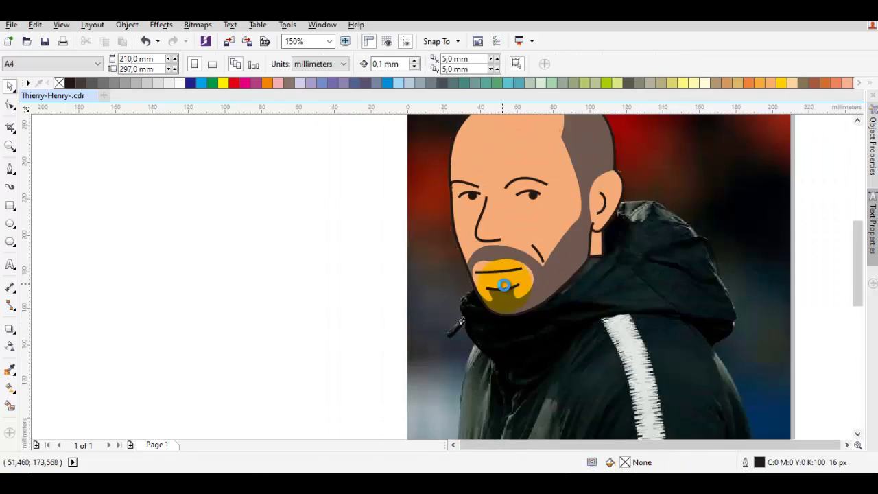
scroll(511, 291, "up", 3)
double_click(506, 271)
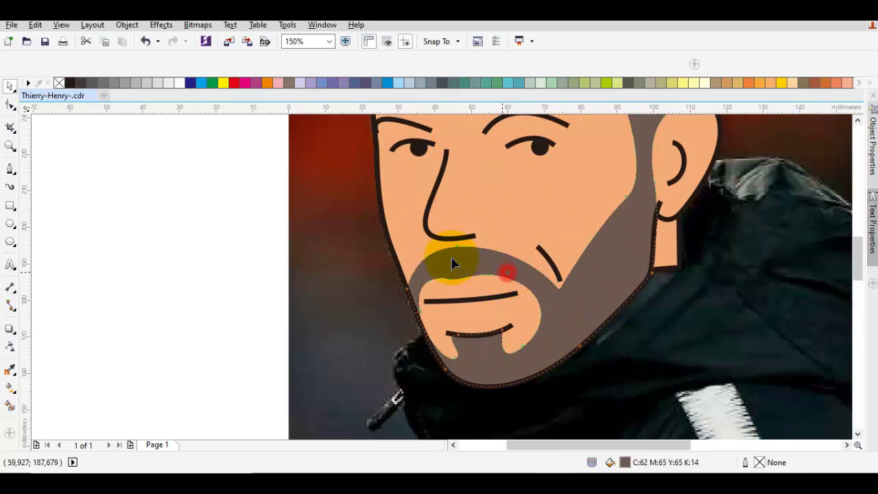
scroll(459, 261, "up", 5)
right_click(580, 188)
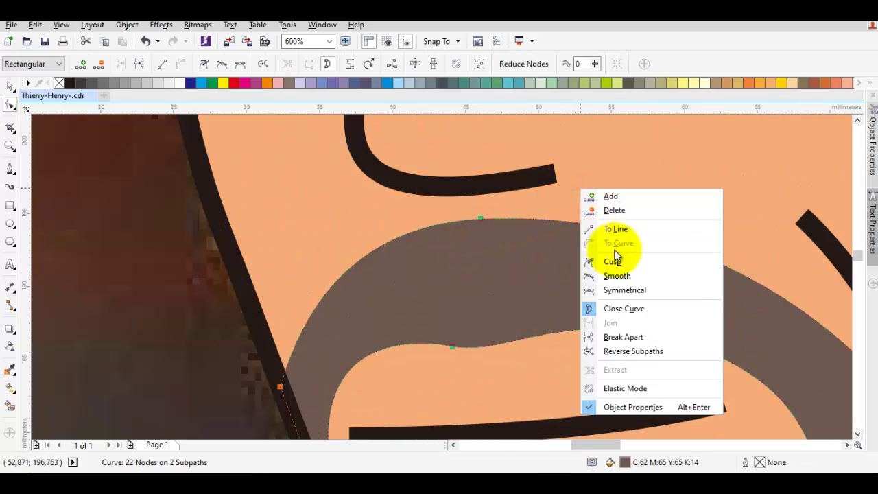
left_click(613, 258)
left_click_drag(480, 219, 490, 210)
key("space")
scroll(501, 232, "down", 5)
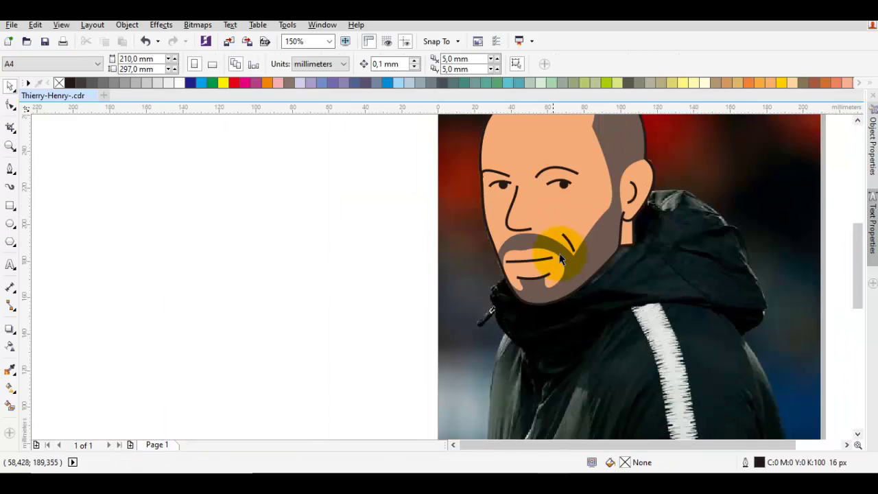
Move the dip node on the moustache's lower edge towards the middle of the upper lip and slightly down.
scroll(481, 246, "up", 4)
left_click(482, 245)
key("space")
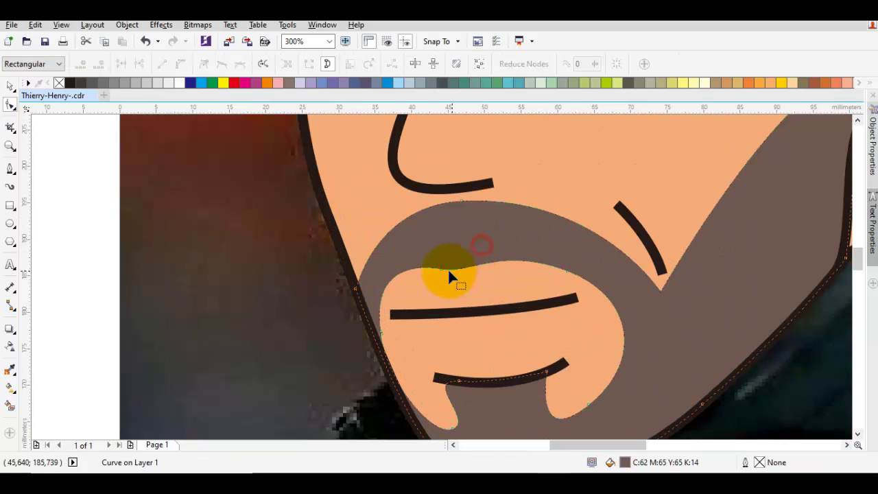
left_click_drag(442, 269, 481, 279)
key("Escape")
key("space")
scroll(535, 281, "down", 1)
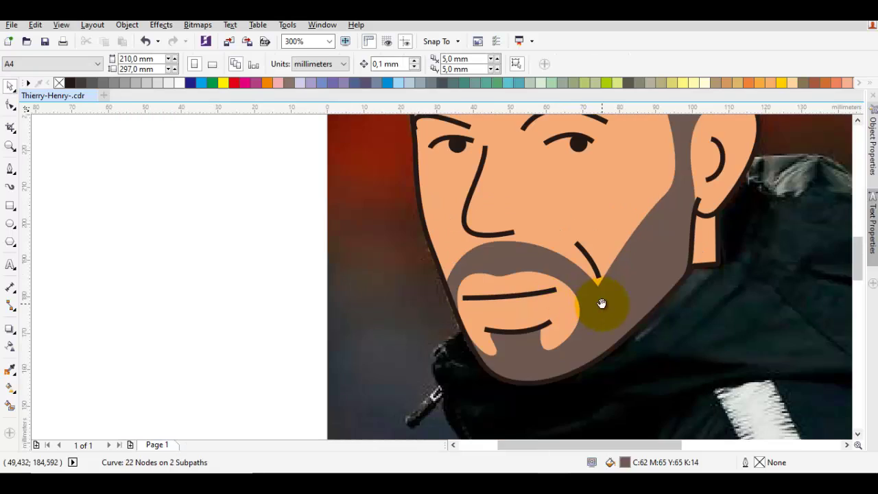
scroll(578, 304, "down", 1)
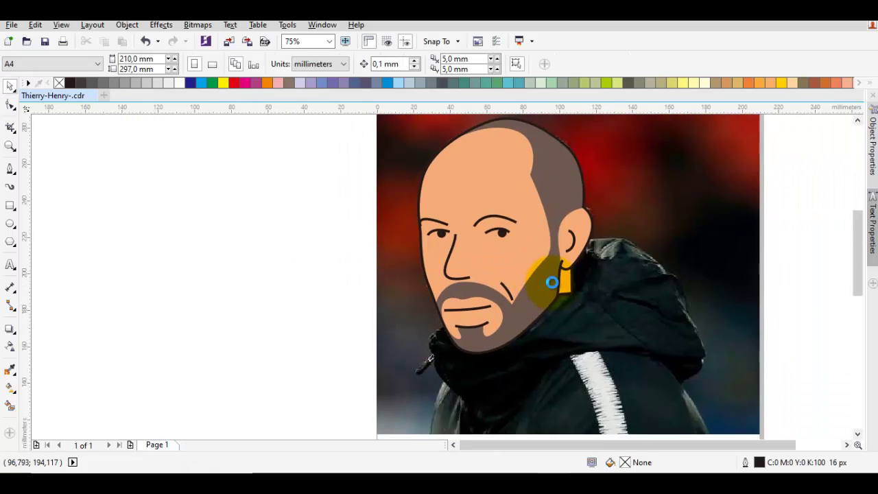
Draw a curved line over the top of the ear, from the hair edge to the ear's outer outline.
scroll(583, 214, "up", 1)
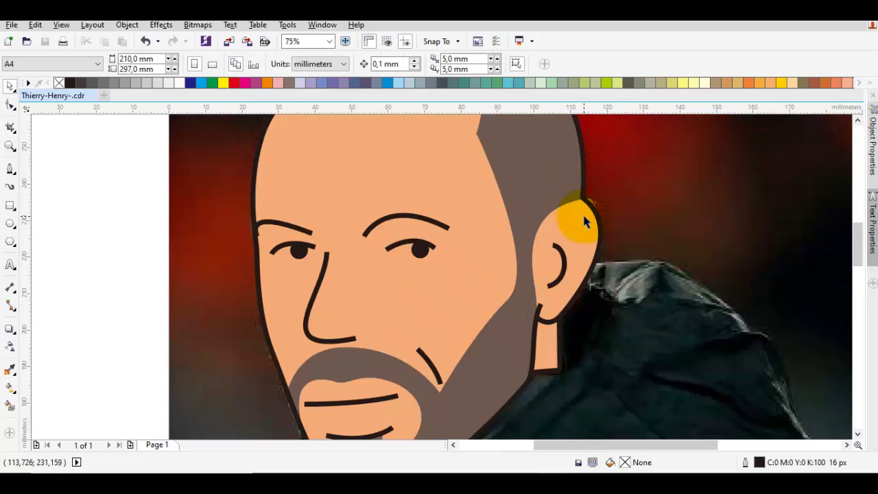
key("F10")
scroll(575, 200, "up", 1)
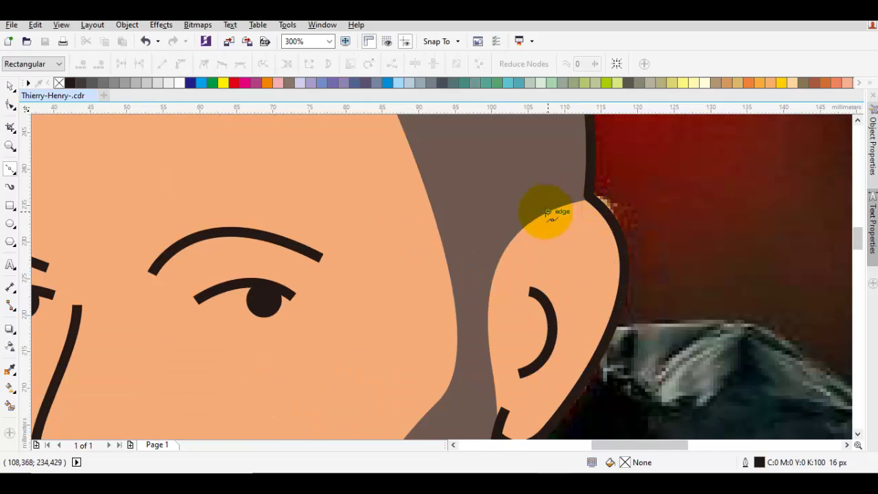
mouse_move(531, 221)
left_mouse_down()
mouse_move(562, 182)
mouse_move(616, 220)
left_mouse_up()
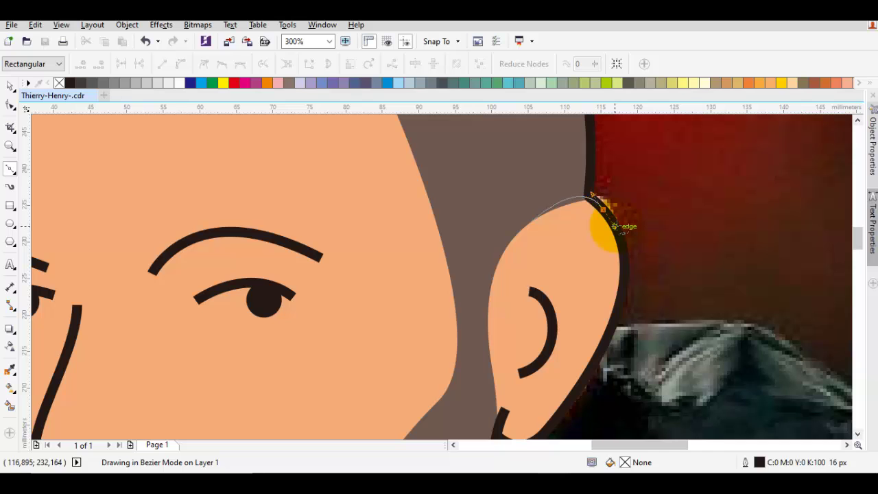
key("space")
key("Escape")
scroll(615, 224, "down", 1)
left_click_drag(615, 223, 595, 197)
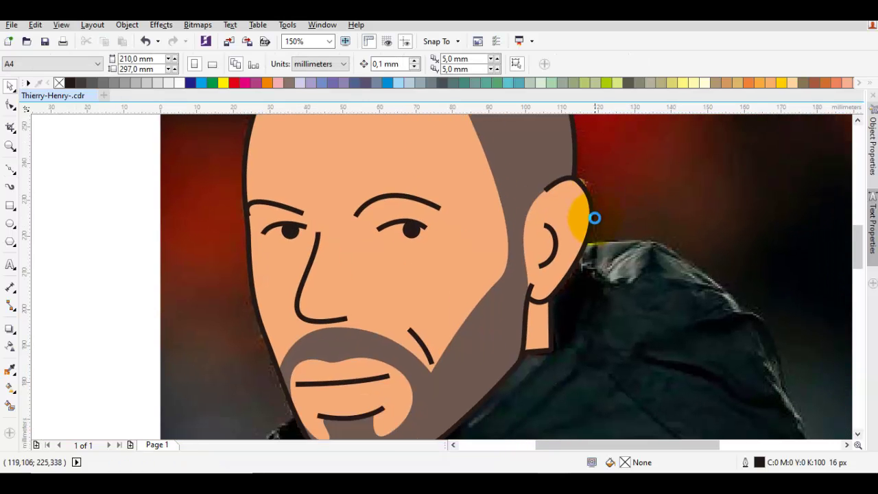
left_click_drag(623, 241, 571, 211)
scroll(574, 216, "down", 1)
Move the outer end node of the left eyebrow so that the stroke ends against the face outline.
scroll(405, 198, "up", 2)
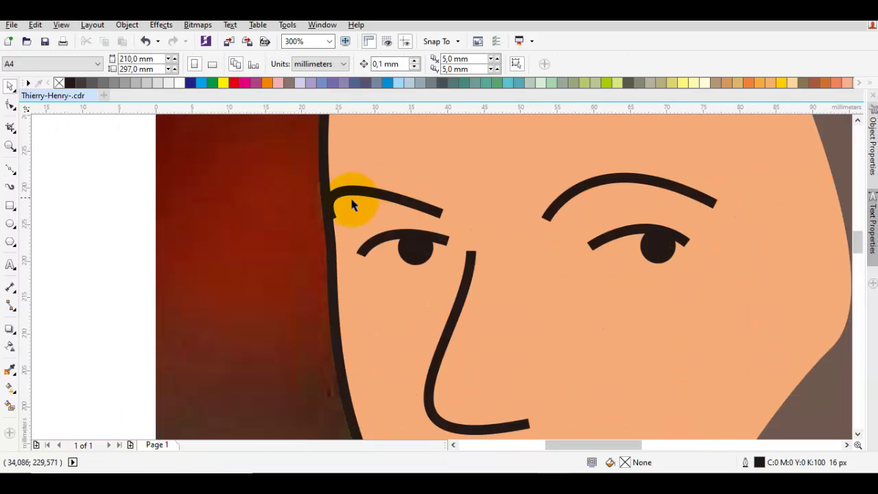
scroll(351, 204, "up", 1)
double_click(328, 194)
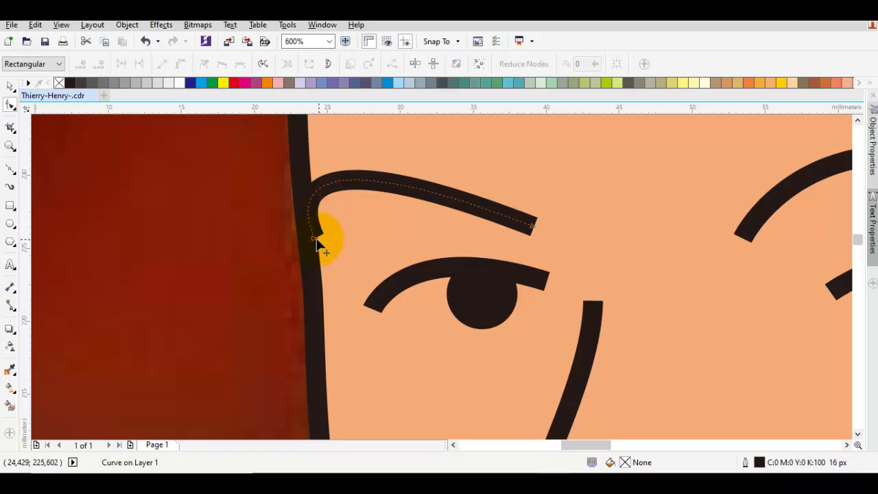
mouse_move(314, 242)
left_mouse_down()
mouse_move(323, 245)
mouse_move(323, 231)
left_mouse_up()
scroll(323, 234, "down", 1)
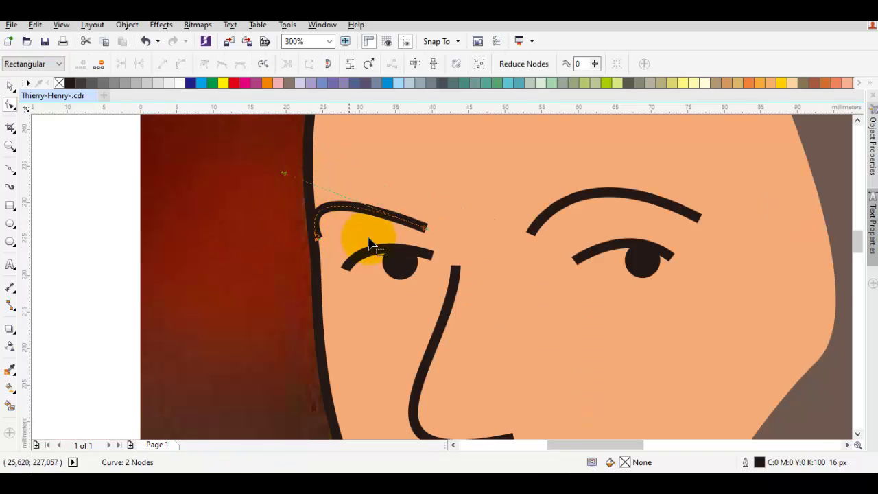
key("space")
key("Escape")
scroll(449, 254, "down", 2)
Start the jacket outline with the Pen tool inside the mouth area and trace the collar's left edge down to its base.
key("p")
left_click_drag(396, 336, 435, 308)
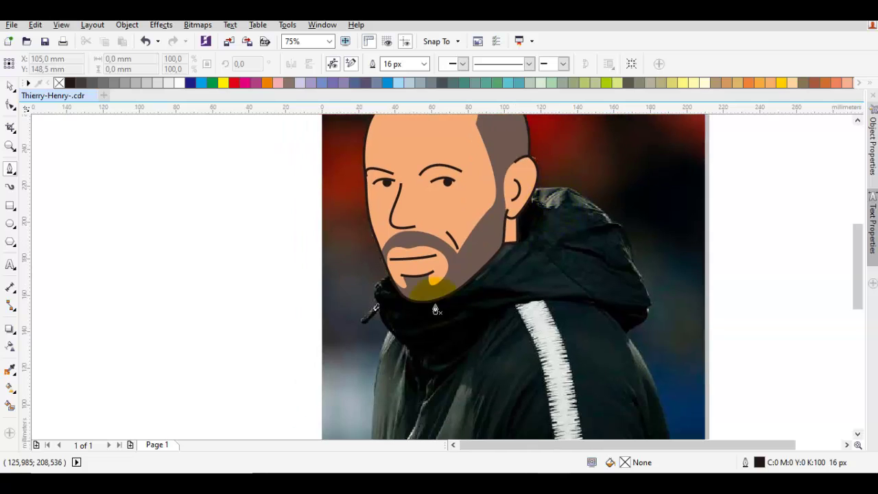
scroll(435, 309, "up", 2)
left_click_drag(463, 216, 393, 240)
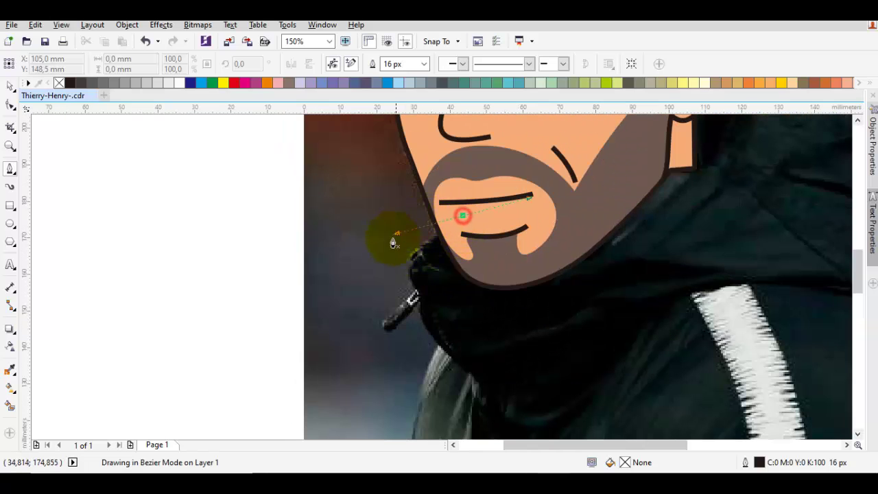
left_click_drag(422, 297, 411, 197)
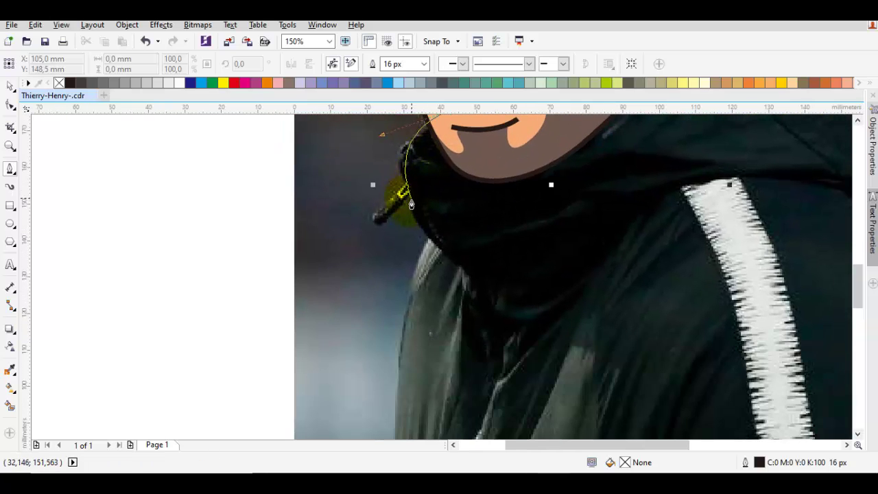
left_click(411, 205)
double_click(429, 244)
Continue the jacket outline down the left side of the body to the bottom edge of the photo.
scroll(429, 242, "down", 2)
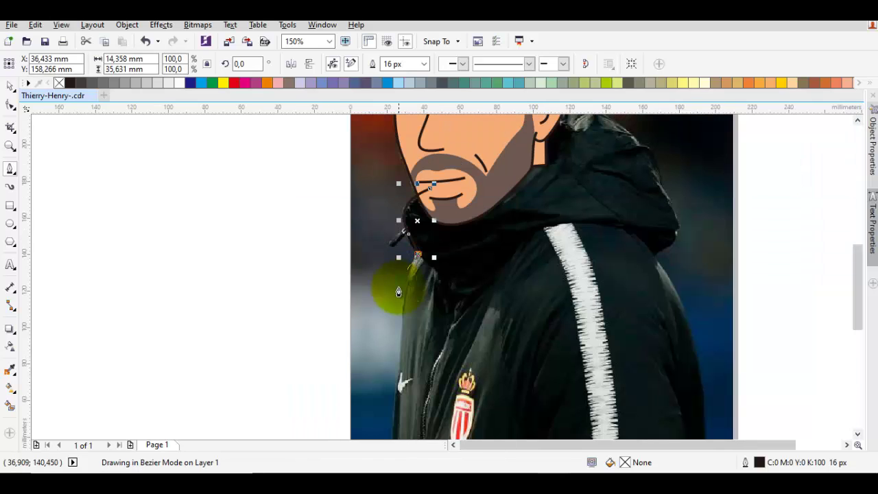
scroll(417, 308, "down", 1)
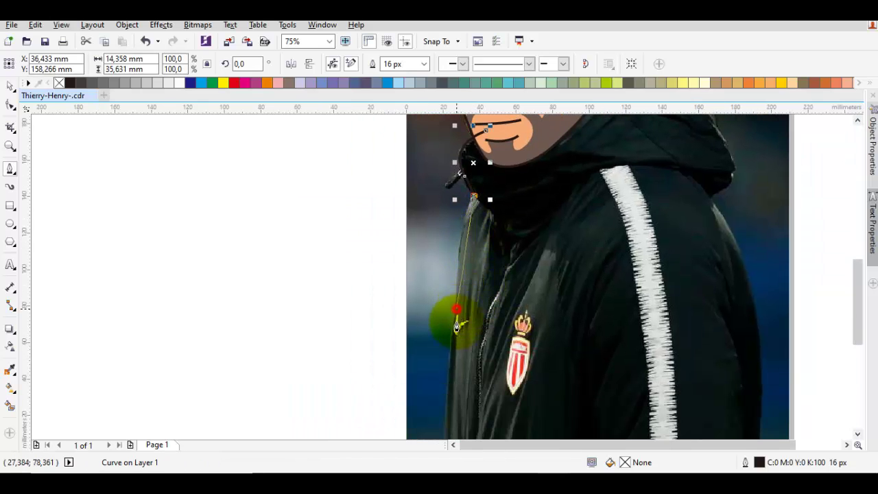
left_click_drag(457, 309, 458, 378)
key("ctrl+z")
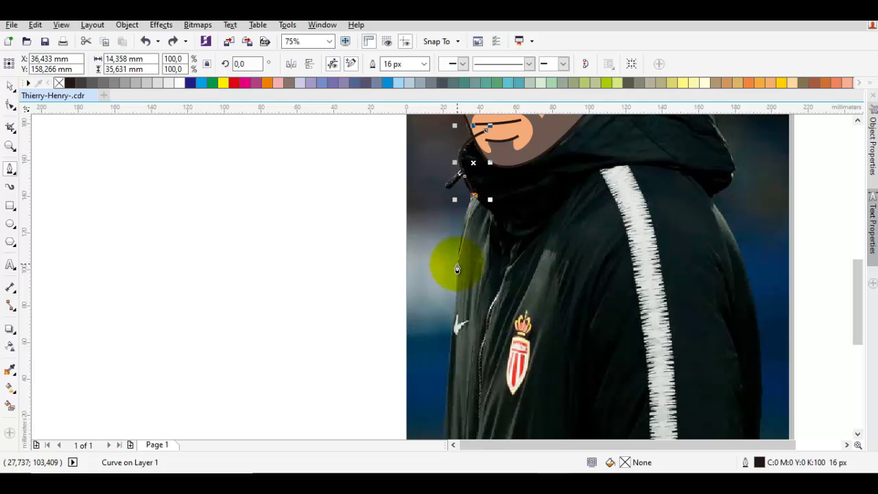
left_click(457, 265)
scroll(465, 305, "down", 3)
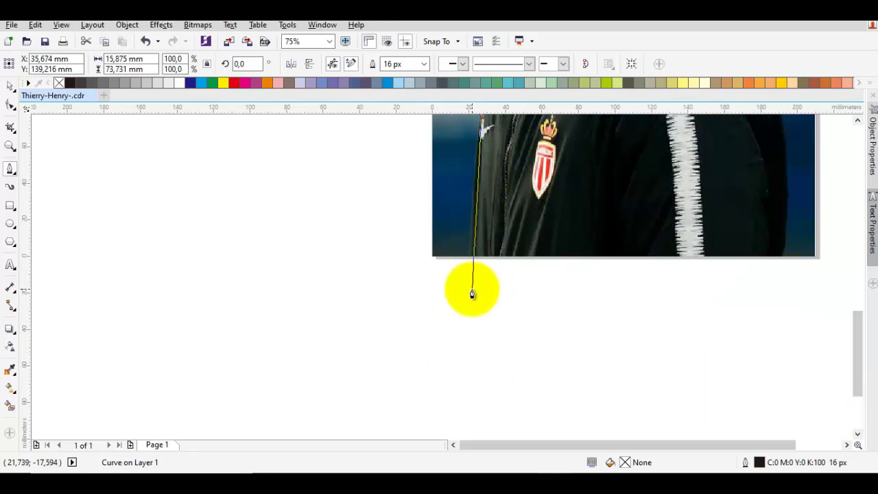
left_click(469, 256)
Extend the jacket outline across the bottom of the photo and up the outer edge of the right sleeve.
scroll(598, 313, "right", 3)
scroll(598, 314, "up", 2)
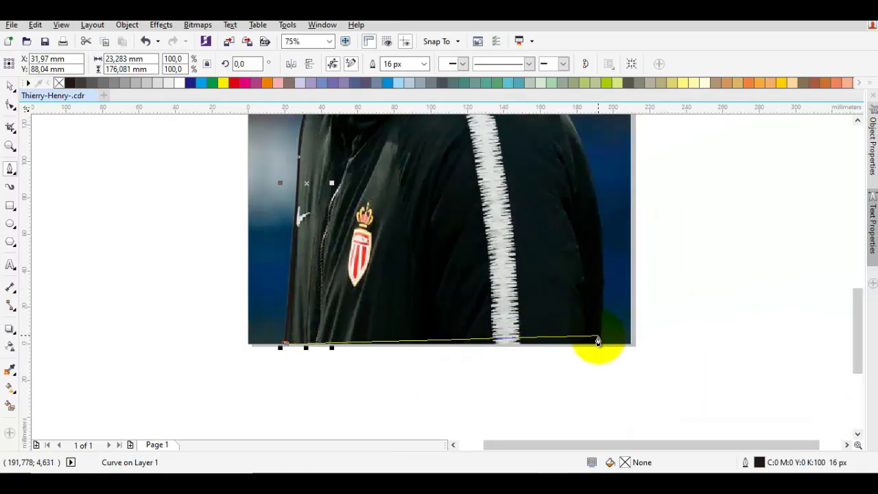
left_click(598, 342)
scroll(569, 300, "up", 2)
scroll(569, 300, "right", 1)
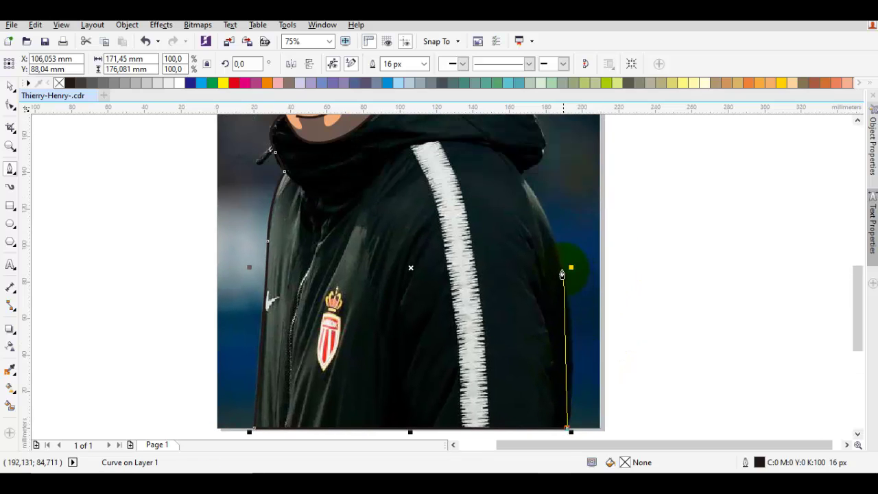
left_click_drag(561, 267, 541, 194)
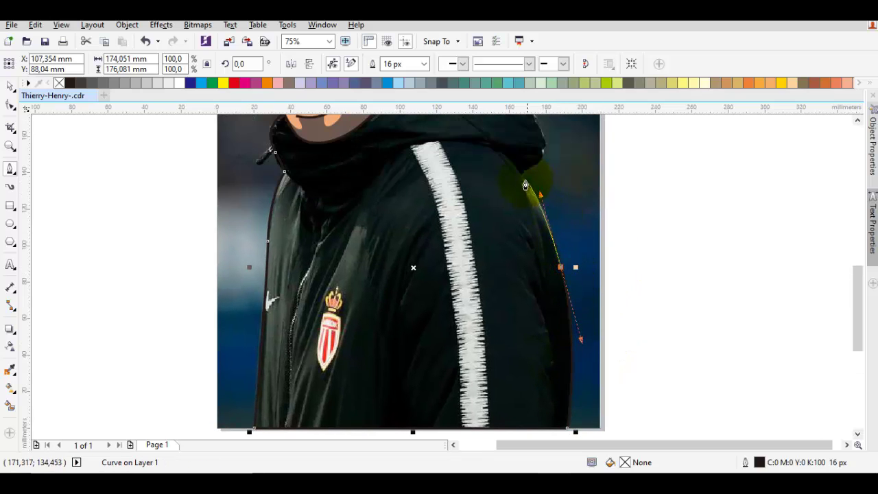
Continue the jacket outline over the shoulder, up the hood's outer edge and across its top, ending inside the ear.
scroll(536, 162, "up", 2)
scroll(536, 163, "right", 1)
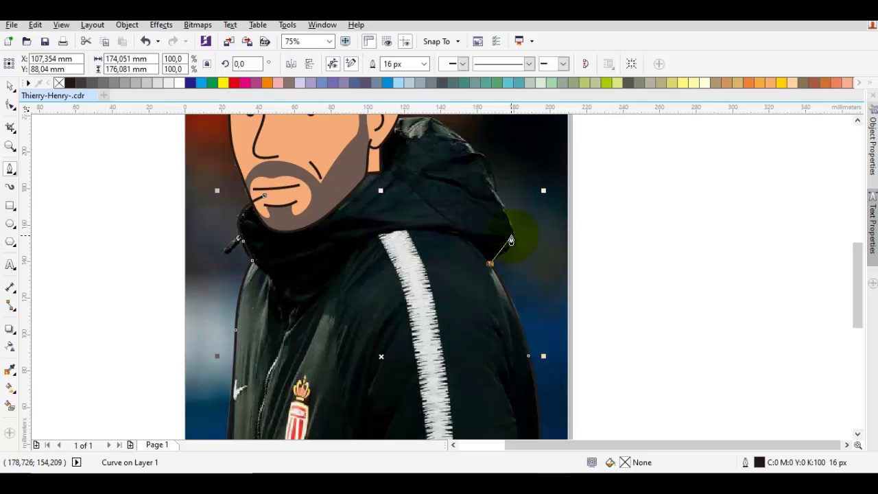
scroll(500, 206, "up", 2)
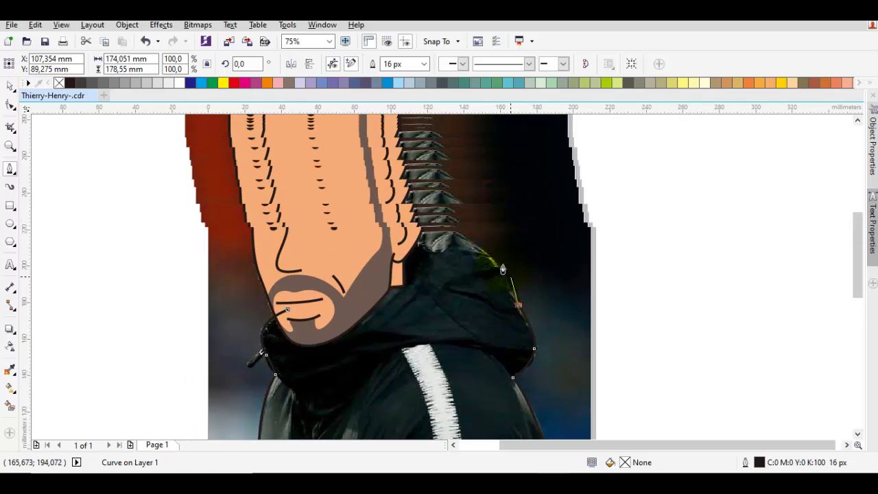
left_click_drag(511, 267, 495, 262)
left_click_drag(433, 192, 422, 210)
left_click(343, 246)
Close the jacket outline by joining its last segment to the starting node inside the mouth area.
scroll(280, 274, "down", 2)
scroll(337, 232, "left", 2)
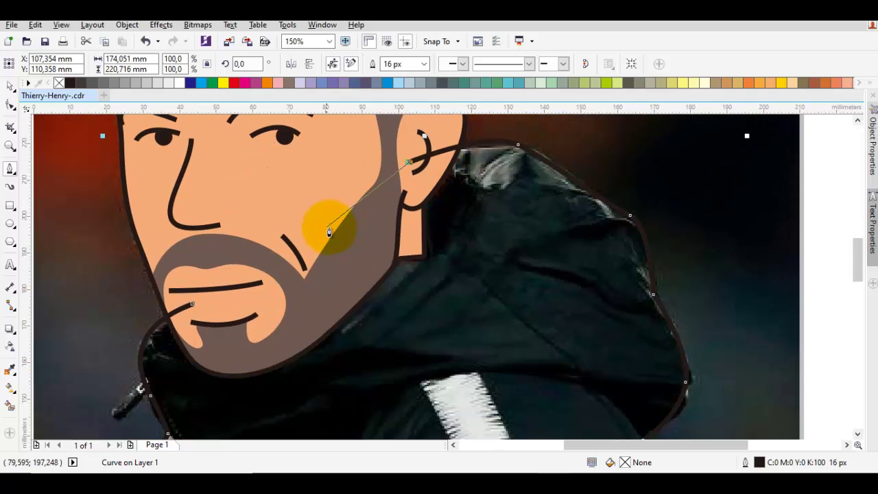
left_click(192, 310)
key("F3")
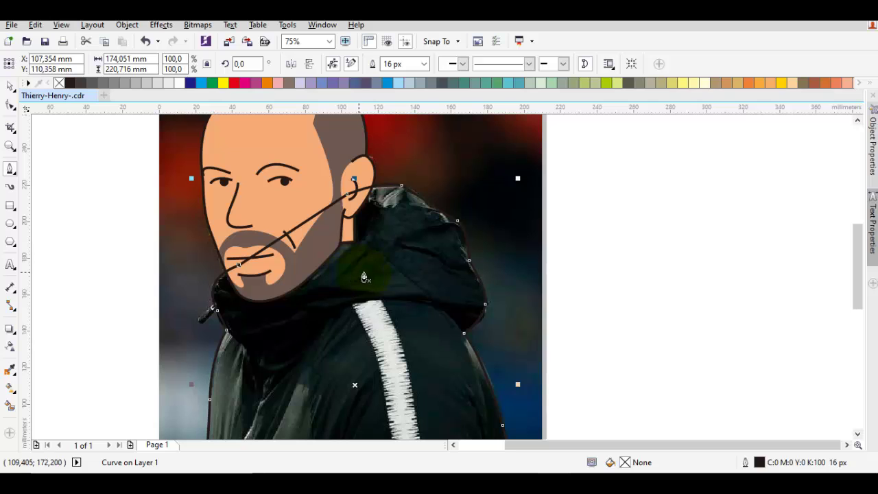
Order the jacket outline directly in front of the photo so that it lies behind the face shapes, and deselect it.
right_click(415, 248)
mouse_move(467, 328)
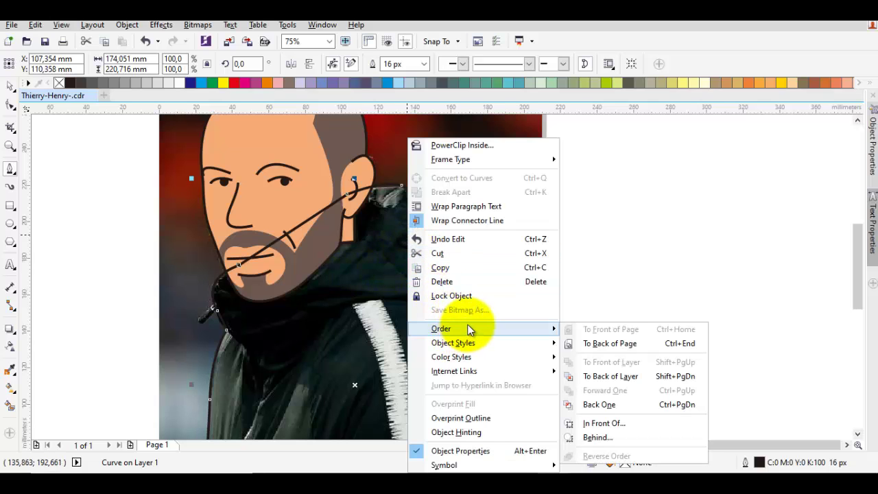
left_click(611, 417)
left_click(495, 228)
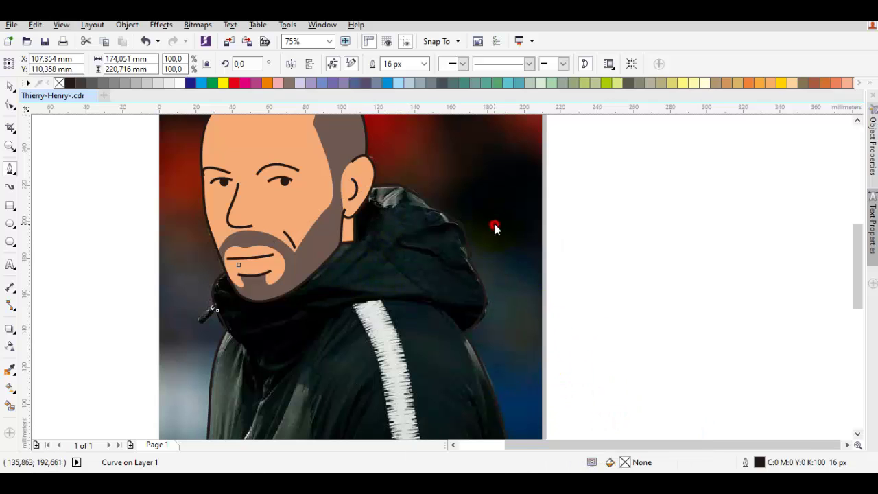
key("Escape")
Draw a curved fold line with the Bezier tool from the beard's lower edge across the collar towards the shoulder stripe.
left_click_drag(446, 298, 485, 263)
scroll(480, 266, "up", 1)
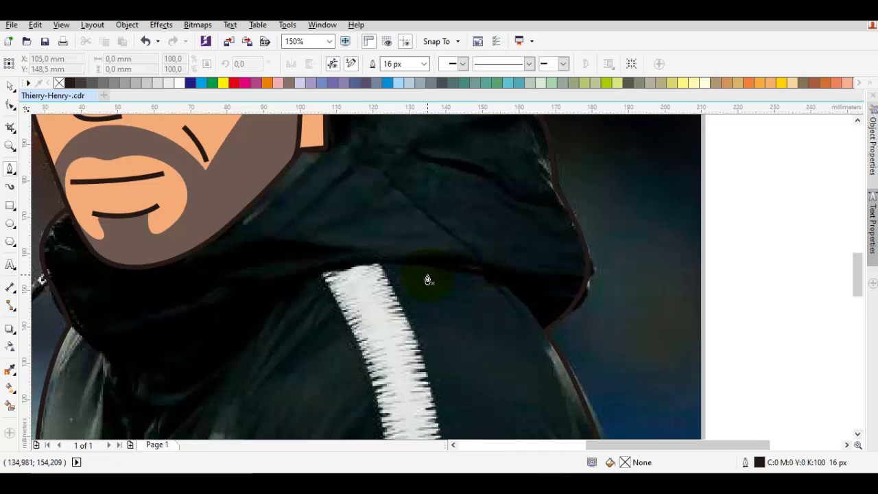
scroll(428, 280, "left", 4)
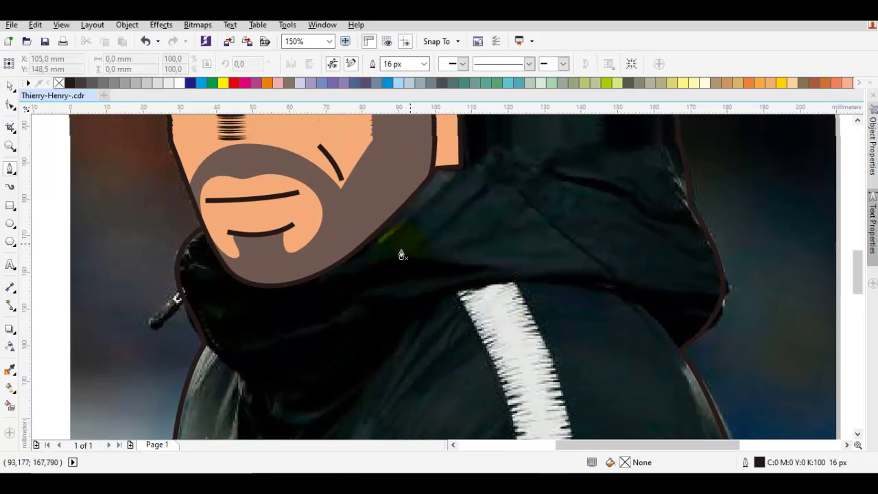
left_click(305, 269)
left_click(337, 271)
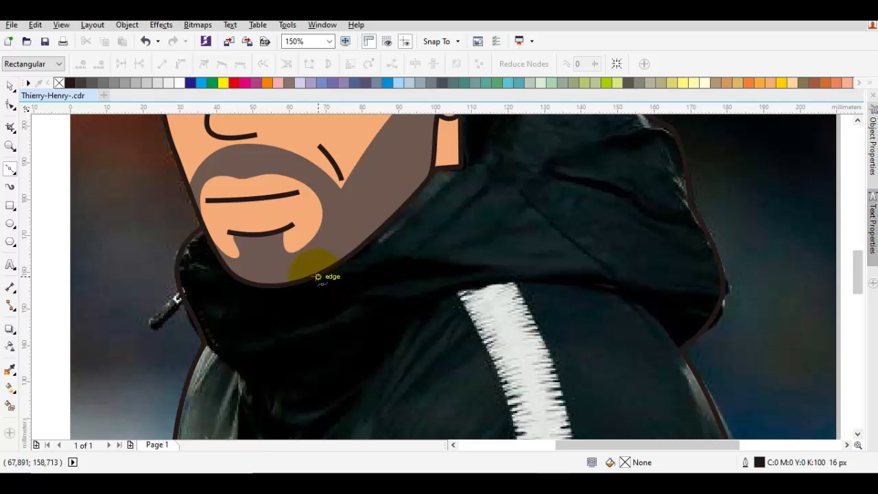
left_click_drag(312, 277, 426, 226)
scroll(479, 274, "right", 2)
left_click(472, 270)
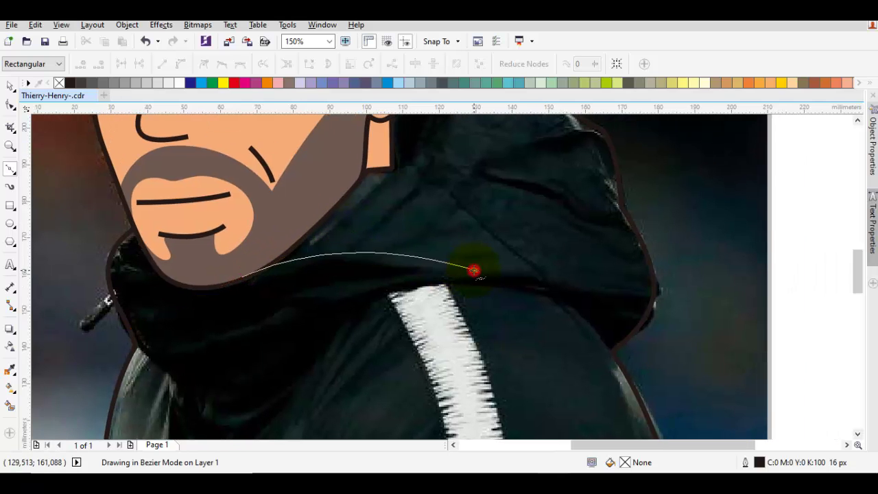
key("space")
Trace the collar's lower edge as one curve from the hood's outer corner, over the top of the white stripe, to the collar's left base.
left_click(414, 279)
left_click_drag(417, 277, 450, 268)
left_click_drag(670, 287, 628, 275)
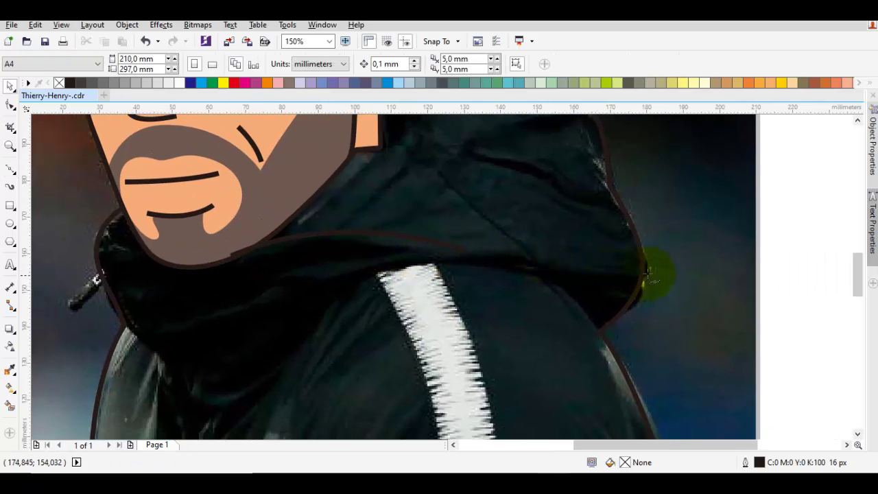
key("space")
left_click_drag(464, 265, 601, 245)
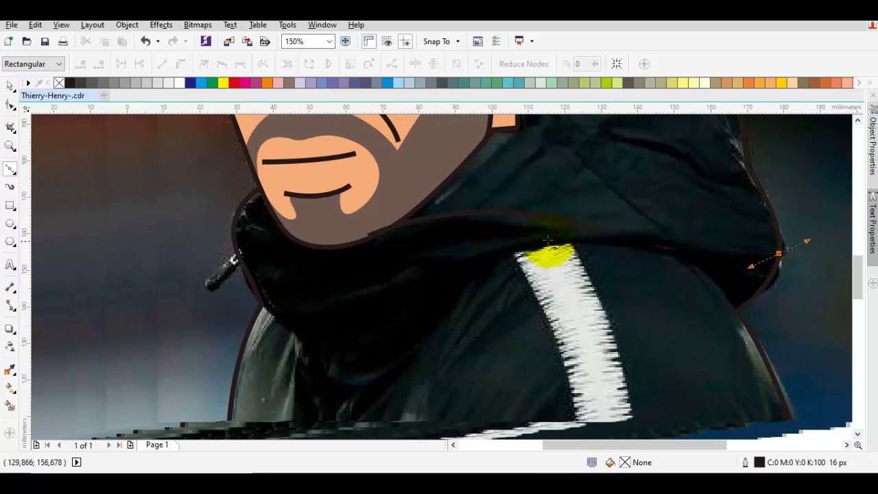
left_click_drag(541, 238, 460, 245)
left_click_drag(388, 275, 448, 250)
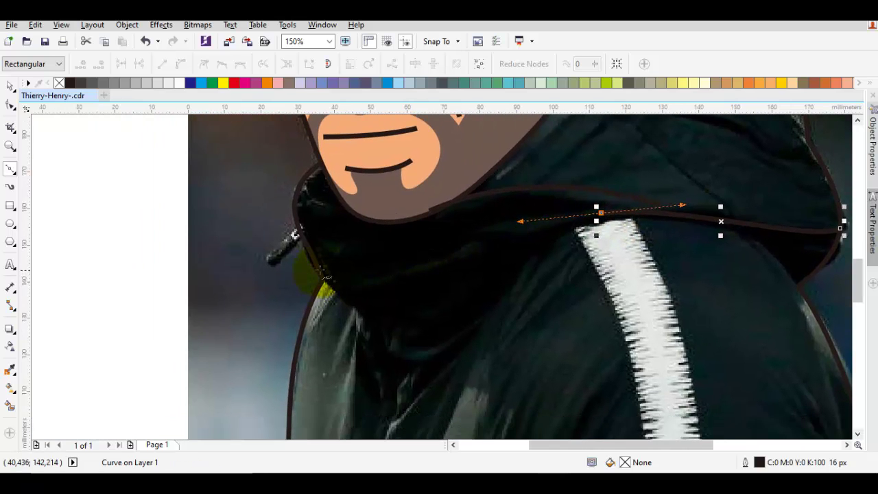
left_click_drag(318, 268, 291, 192)
key("space")
key("Escape")
Draw a curve from the collar's lower edge beside the white stripe down to the notch where hood and shoulder meet.
left_click_drag(611, 250, 444, 227)
key("space")
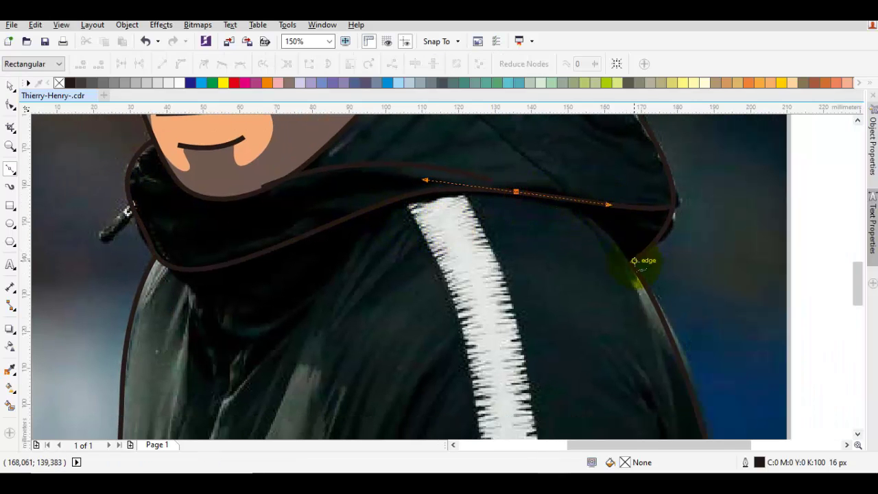
left_click_drag(634, 265, 649, 290)
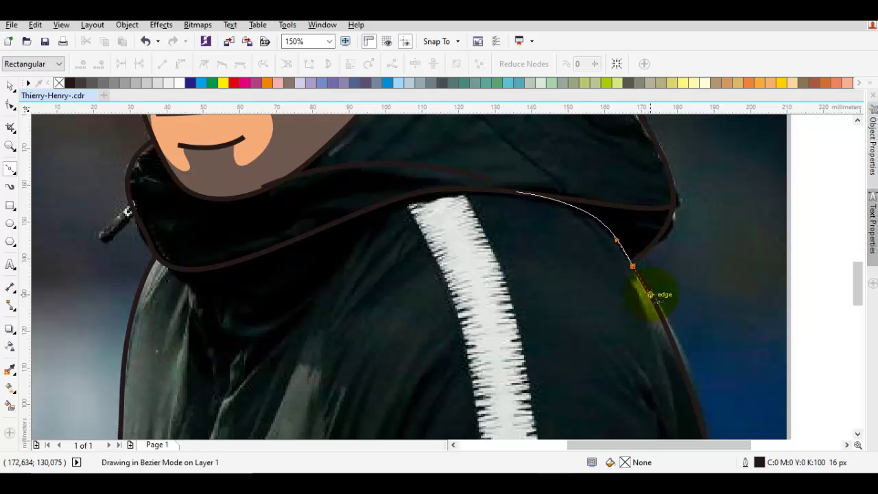
key("space")
key("Escape")
Draw the collar's inner edge as a curve from the base of the neck up towards the hood behind the ear.
left_click_drag(565, 186, 606, 302)
key("space")
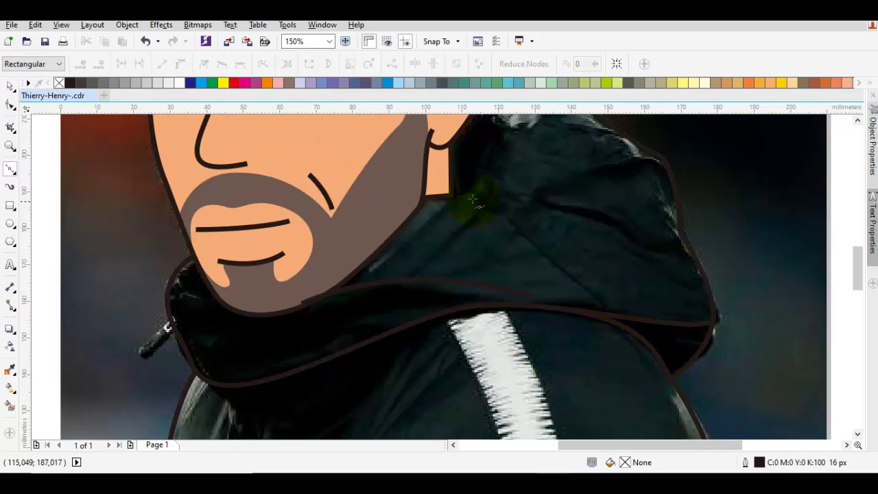
left_click_drag(447, 235, 448, 256)
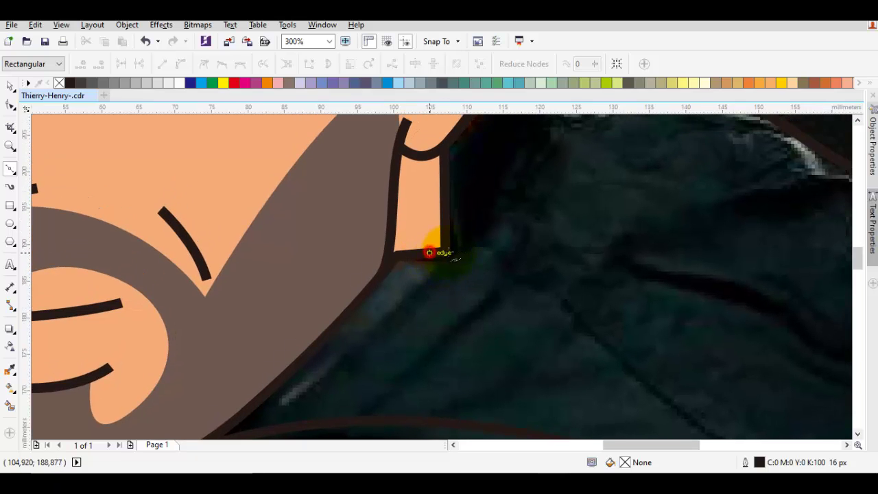
scroll(508, 202, "down", 2)
left_click(466, 266)
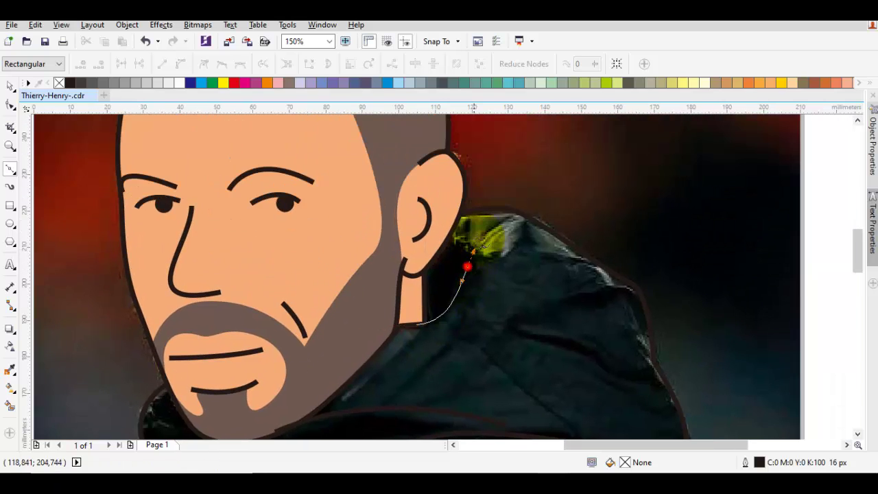
key("space")
key("Escape")
Add a short curved fold inside the collar, starting at the ear's outer edge.
key("space")
scroll(460, 252, "up", 1)
left_click_drag(490, 232, 538, 204)
left_click_drag(478, 205, 506, 214)
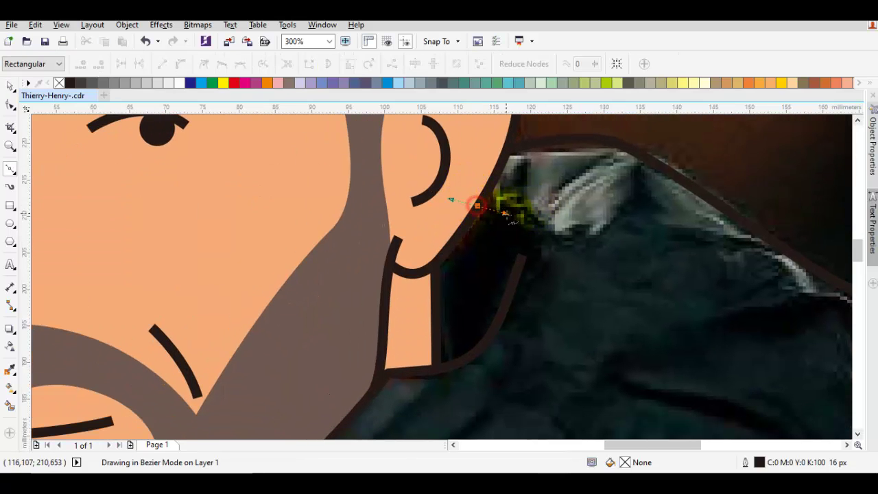
key("space")
key("Escape")
Draw a curved fold at the top of the hood from behind the ear to the hood's outer edge.
key("space")
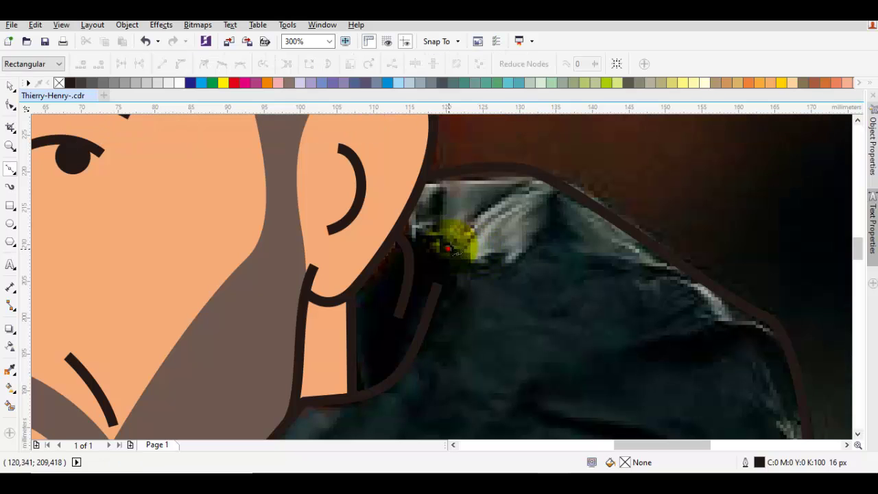
left_click_drag(447, 247, 505, 182)
left_click_drag(567, 189, 592, 205)
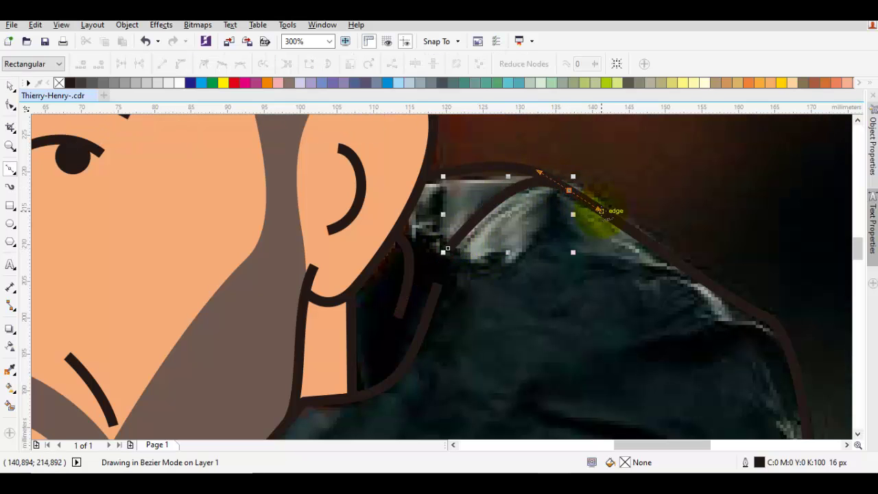
scroll(591, 204, "down", 1)
key("space")
key("space")
Draw two curved fold lines on the upper side of the hood, each running out to its outer edge.
left_click_drag(542, 248, 602, 219)
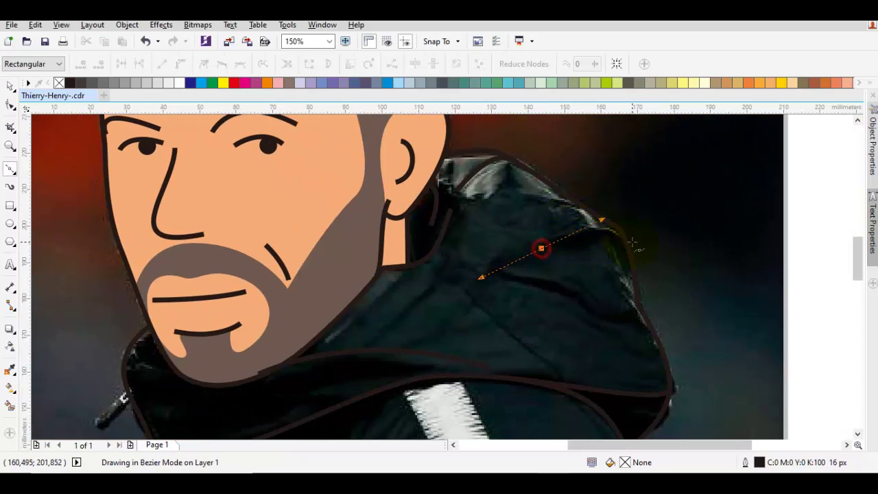
left_click_drag(630, 248, 633, 270)
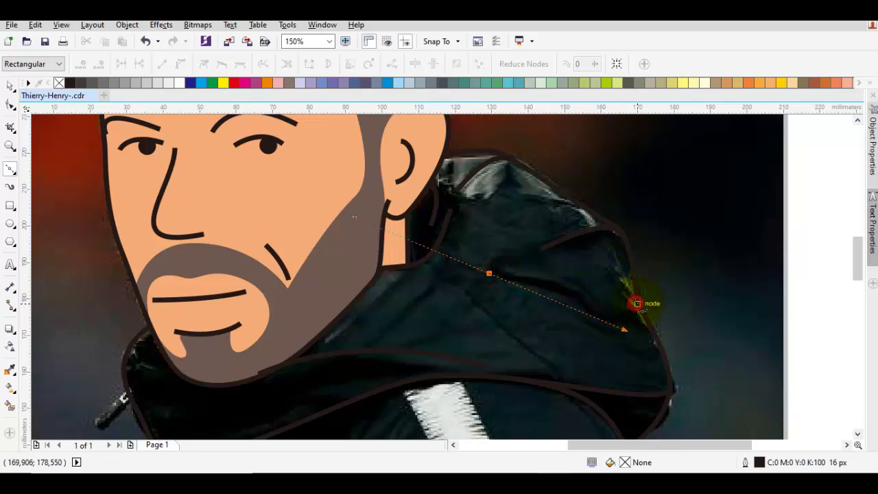
left_click(637, 304)
key("space")
Add two fold lines on the lower hood, one running down to the collar's lower edge and one to the hood's outer corner.
scroll(645, 251, "down", 2)
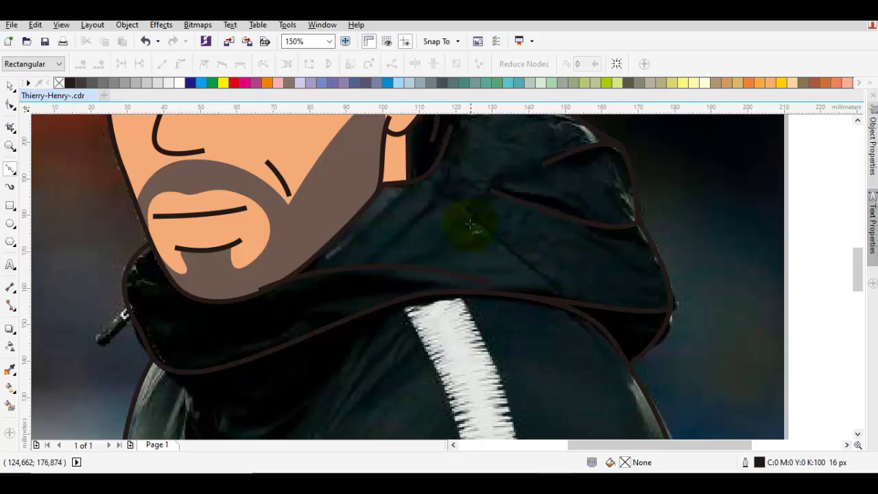
left_click(630, 311)
key("space")
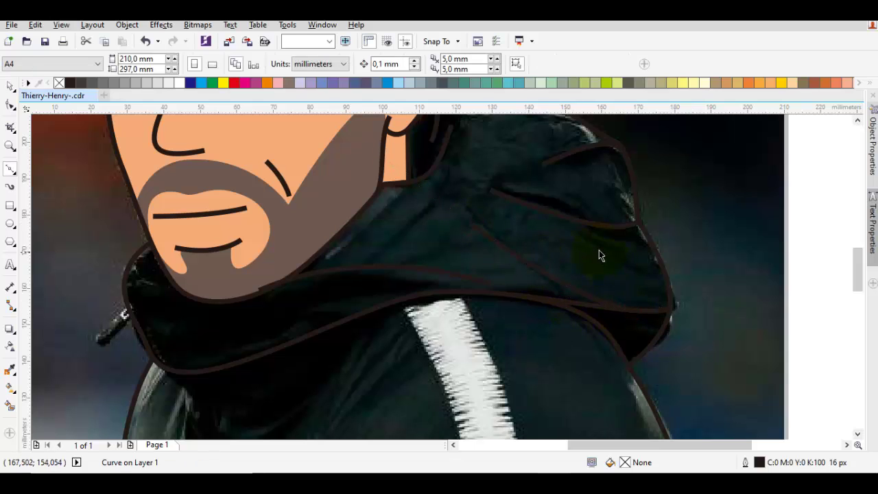
key("space")
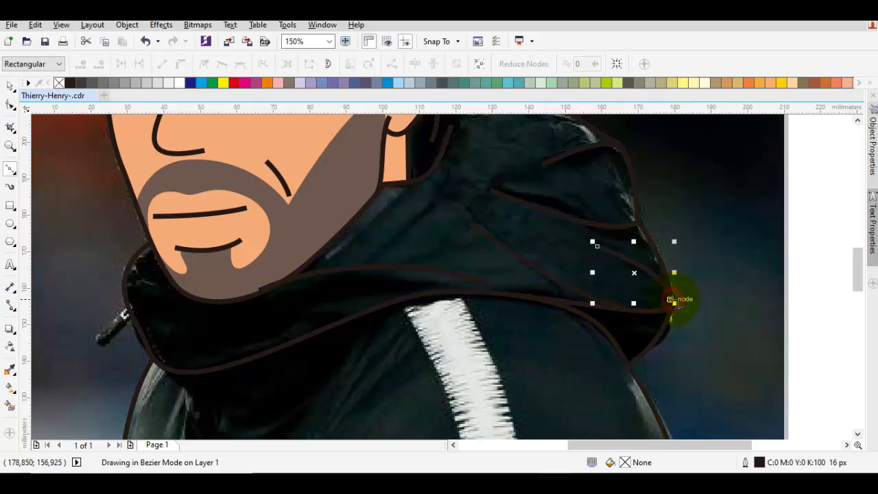
key("space")
Draw a curved crease from the collar's lower edge near the top of the white stripe down onto the chest.
left_click(527, 309)
left_click_drag(504, 323, 582, 258)
scroll(583, 258, "down", 1)
scroll(480, 293, "up", 1)
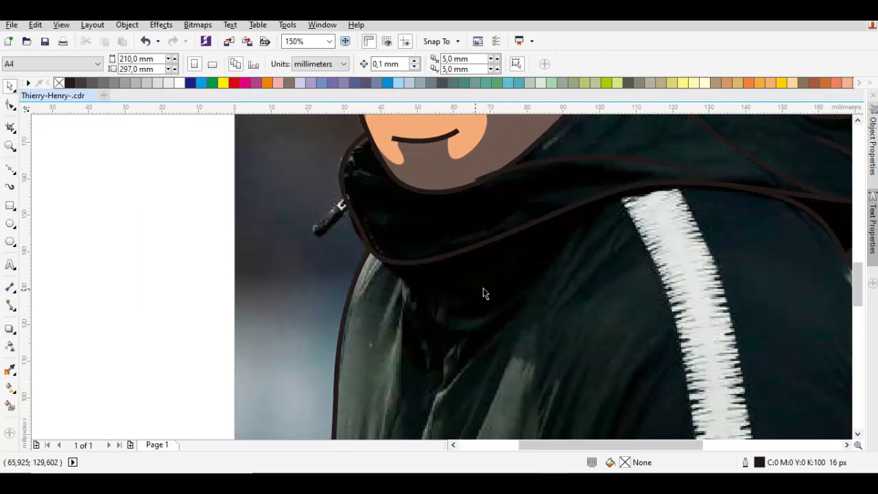
key("space")
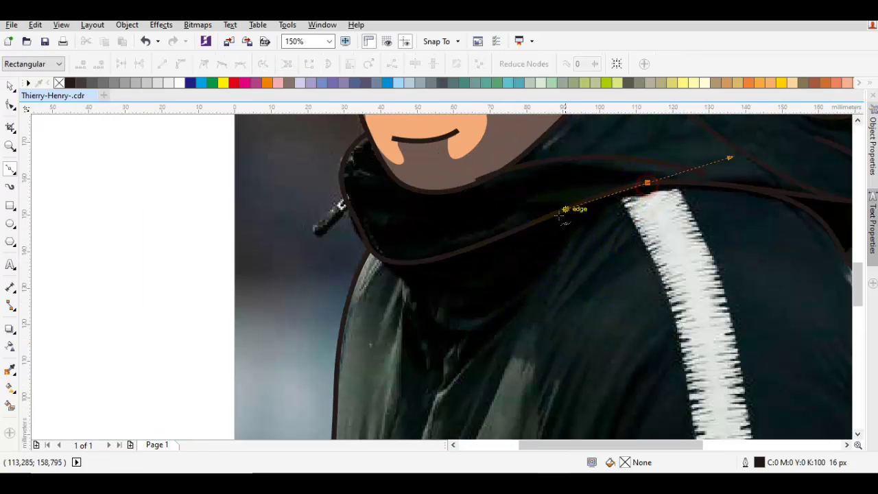
left_click_drag(559, 215, 552, 224)
left_click_drag(532, 270, 587, 198)
left_click(561, 274)
key("space")
Draw a short fold beneath the collar's left base and the zipper line from the collar down to the jacket's bottom edge.
key("space")
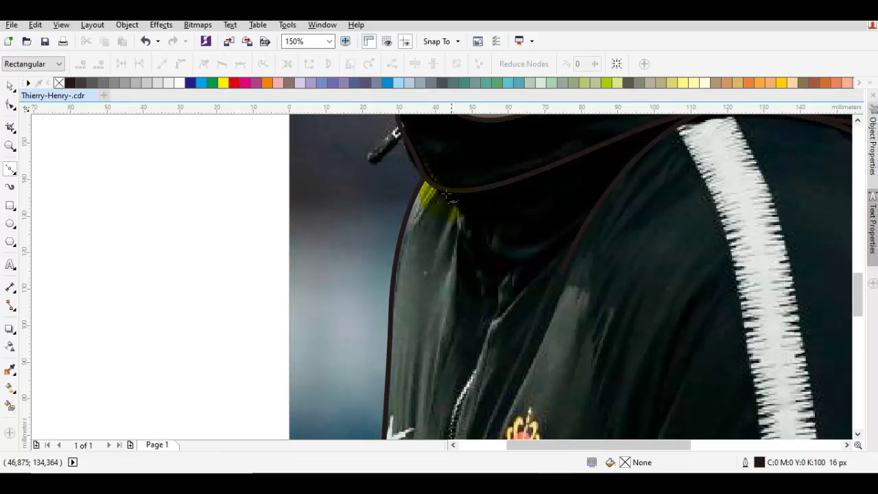
left_click(501, 225)
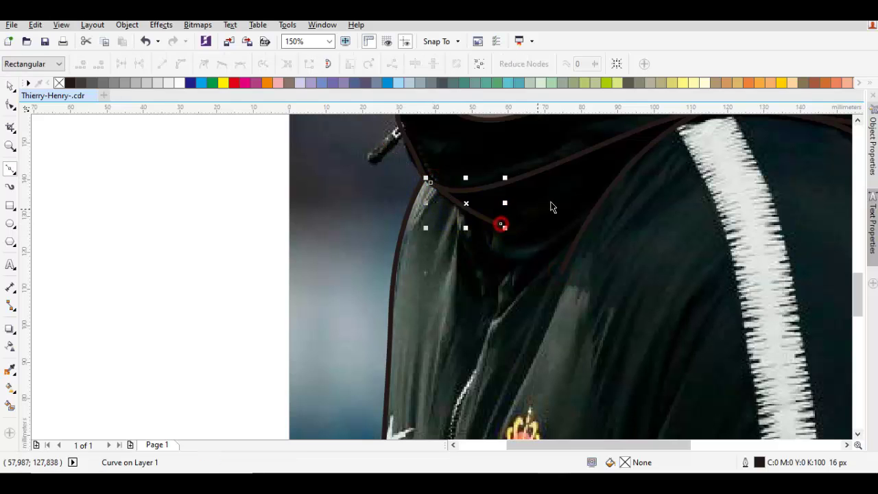
scroll(492, 267, "down", 3)
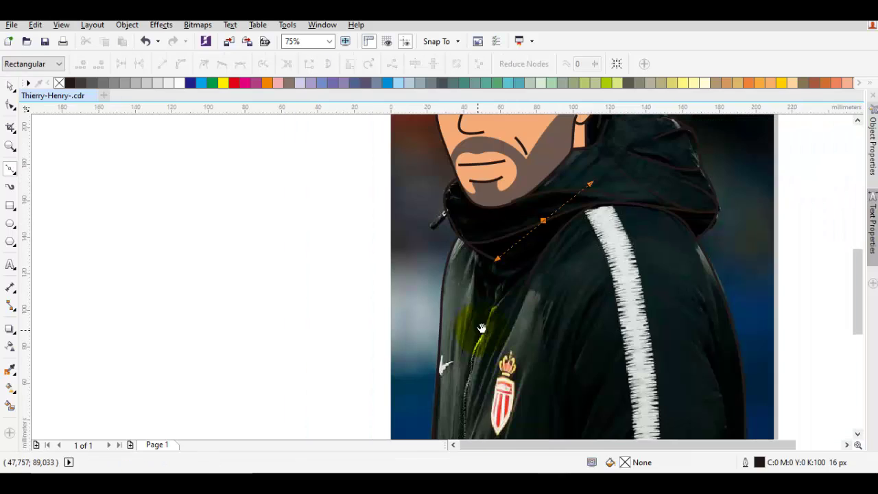
left_click_drag(524, 296, 525, 364)
left_click(520, 364)
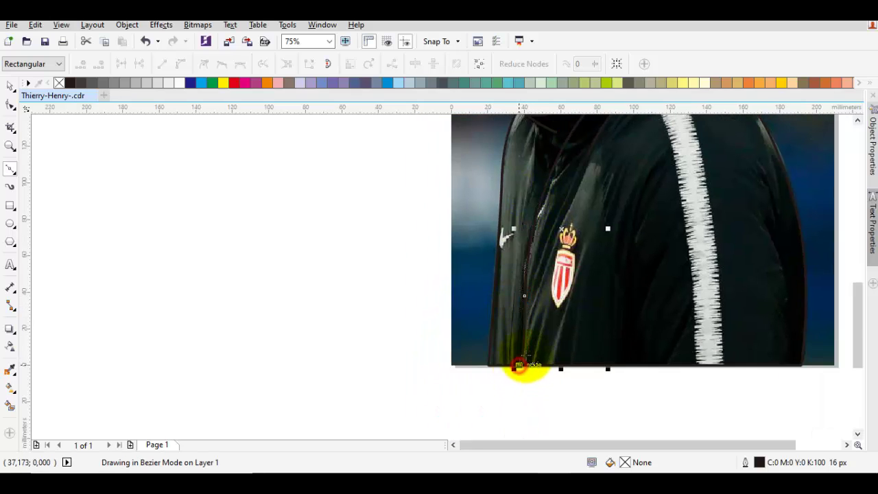
Draw a slanted crease beside the club crest from the chest down to the jacket's bottom edge.
left_click_drag(563, 336, 563, 337)
left_click(560, 365)
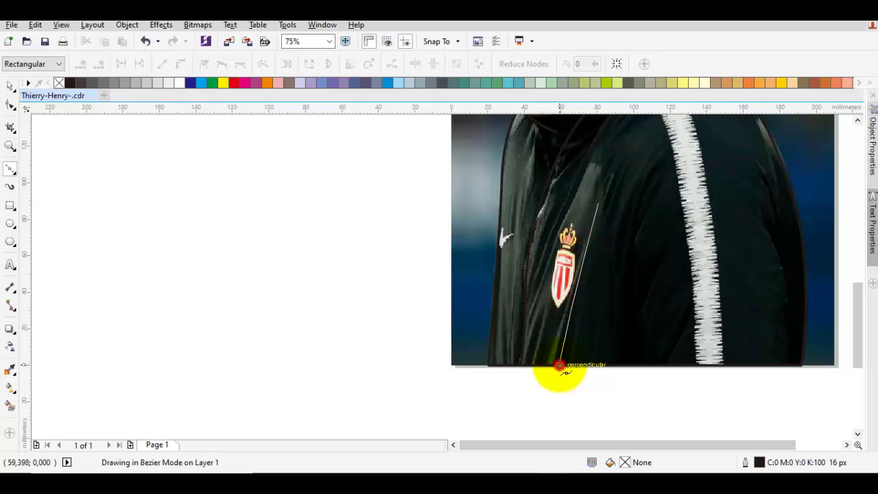
key("space")
key("space")
Draw the sleeve's inner edge as a curve from beside the white stripe down to the jacket's bottom edge.
left_click_drag(660, 174, 608, 283)
left_click(643, 366)
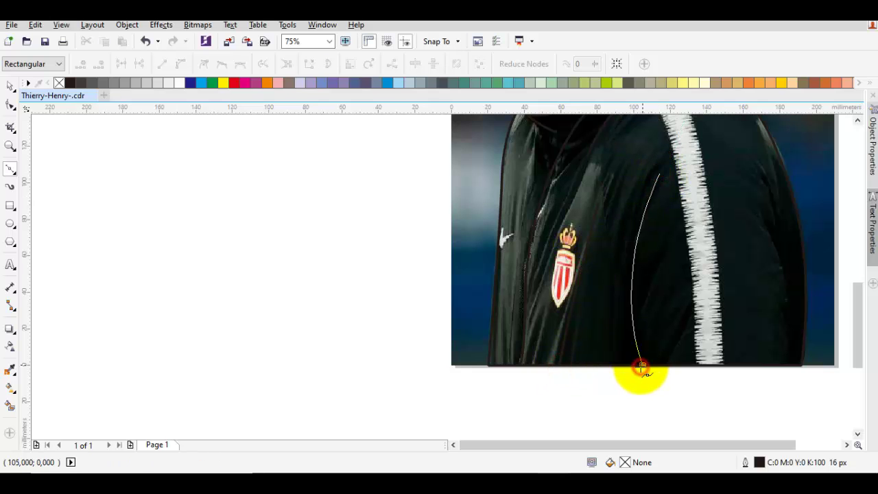
key("space")
key("Escape")
Draw a curved crease inside the sleeve's outer edge, from about mid-height down to the jacket's bottom edge.
scroll(641, 279, "down", 1)
left_click_drag(672, 232, 648, 256)
scroll(641, 288, "up", 1)
key("space")
left_click_drag(679, 315, 679, 376)
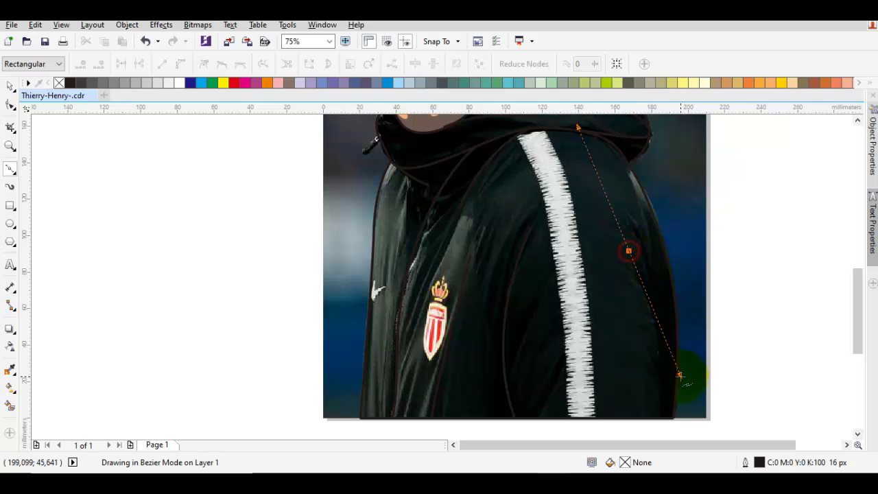
left_click_drag(677, 296, 680, 285)
left_click(676, 303)
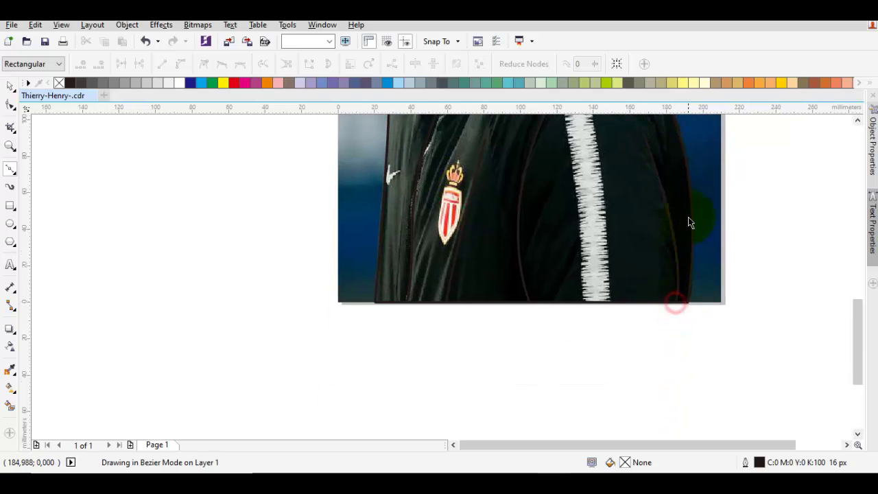
Draw two longer curved creases closer to the sleeve's outer edge, both running down to the jacket's bottom edge.
left_click_drag(692, 199, 676, 283)
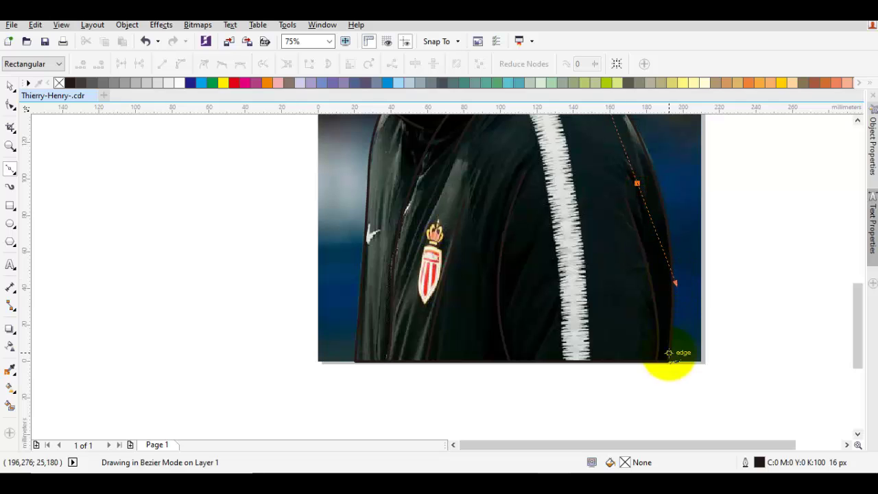
left_click(661, 362)
left_click(628, 134)
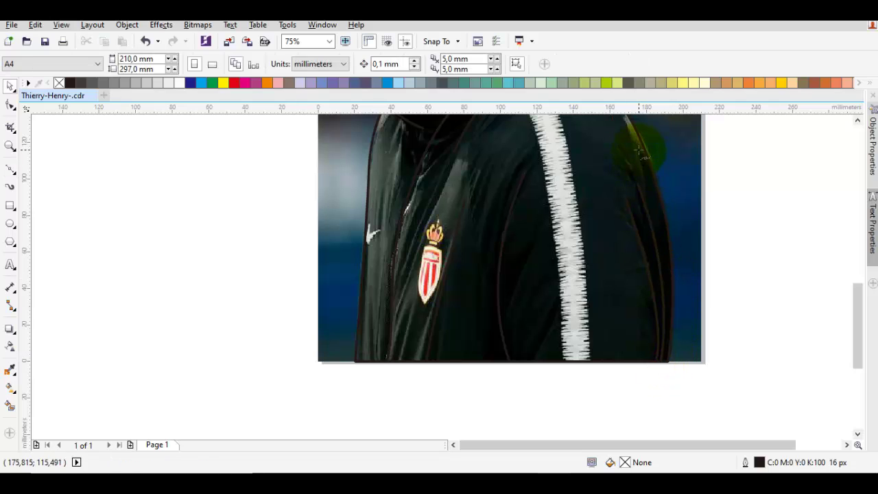
left_click_drag(678, 263, 677, 275)
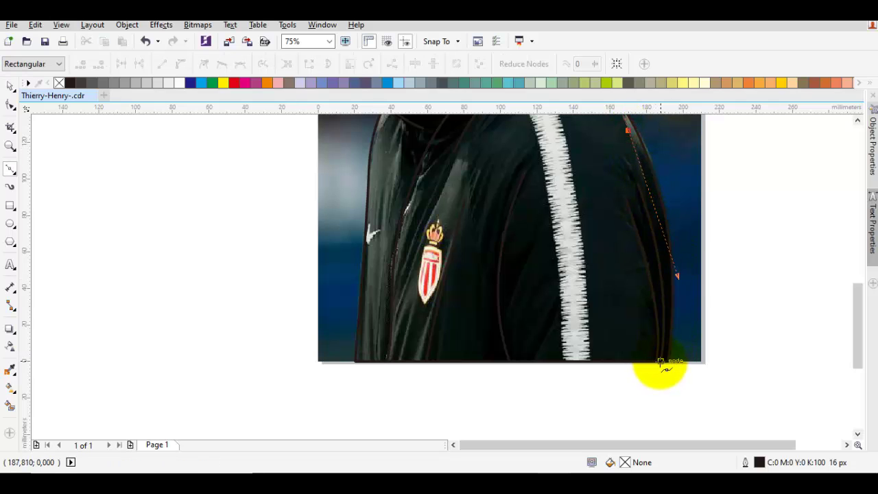
left_click(661, 362)
key("space")
scroll(632, 312, "down", 1)
Trace the white sleeve stripe as a closed shape from the collar's lower edge to below the jacket's bottom edge.
left_click(610, 259)
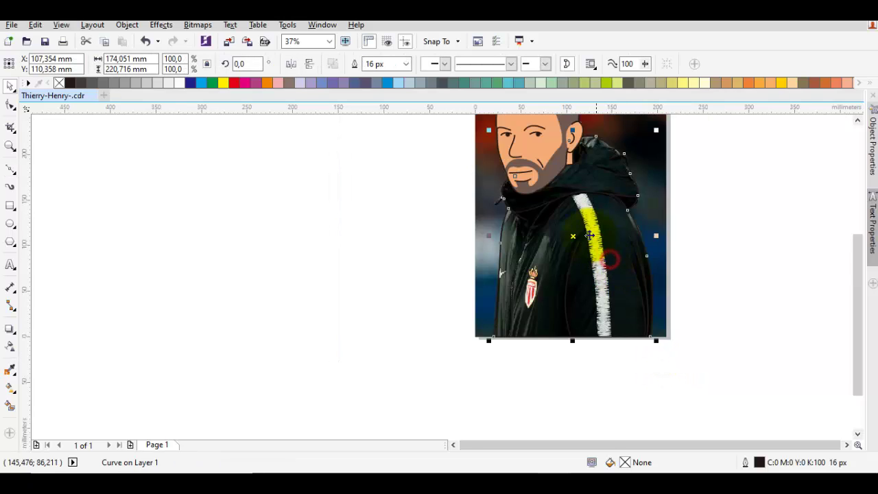
scroll(591, 235, "up", 1)
key("space")
scroll(587, 199, "up", 1)
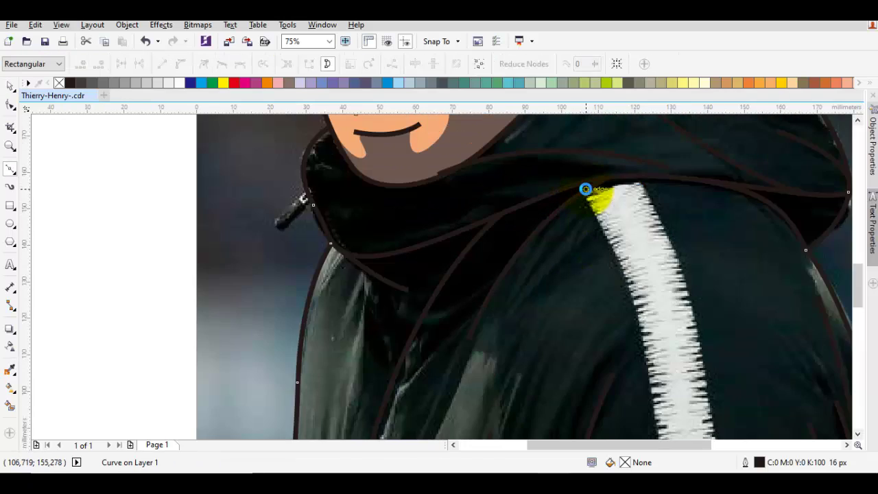
scroll(586, 188, "up", 2)
left_click_drag(579, 194, 659, 163)
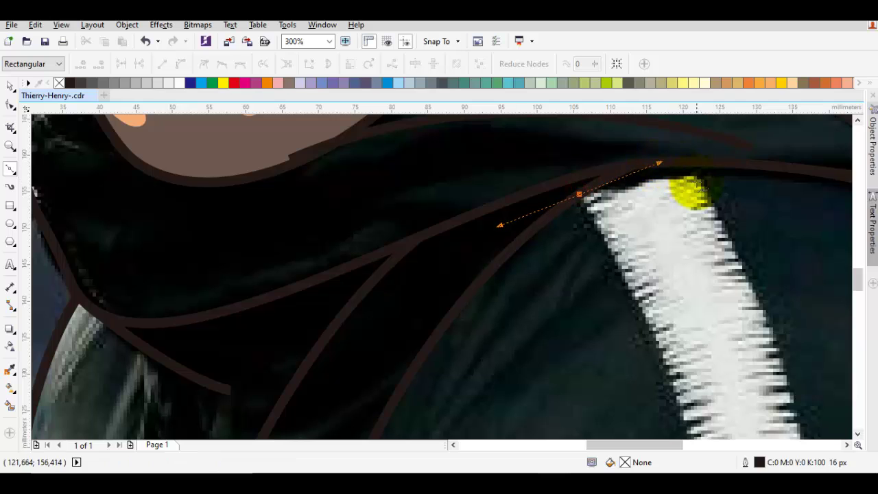
left_click(696, 182)
scroll(696, 230, "down", 2)
scroll(717, 306, "down", 2)
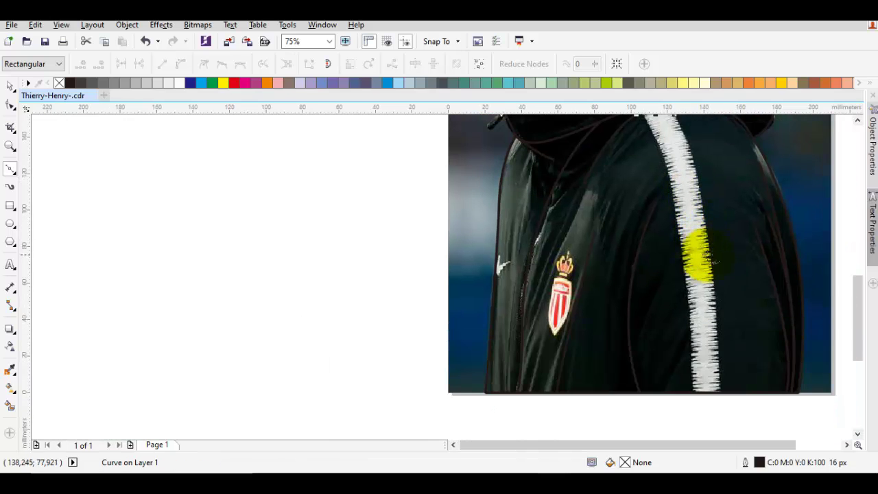
mouse_move(709, 249)
left_mouse_down()
mouse_move(713, 331)
mouse_move(703, 359)
left_mouse_up()
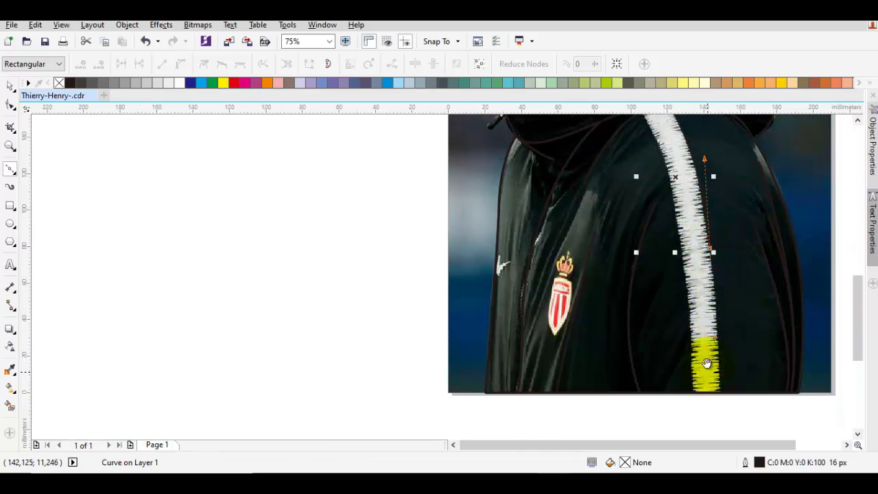
scroll(718, 329, "down", 2)
left_click(719, 331)
left_click_drag(690, 316, 682, 187)
scroll(680, 206, "up", 3)
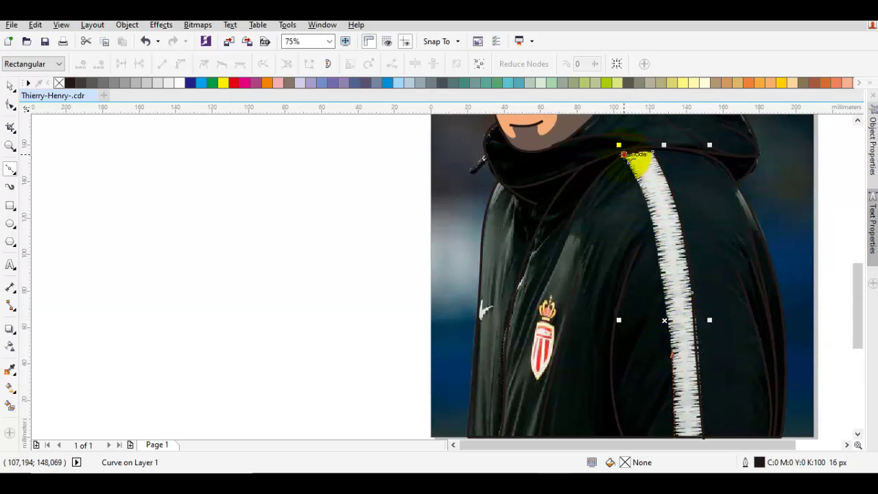
left_click_drag(625, 155, 668, 234)
Clip the stripe shape to the jacket outline with Intersect, discarding the original, and fill the clipped stripe light grey.
key("space")
left_click(714, 253, "shift")
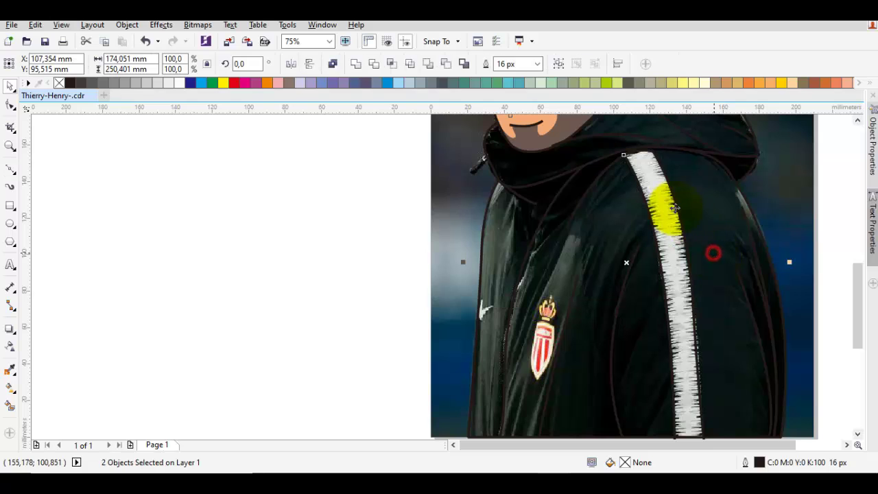
left_click(394, 63)
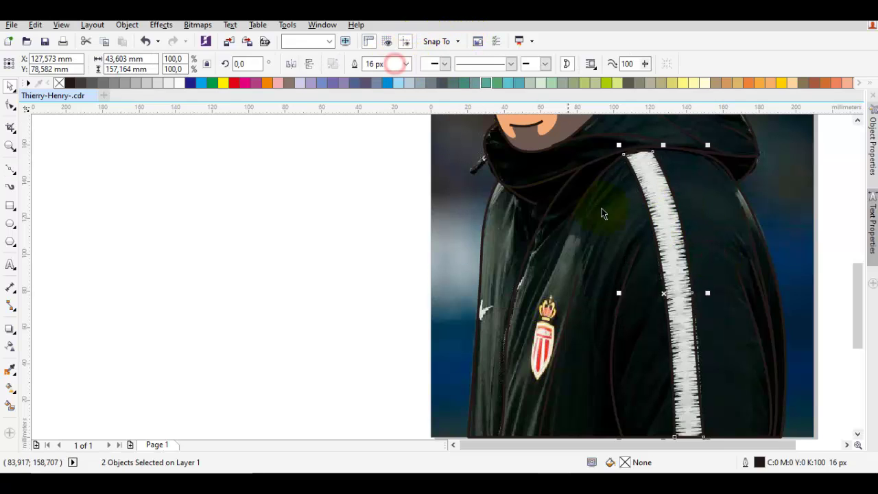
right_click(665, 226)
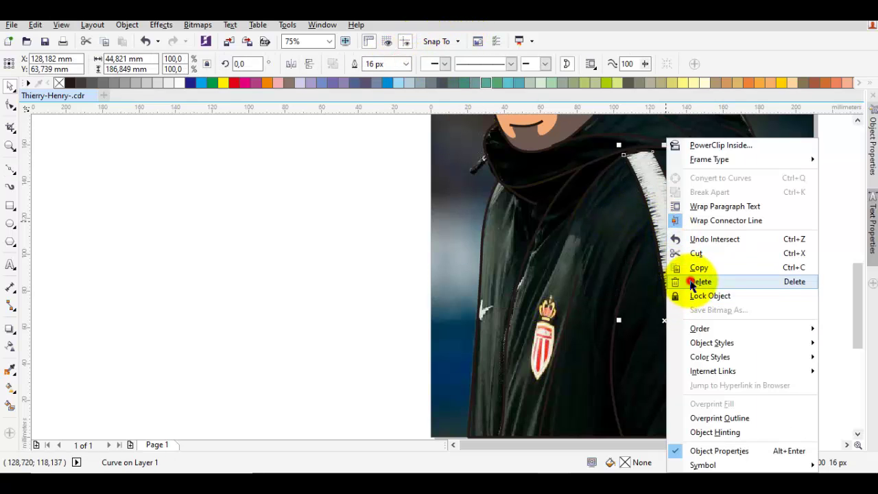
left_click(696, 280)
left_click(666, 245)
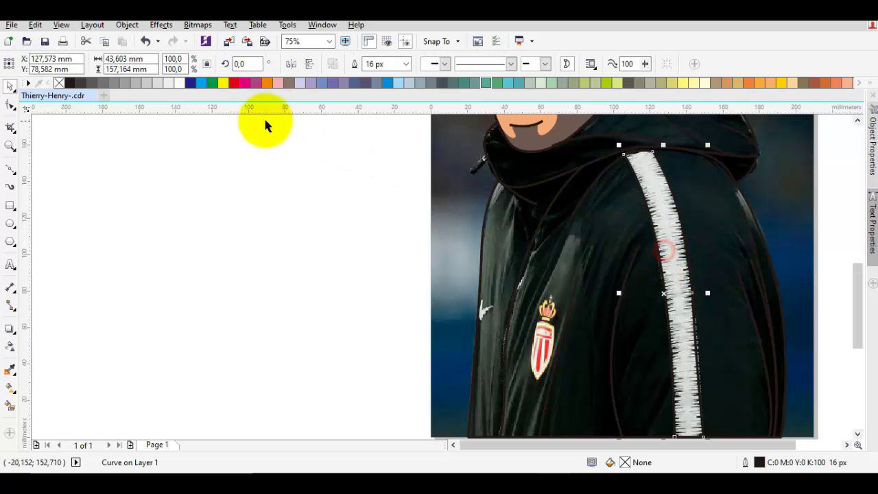
left_click(158, 83)
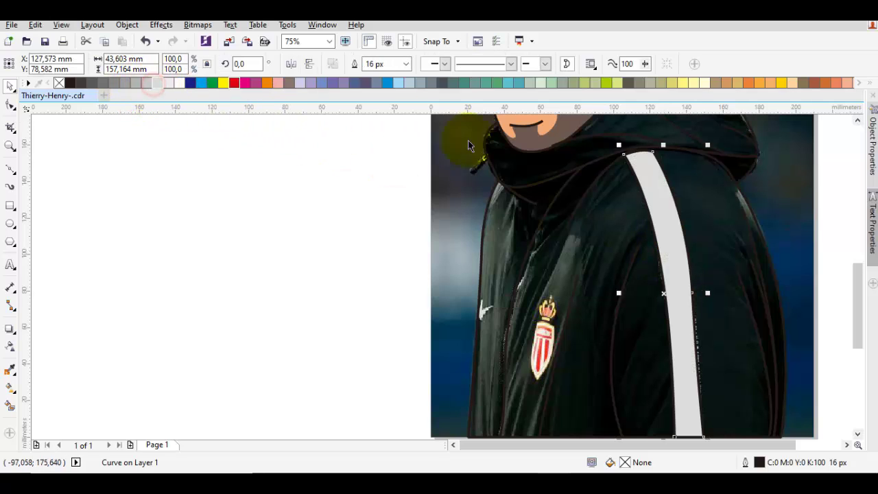
Fill the jacket shape with 90% black.
left_click(697, 199)
scroll(513, 177, "down", 1)
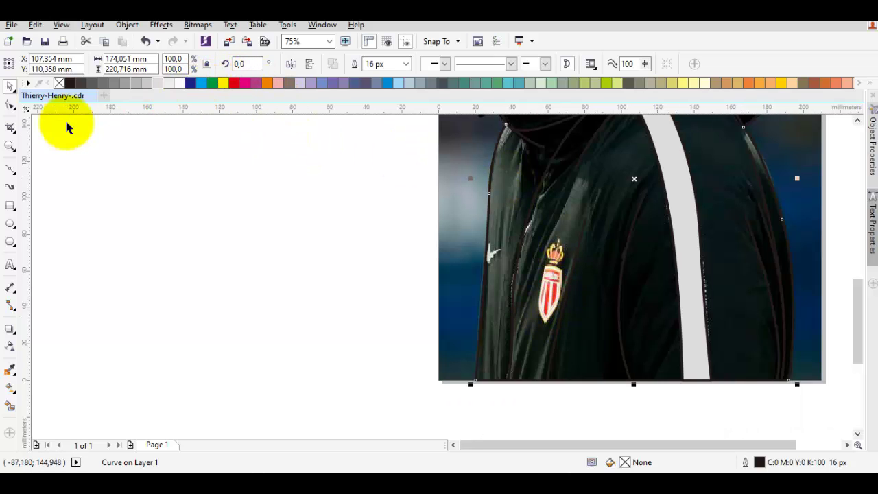
left_click(78, 83)
left_click(268, 218)
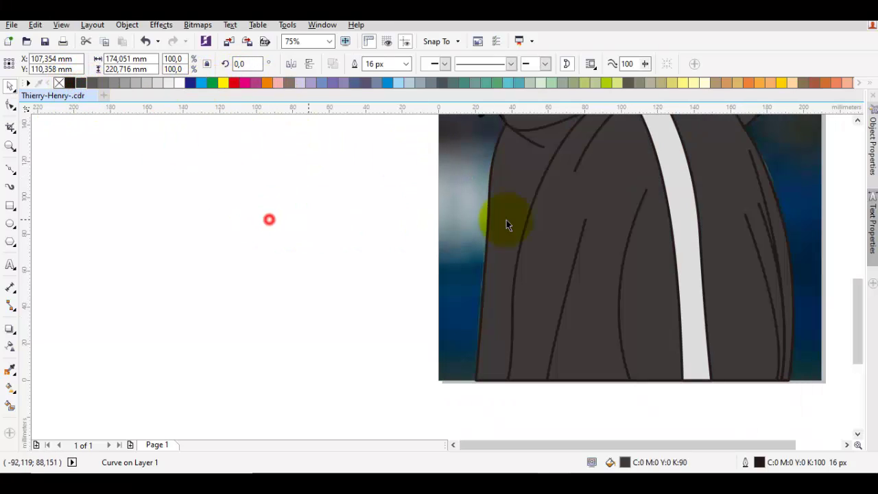
Draw a second curved line along the outer side of the zipper line, from the upper chest to the jacket's bottom edge.
scroll(547, 243, "down", 2)
scroll(528, 263, "up", 2)
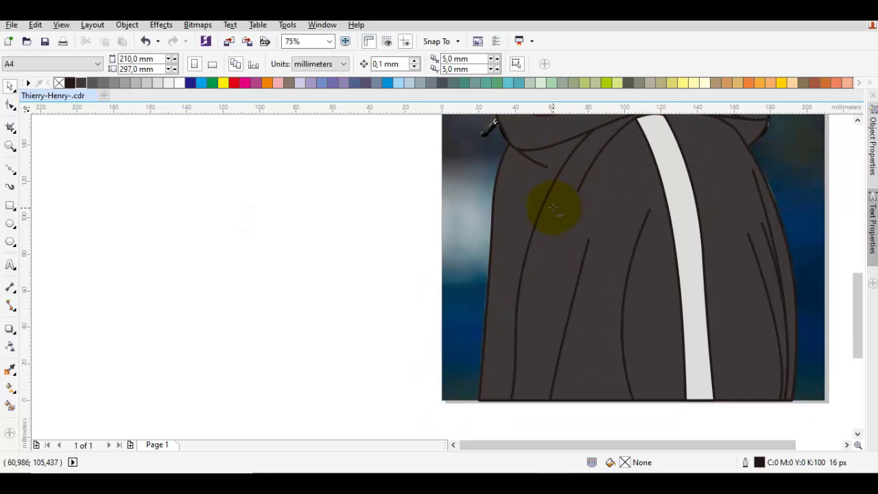
key("F10")
scroll(513, 358, "down", 1)
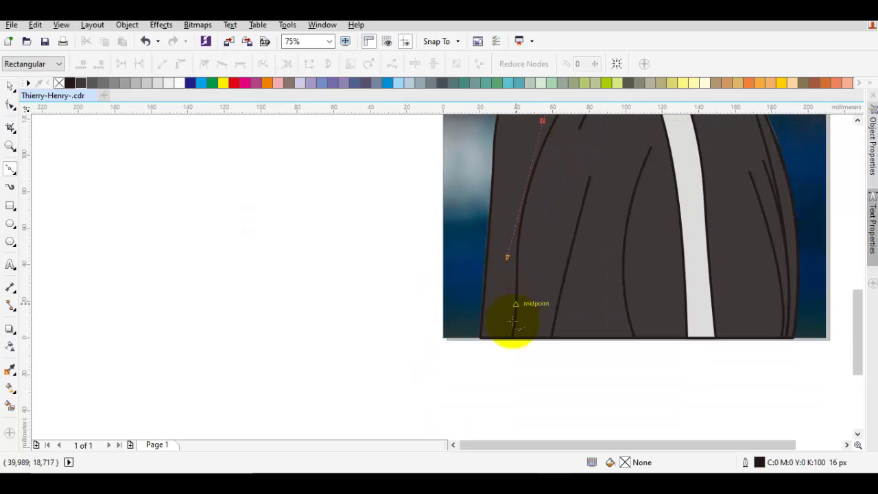
left_click(511, 338)
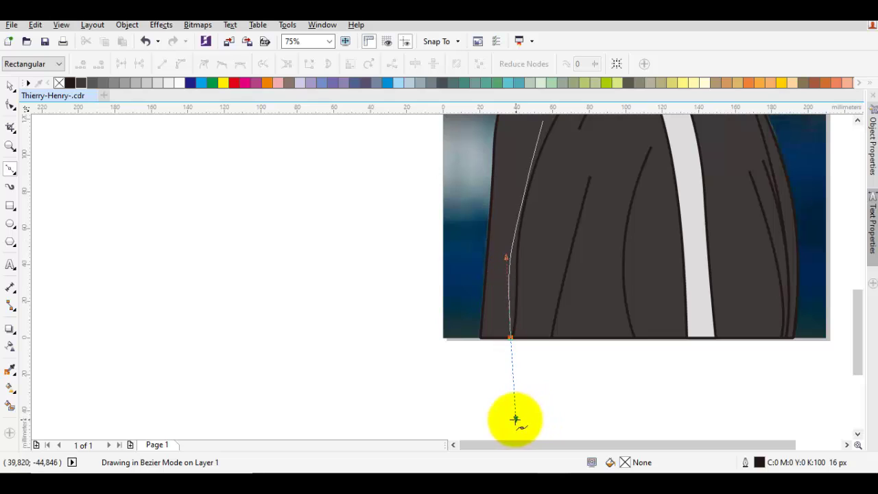
key("space")
scroll(515, 338, "up", 1)
key("Escape")
key("space")
key("space")
Remove the jacket shape's fill so the reference photo shows through.
left_click(511, 270)
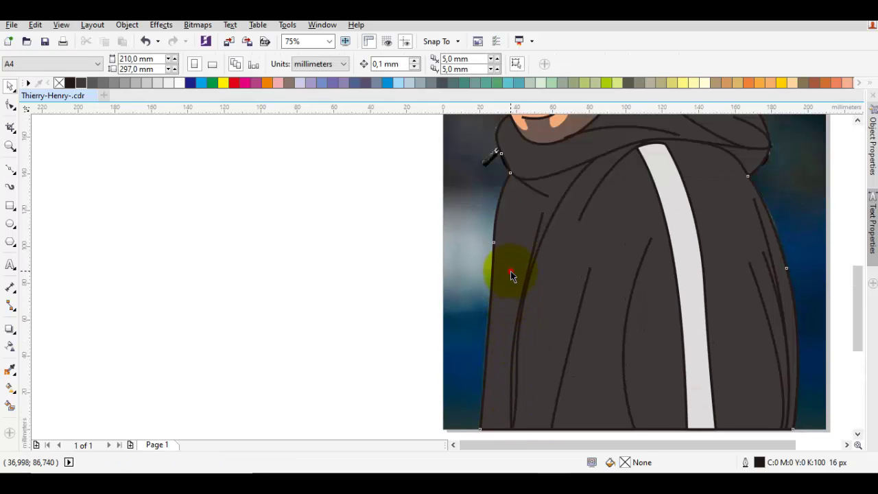
left_click(59, 83)
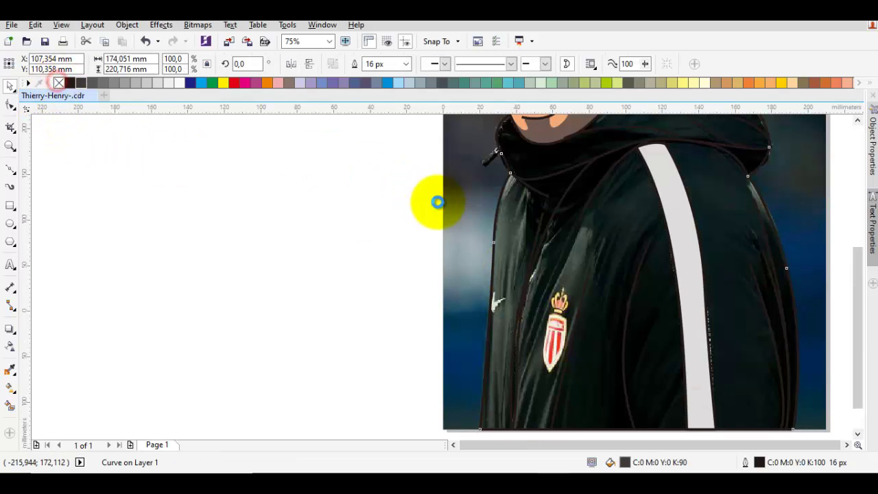
scroll(416, 318, "down", 1)
left_click_drag(671, 400, 682, 278)
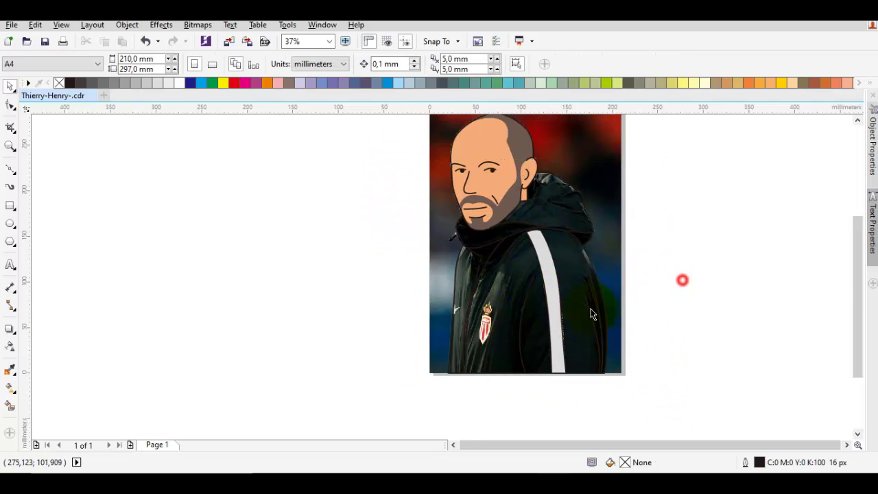
Draw two slanted creases between the sleeve's inner edge and the stripe, the lower one ending at the jacket's bottom edge.
scroll(549, 312, "up", 1)
key("F10")
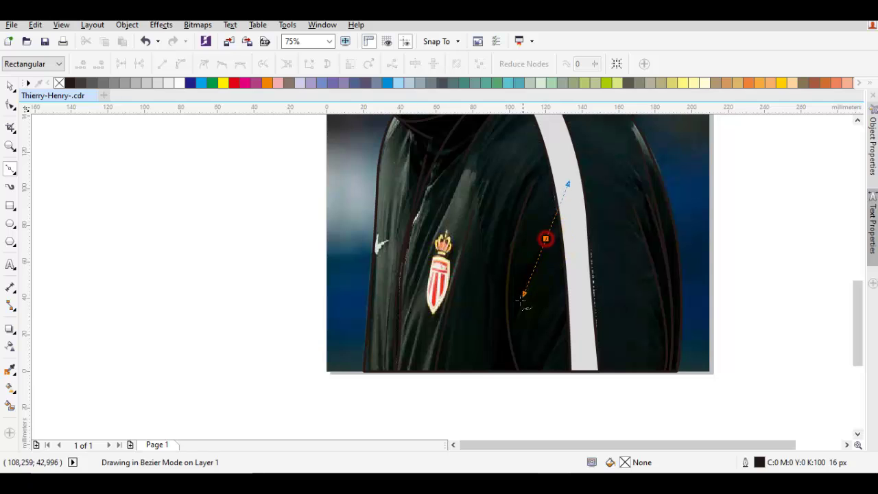
left_click_drag(511, 344, 518, 373)
key("Escape")
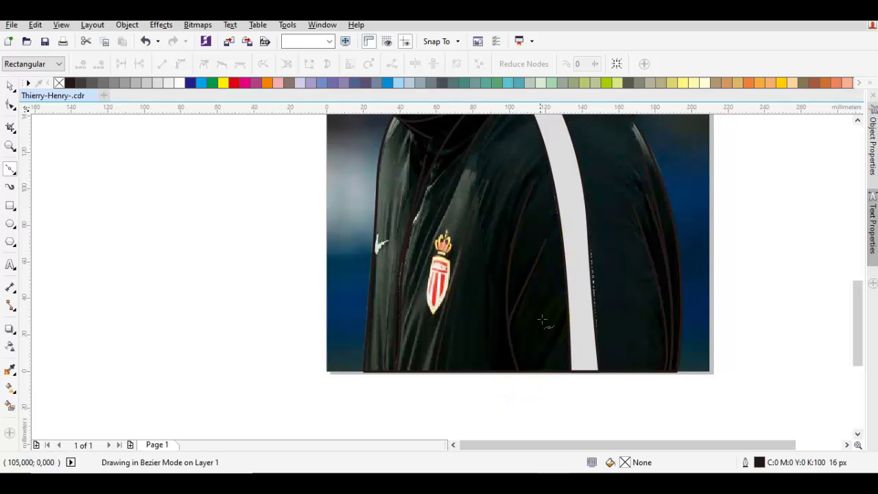
left_click_drag(560, 312, 542, 363)
left_click(537, 373)
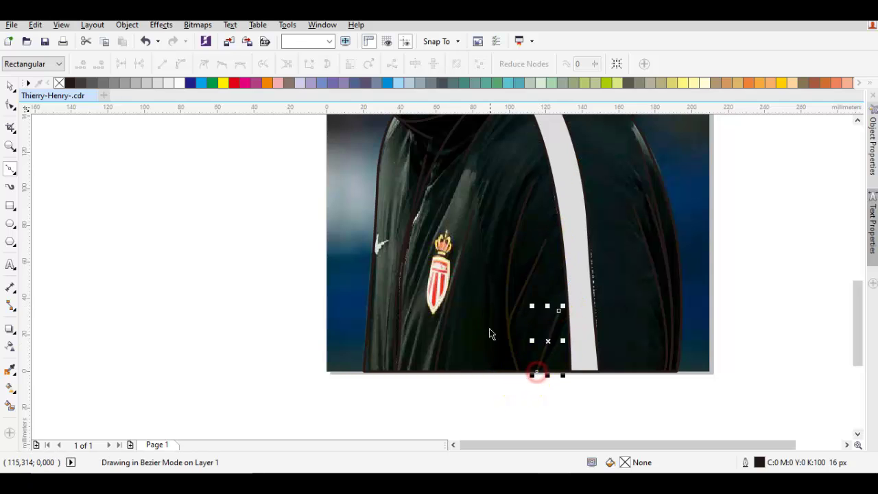
Draw a curved crease on the chest side of the sleeve's inner edge, following it down to the jacket's bottom edge.
left_click(507, 372)
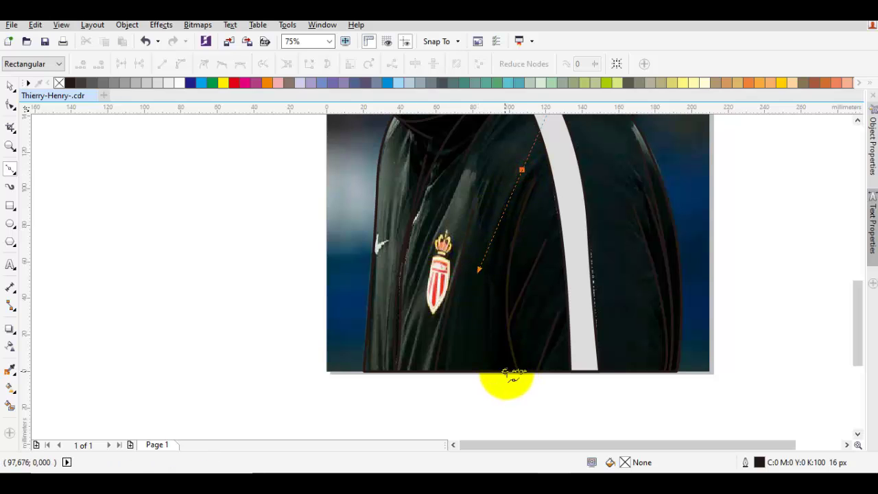
left_click(513, 373)
key("space")
key("Escape")
key("space")
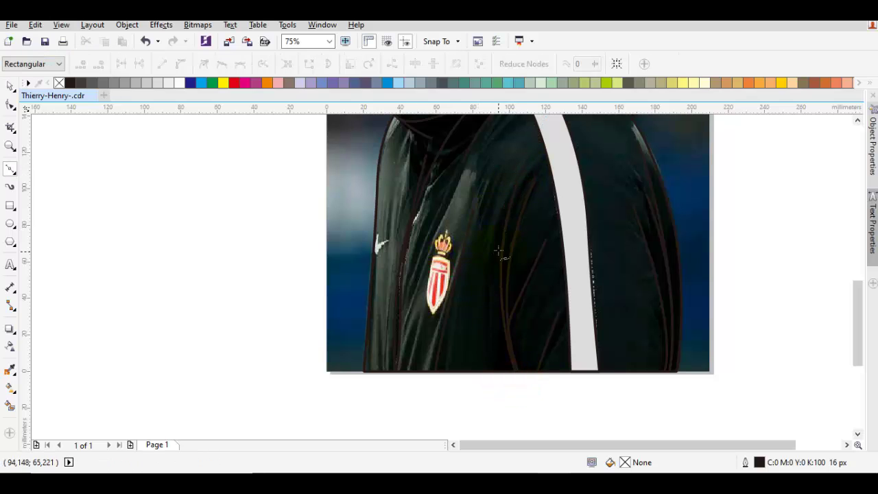
Draw a shorter chest crease that converges with the sleeve's inner edge at the jacket's bottom edge.
left_click_drag(488, 330, 514, 381)
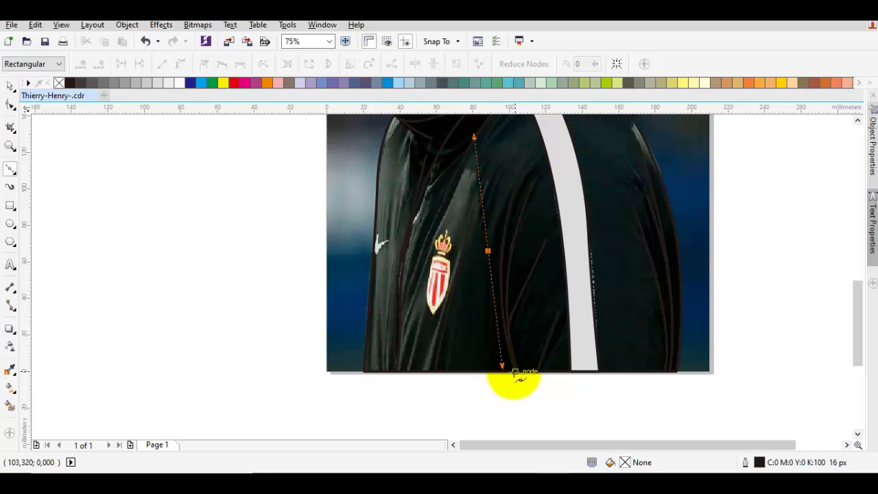
left_click(515, 372)
key("space")
key("Escape")
key("space")
Draw another crease on the sleeve side of the club crest, running down to the jacket's bottom edge.
left_click_drag(470, 223, 444, 331)
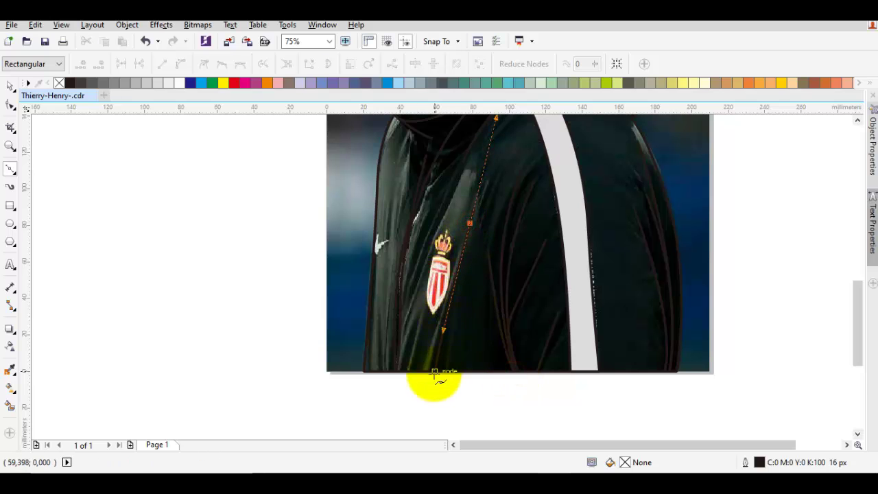
left_click(444, 374)
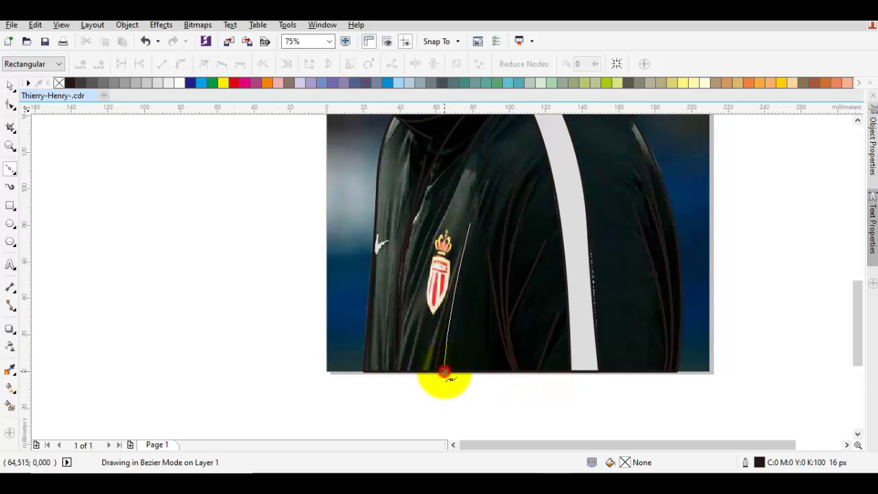
key("space")
key("Escape")
Draw two slanted creases between the club crest and the zipper line, both ending at the jacket's bottom edge.
scroll(451, 313, "up", 4)
key("space")
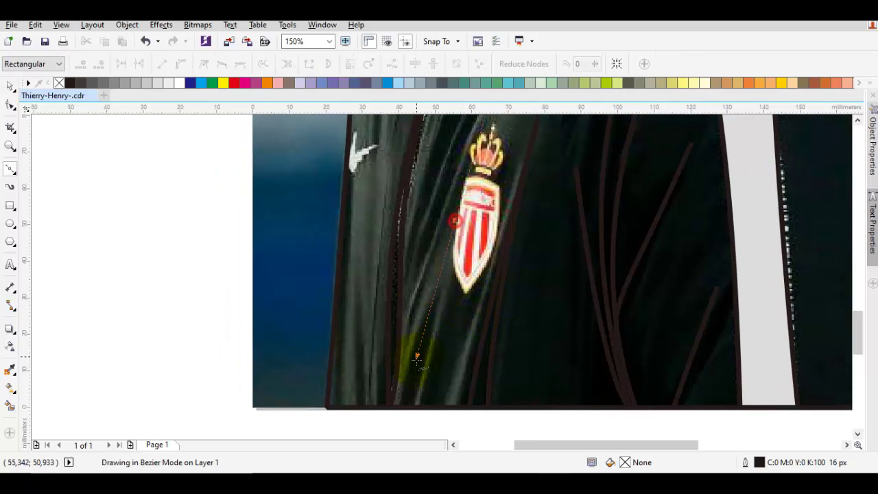
left_click_drag(417, 357, 417, 365)
left_click(420, 409)
key("space")
key("space")
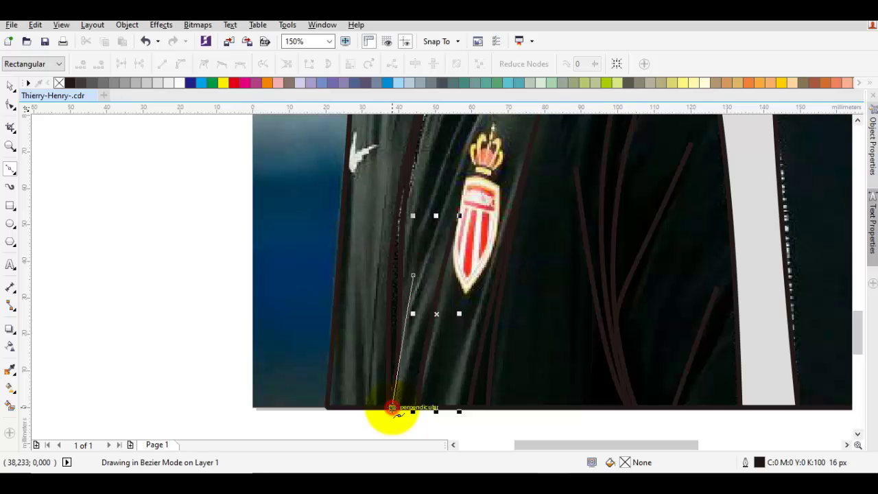
key("space")
key("Escape")
Finish the short crease on the chest beside the sleeve's inner edge, ending it at the jacket's bottom edge.
scroll(393, 403, "down", 2)
scroll(379, 326, "up", 1)
left_click_drag(393, 352, 430, 262)
key("space")
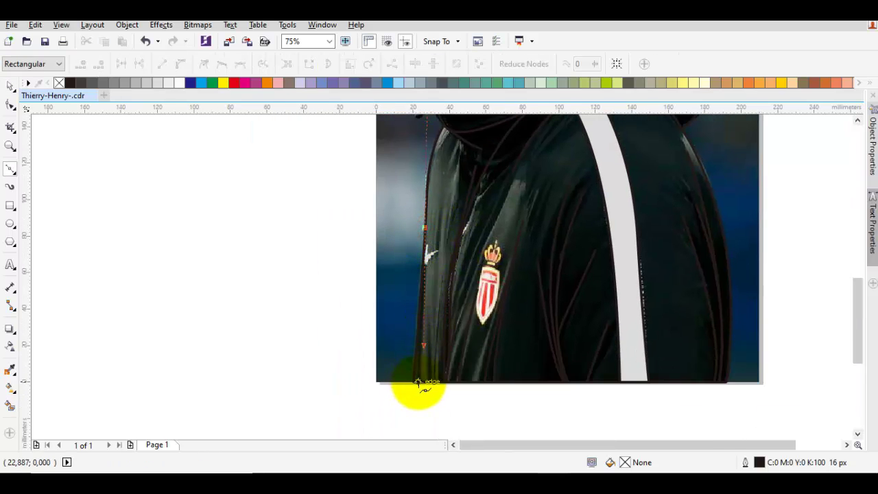
Finish a crease along the outer edge of the crest-side sleeve, running down to the jacket's bottom edge.
left_click(418, 383)
key("space")
key("Escape")
Draw a curved crease from the middle of the crest-side sleeve up to the lower edge of the collar.
left_click_drag(422, 231, 414, 284)
key("space")
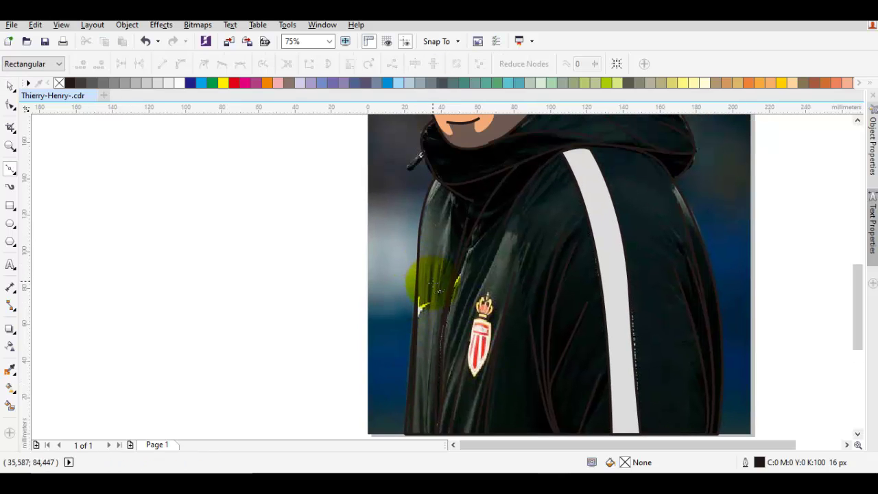
left_click(431, 290)
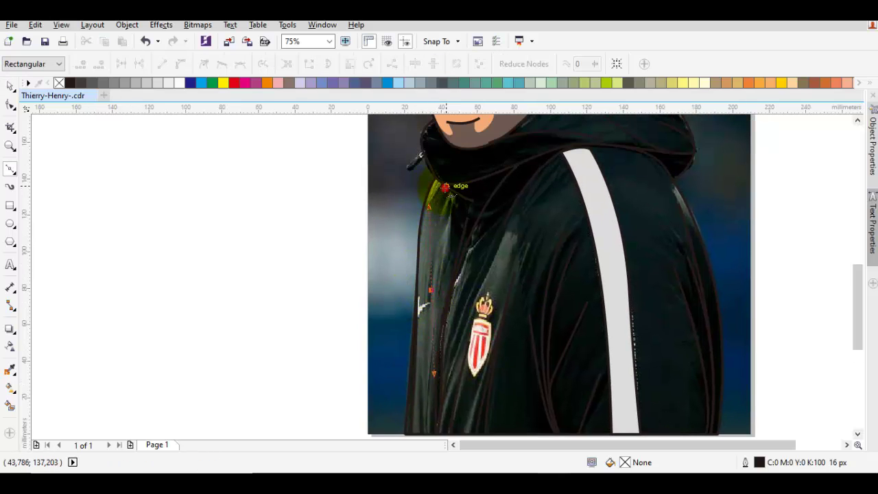
key("space")
key("Escape")
Fill the whole jacket shape with dark grey.
scroll(395, 213, "up", 1)
scroll(576, 213, "right", 1)
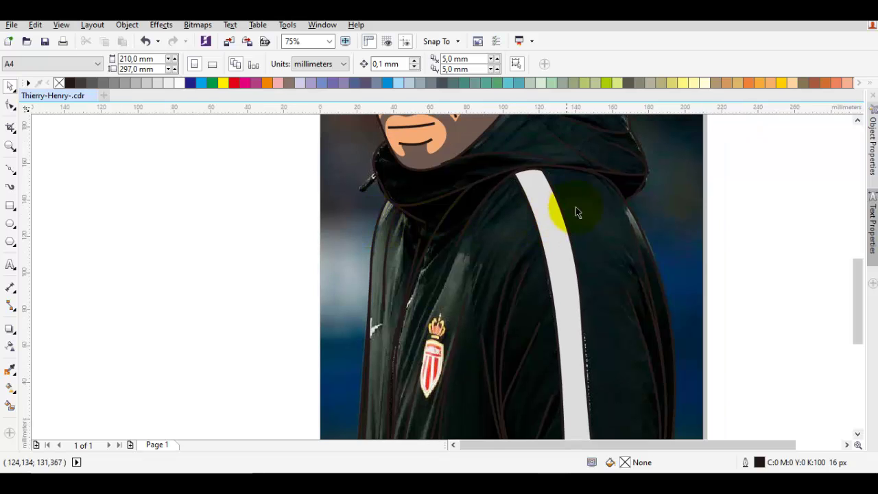
left_click(576, 208)
left_click(80, 83)
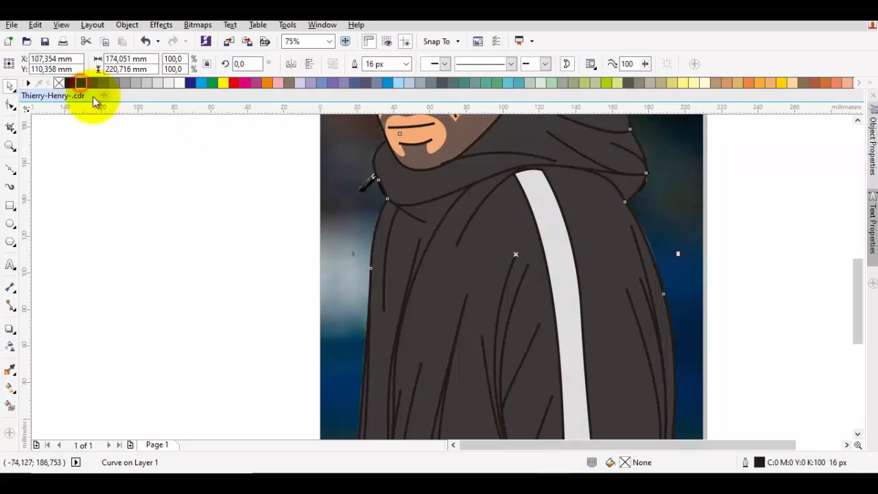
left_click(190, 217)
Draw a curved collar fold from beside the jaw, passing under the chin to the beard's lower edge.
scroll(190, 217, "down", 1)
scroll(420, 290, "up", 2)
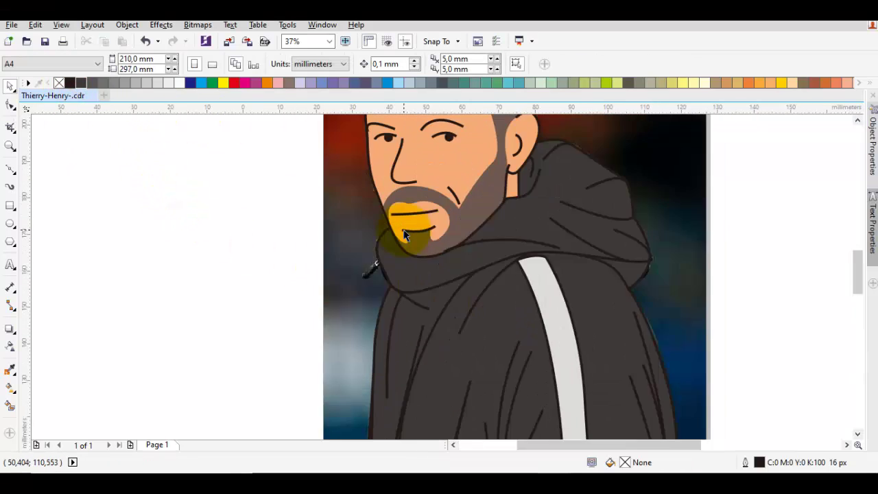
key("F10")
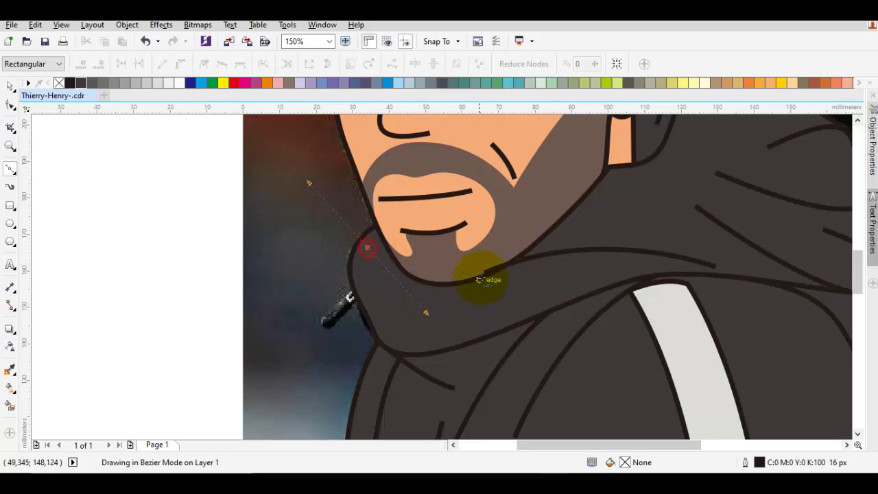
left_click_drag(488, 273, 479, 278)
key("space")
Reshape the long collar fold near the jaw so that it flows out of the crease under the chin.
left_click(534, 254)
key("F10")
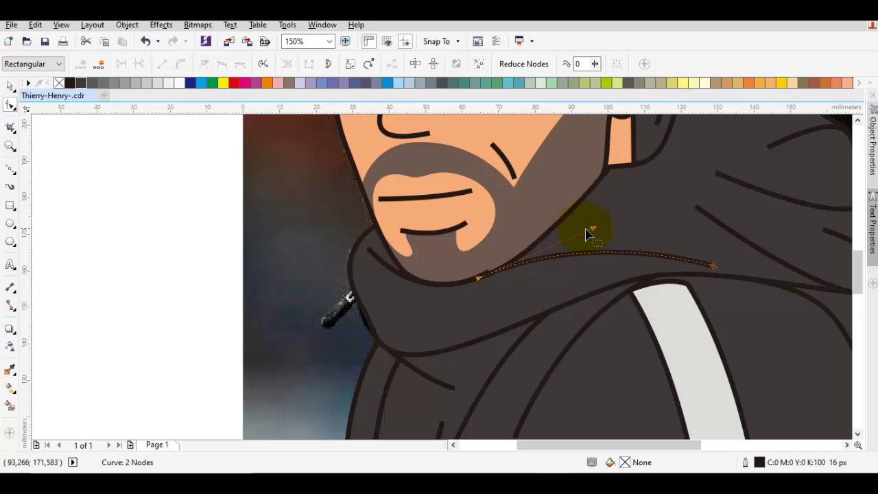
left_click_drag(596, 232, 564, 256)
key("space")
Move the end node of the crease under the chin so that it lines up with the long collar fold.
scroll(463, 261, "up", 2)
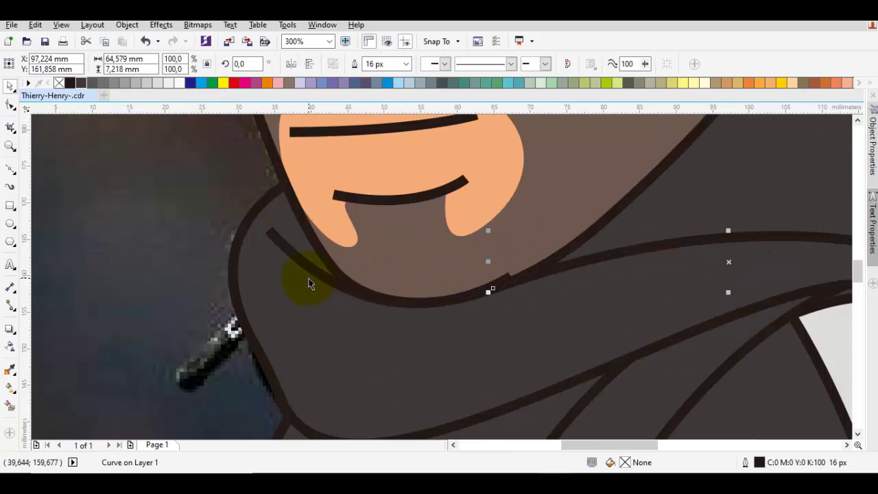
key("F10")
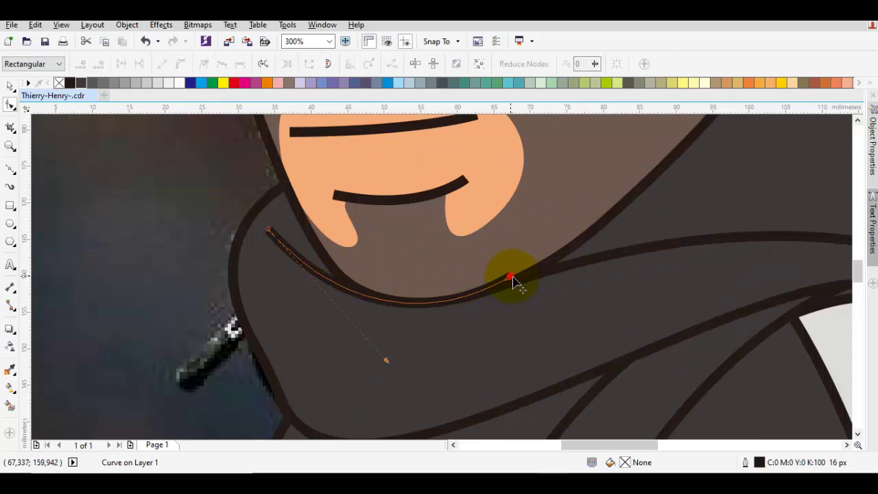
left_click_drag(511, 280, 515, 282)
key("space")
Draw a shorter curved fold across the collar, just below the crease under the chin.
scroll(484, 313, "down", 2)
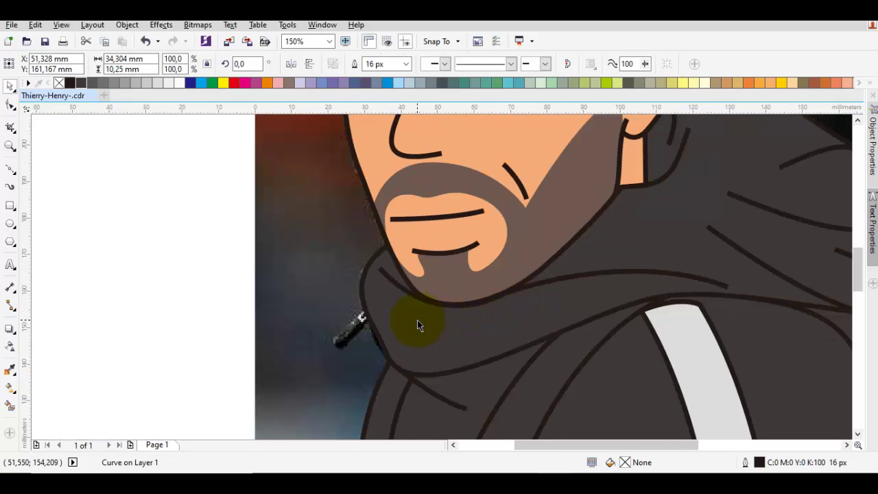
key("F10")
left_click(390, 315)
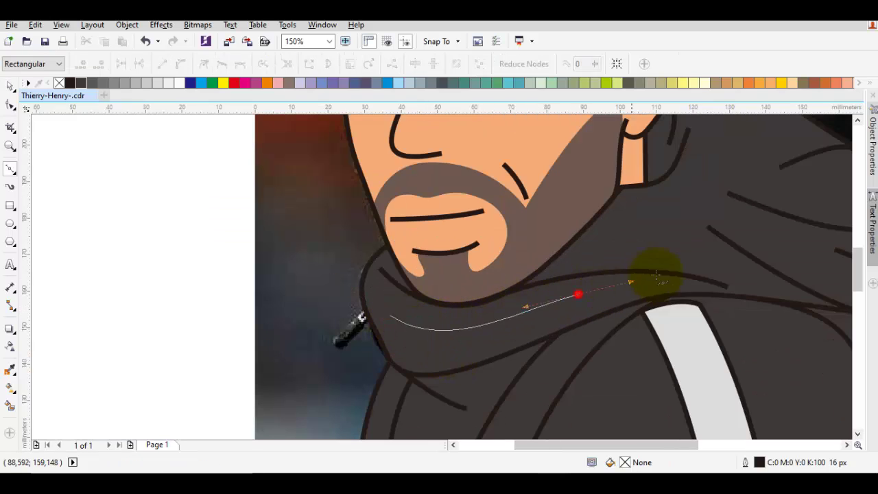
left_click_drag(656, 277, 701, 261)
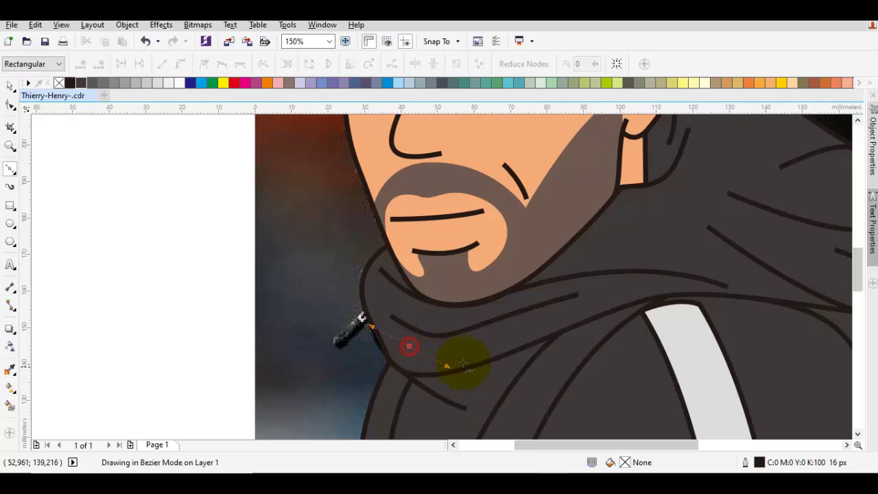
Draw a long curved fold along the lower part of the collar, running past the top of the sleeve stripe.
left_click_drag(639, 292, 714, 273)
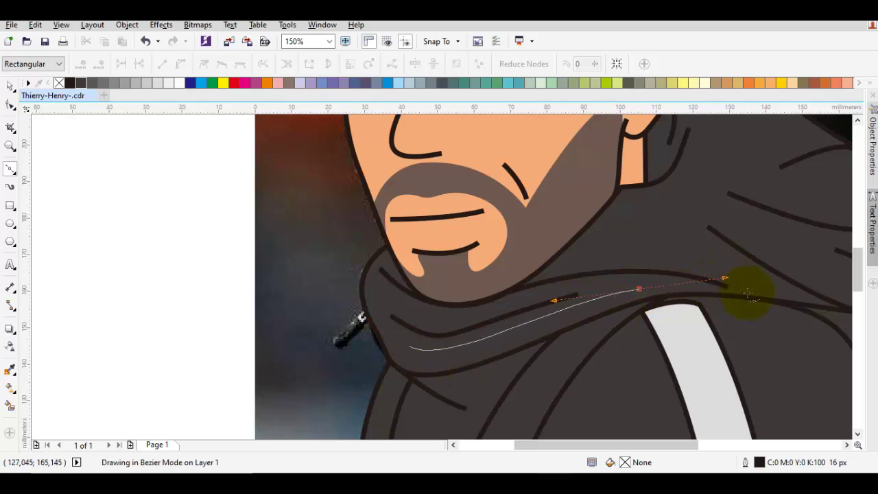
key("space")
left_click(802, 304)
key("space")
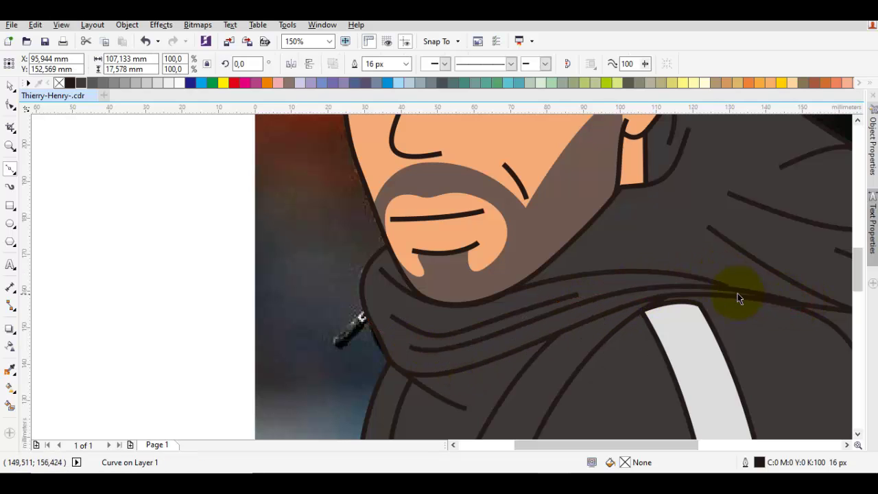
key("Escape")
Draw a fold from the hood below the neck, following the beard's edge down to the underside of the chin.
scroll(721, 301, "down", 1)
left_click_drag(699, 304, 570, 310)
scroll(550, 256, "up", 1)
left_click_drag(547, 258, 546, 266)
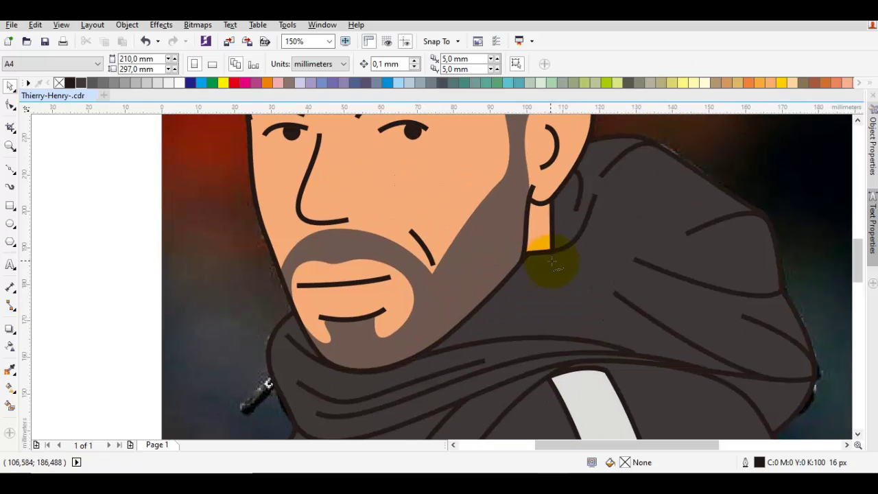
key("space")
left_click_drag(486, 295, 474, 308)
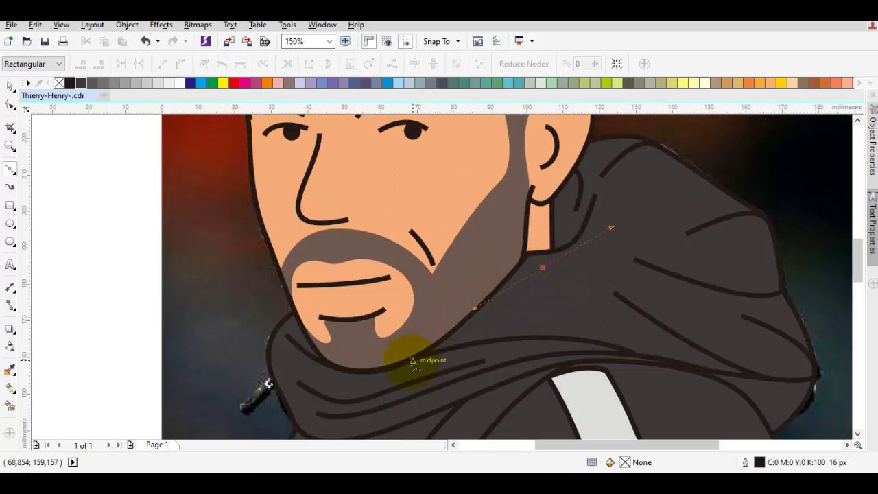
left_click_drag(406, 361, 354, 392)
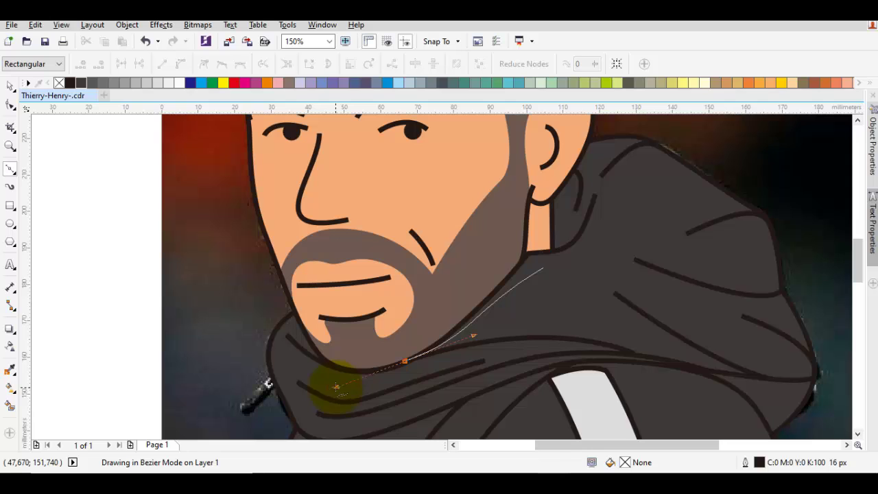
scroll(661, 284, "down", 2)
key("space")
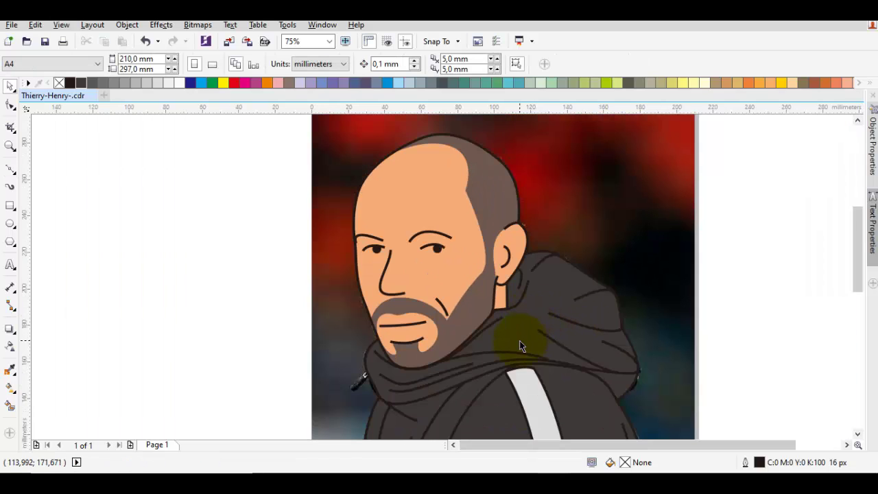
Select all the traced curves and place a copy of them on the empty area beside the photo page.
scroll(519, 338, "down", 1)
scroll(512, 249, "down", 3)
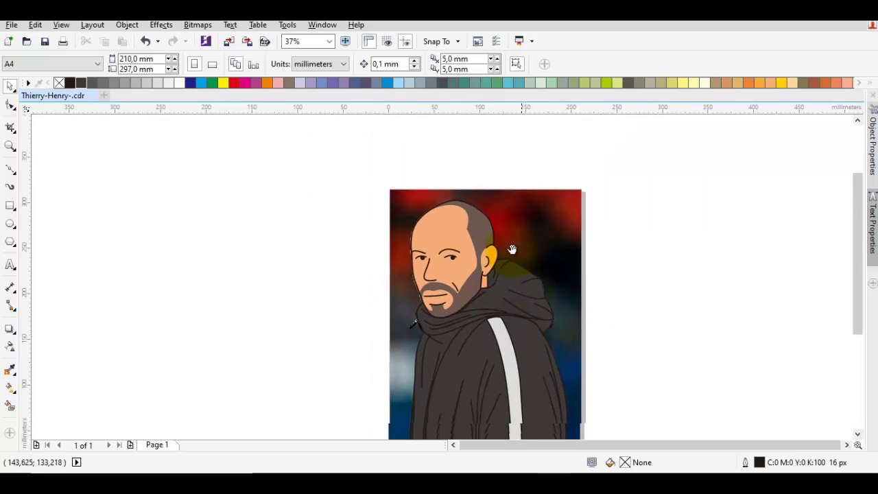
scroll(545, 275, "up", 1)
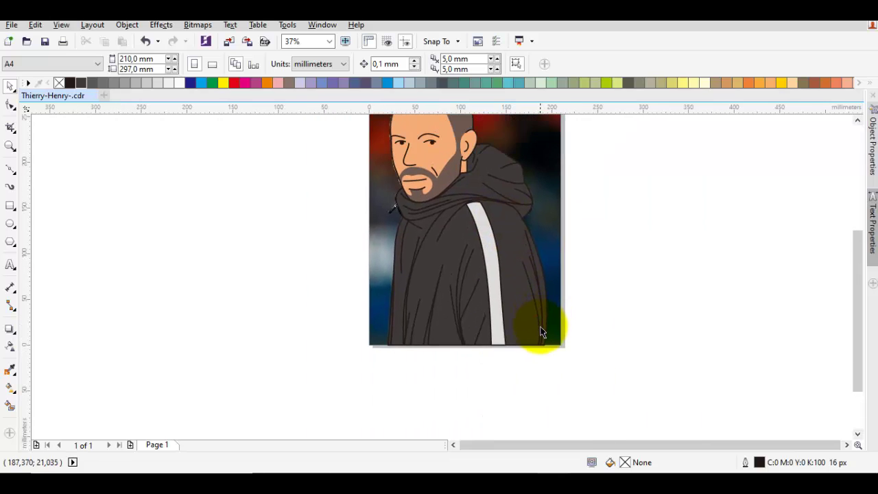
left_click_drag(577, 345, 581, 355)
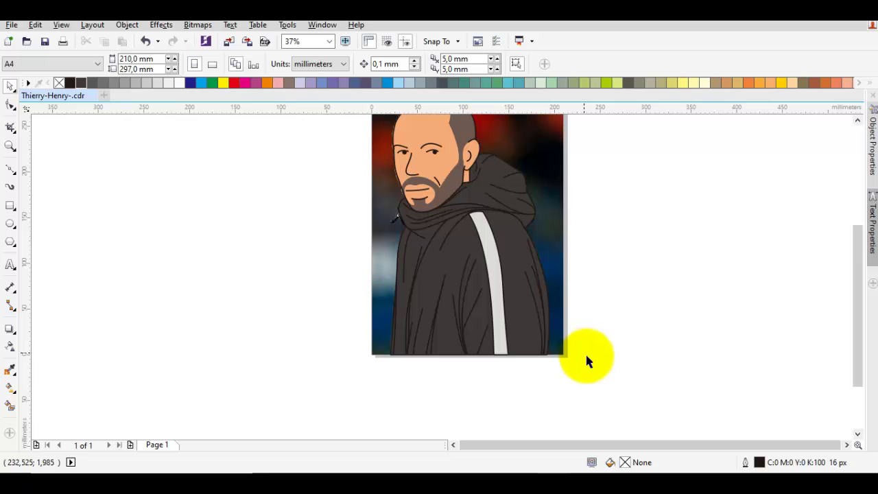
scroll(599, 370, "up", 1)
left_click_drag(598, 408, 345, 142)
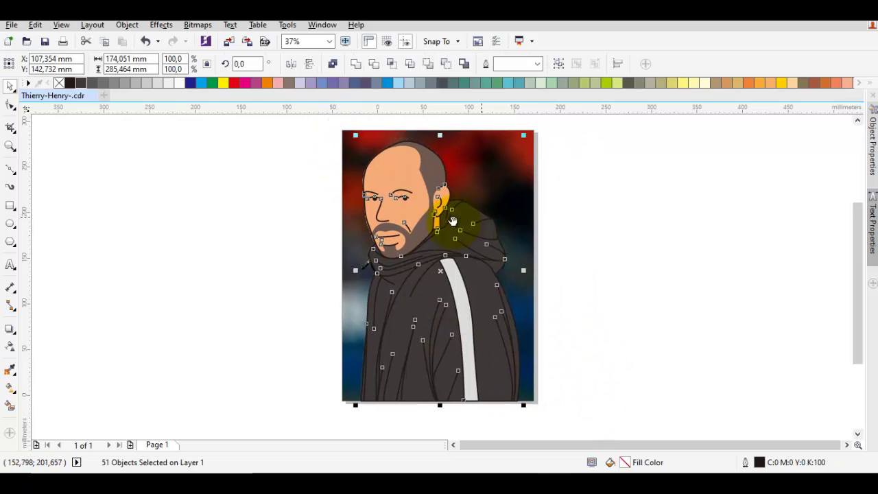
left_click_drag(397, 233, 679, 236)
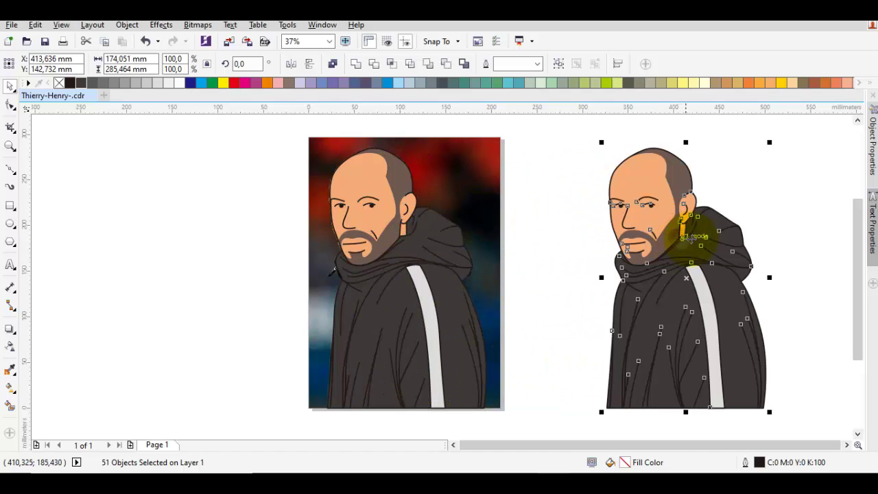
Group all the objects of the copied portrait.
scroll(610, 250, "right", 2)
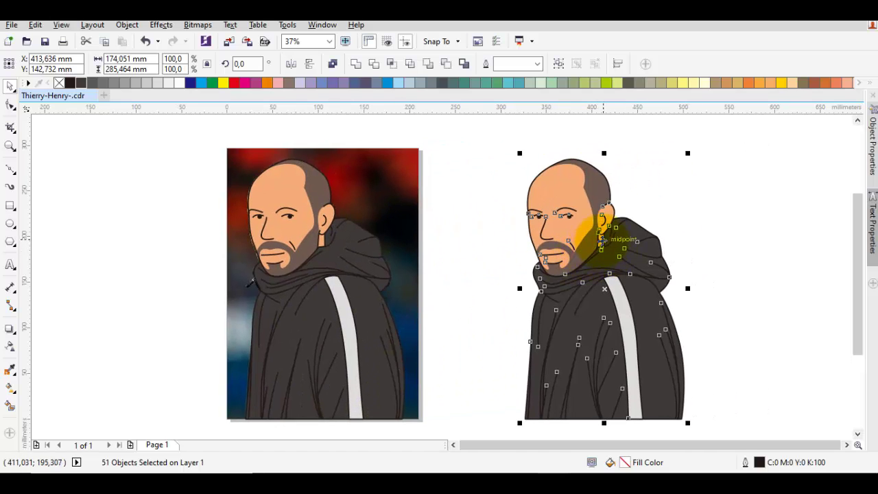
right_click(602, 237)
left_click(739, 254)
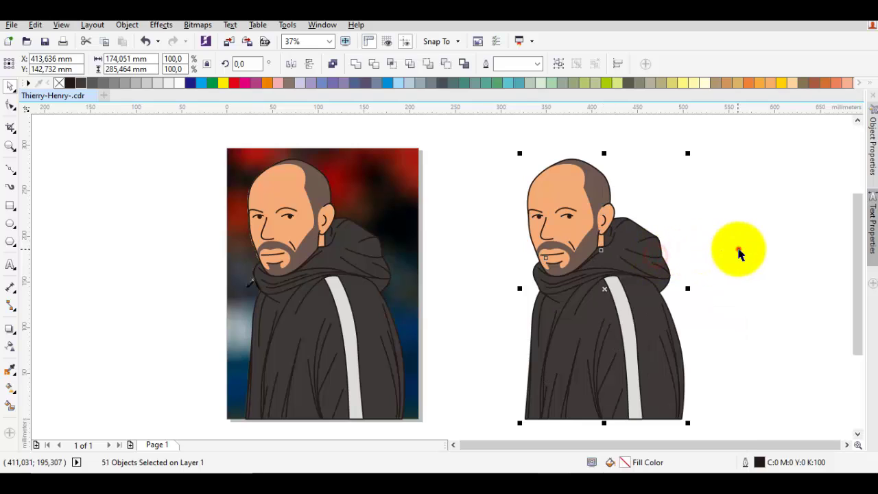
left_click(739, 251)
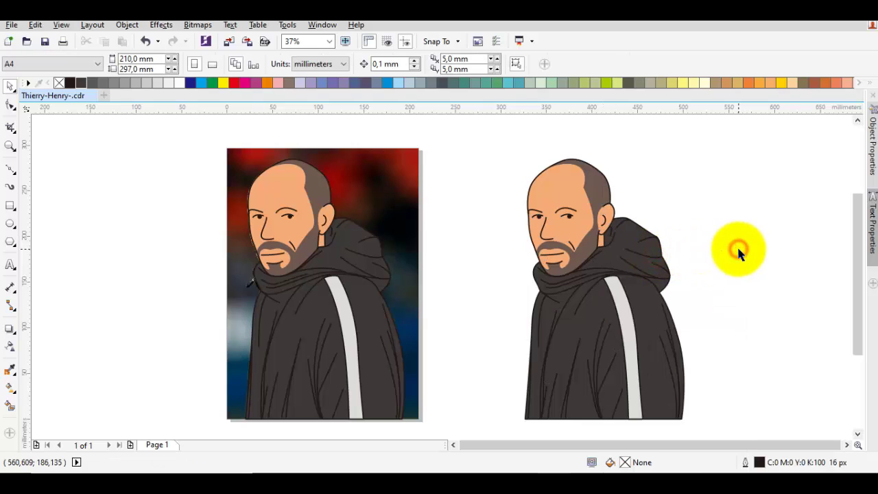
left_click(636, 260)
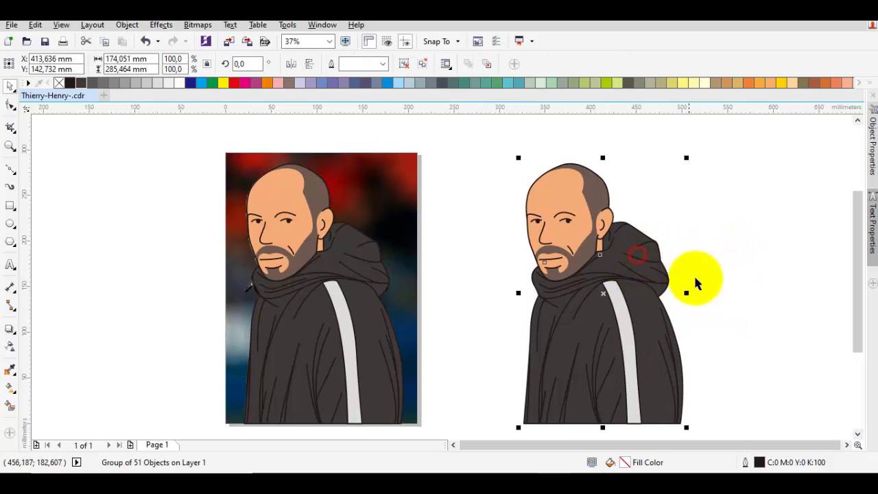
Draw a rectangle about 188 by 219 mm over the copied portrait and fill it with khaki yellow (C0 M0 Y60 K20).
scroll(692, 278, "right", 1)
left_click(10, 205)
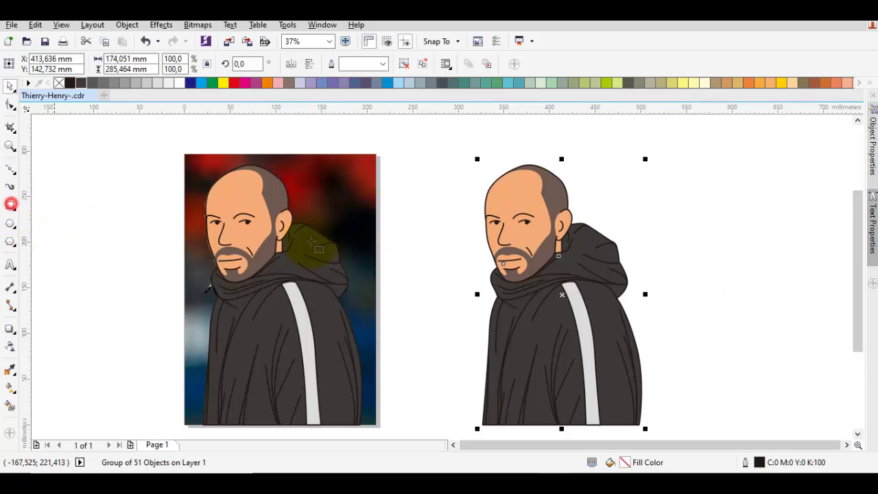
left_click_drag(516, 139, 689, 339)
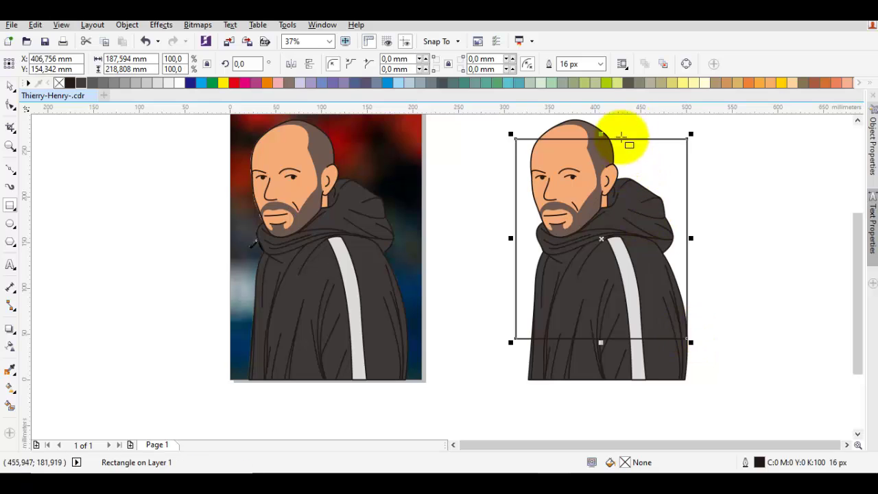
left_click(674, 83)
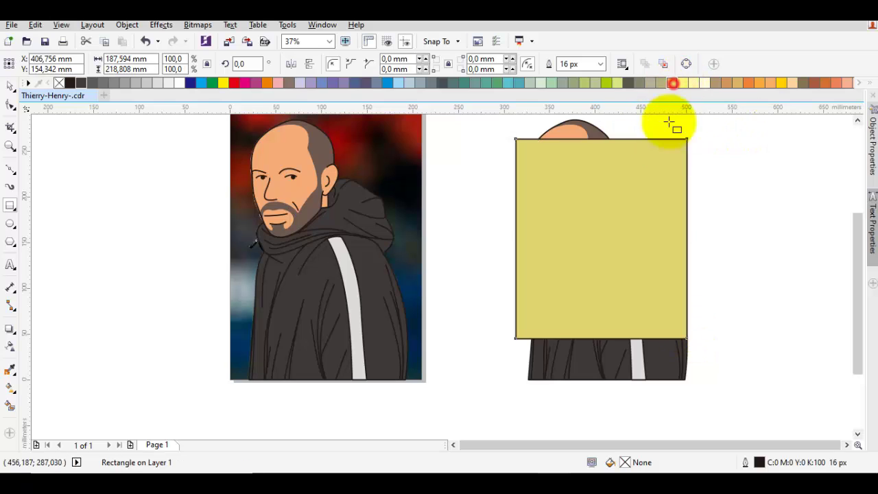
Send the yellow rectangle to the back of the layer and remove its outline.
right_click(666, 176)
mouse_move(696, 331)
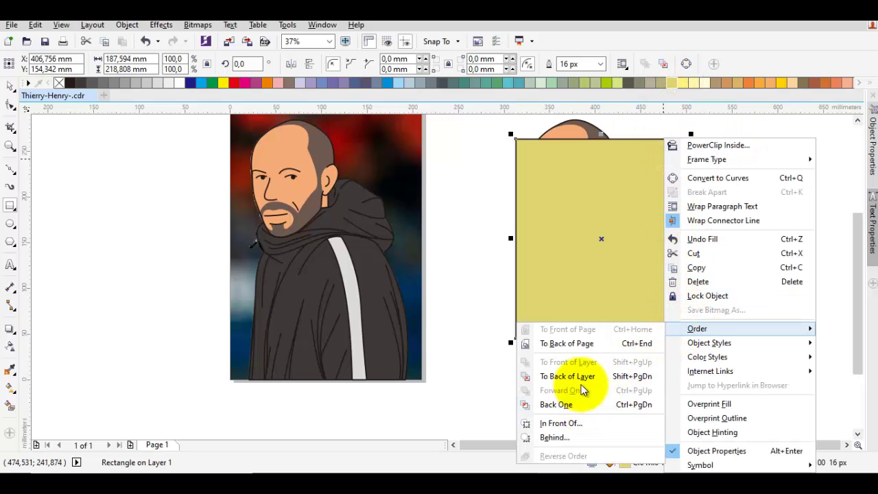
left_click(584, 379)
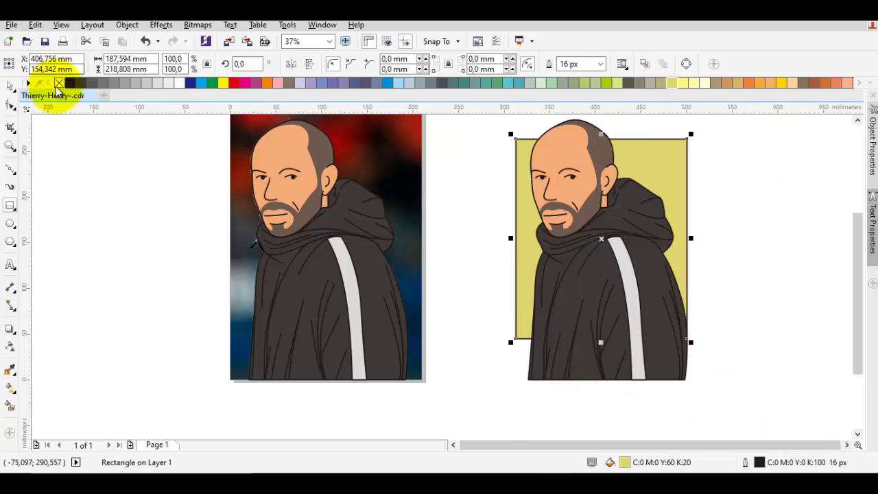
right_click(58, 83)
key("space")
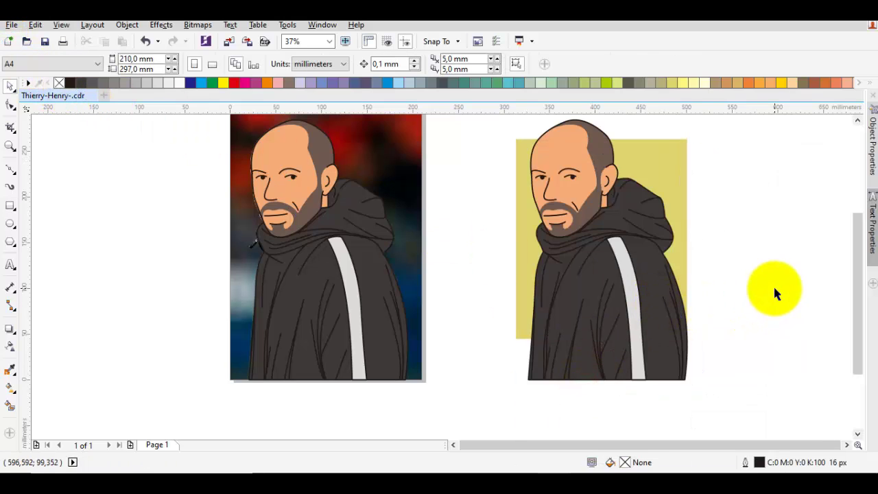
left_click(775, 289)
Group the copied portrait together with its yellow background rectangle.
scroll(709, 330, "down", 2)
left_click_drag(722, 349, 570, 172)
right_click(634, 227)
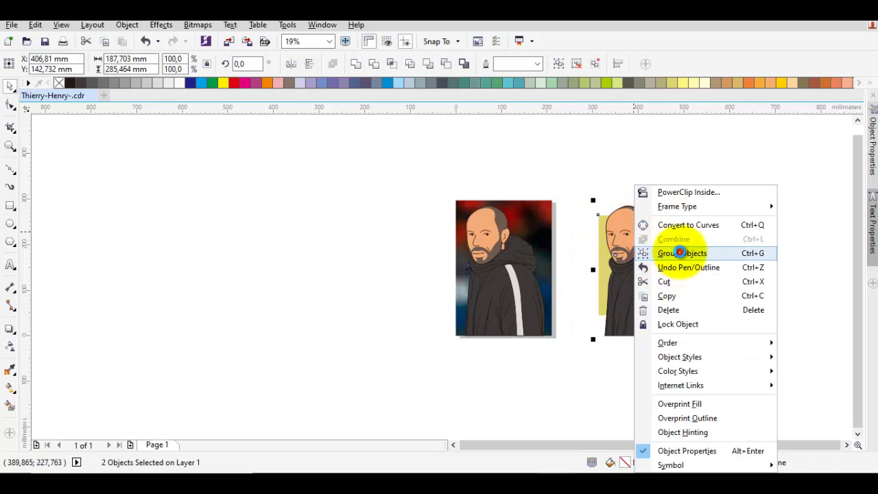
left_click(682, 254)
left_click(730, 240)
scroll(542, 265, "up", 3)
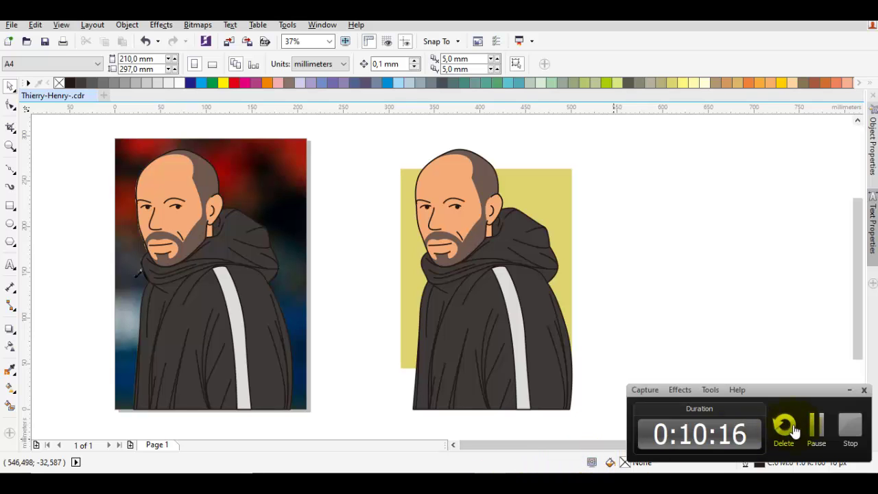
left_click(849, 426)
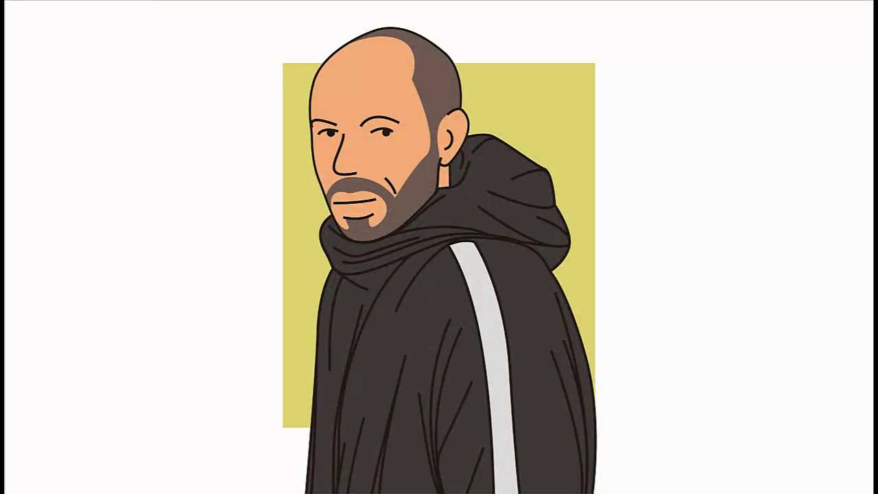